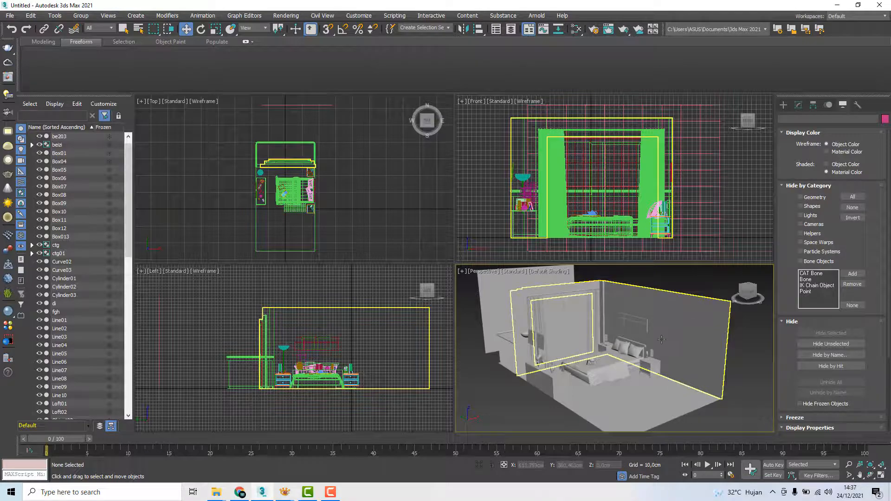
pyautogui.click(669, 329)
pyautogui.keyDown('alt'); pyautogui.moveTo(669, 330); pyautogui.dragTo(648, 338, button='middle'); pyautogui.keyUp('alt')
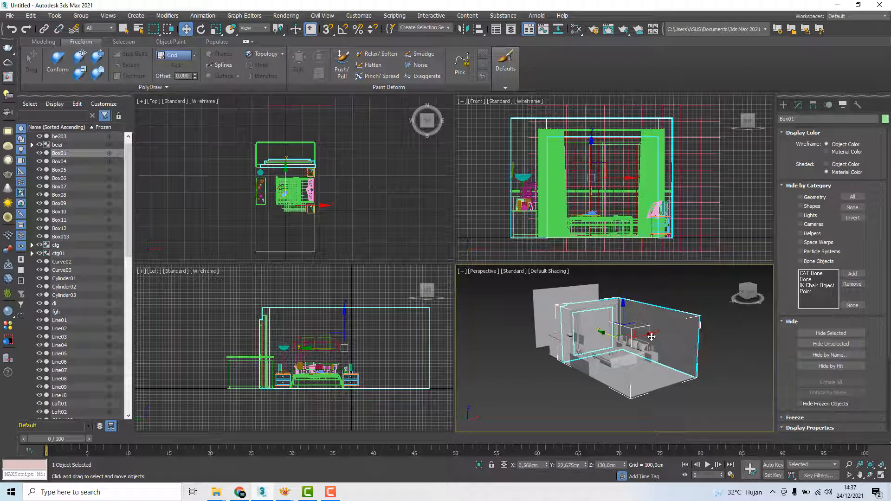
pyautogui.keyDown('alt'); pyautogui.moveTo(652, 340); pyautogui.dragTo(666, 290, button='middle'); pyautogui.keyUp('alt')
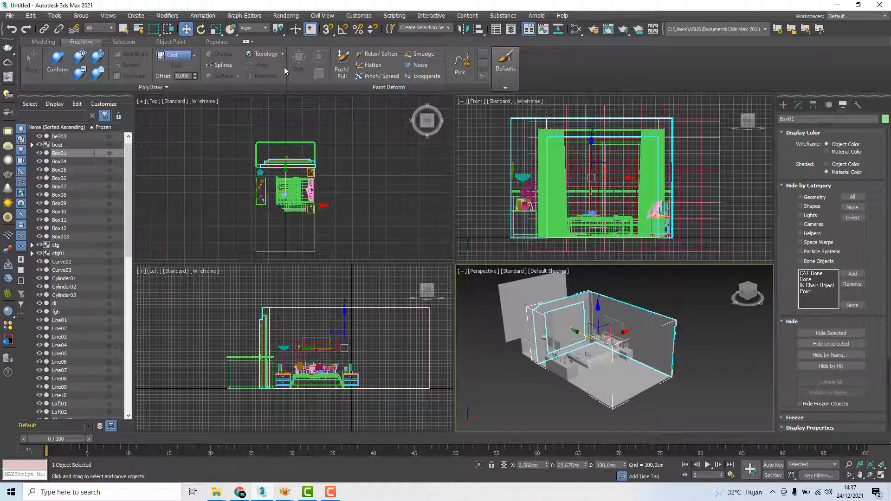
# Set the renderer to V-Ray 5, hotfix 2 in the render setup and choose the 320x240 output size
pyautogui.click(285, 16)
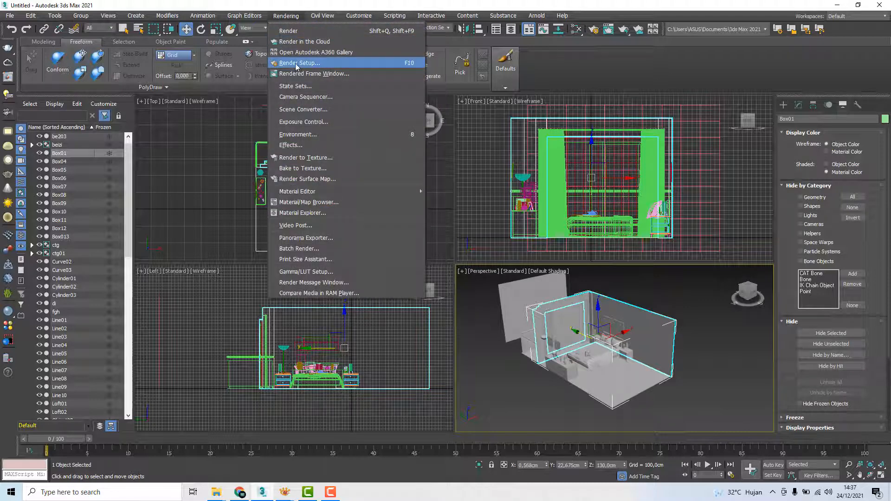
pyautogui.click(360, 63)
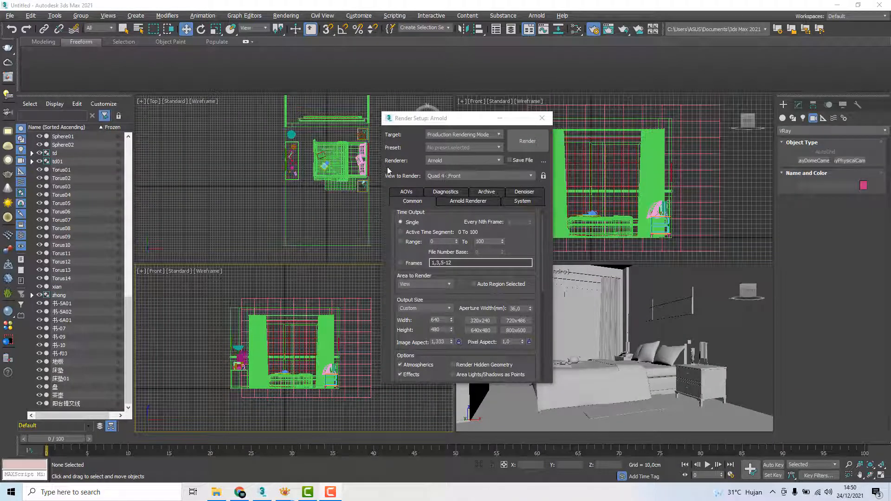
pyautogui.click(472, 157)
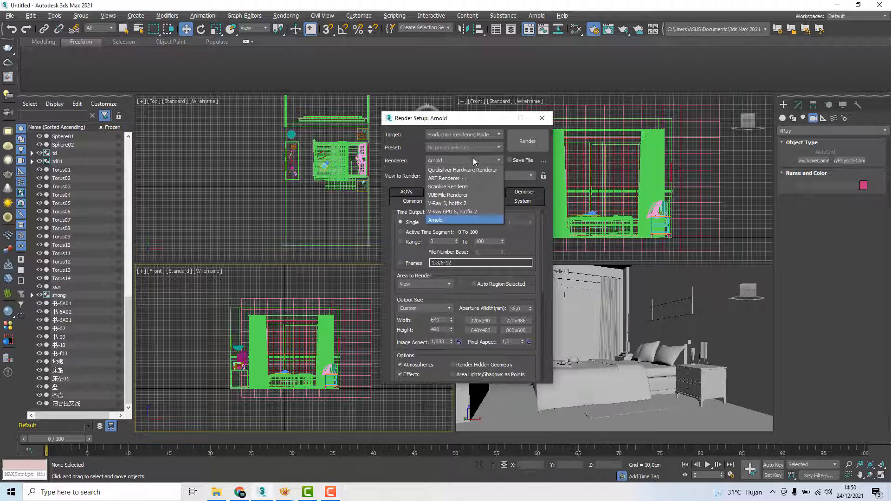
pyautogui.click(438, 203)
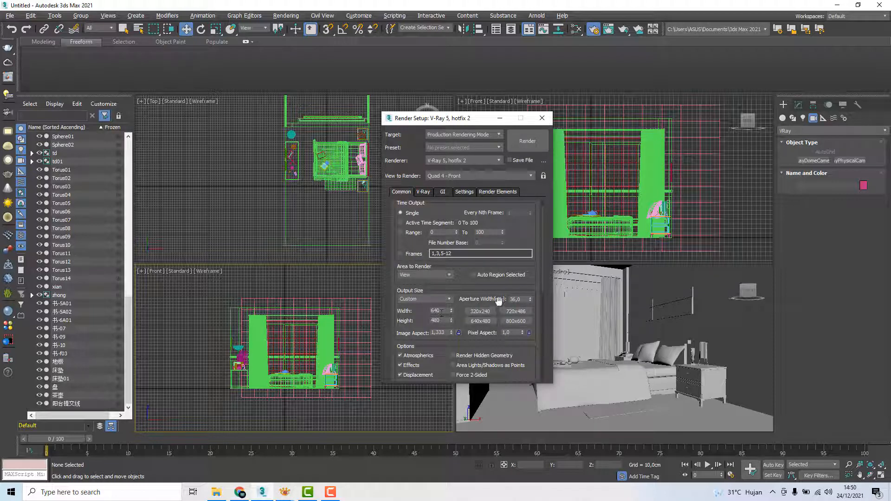
pyautogui.click(477, 310)
pyautogui.moveTo(457, 120); pyautogui.dragTo(113, 113)
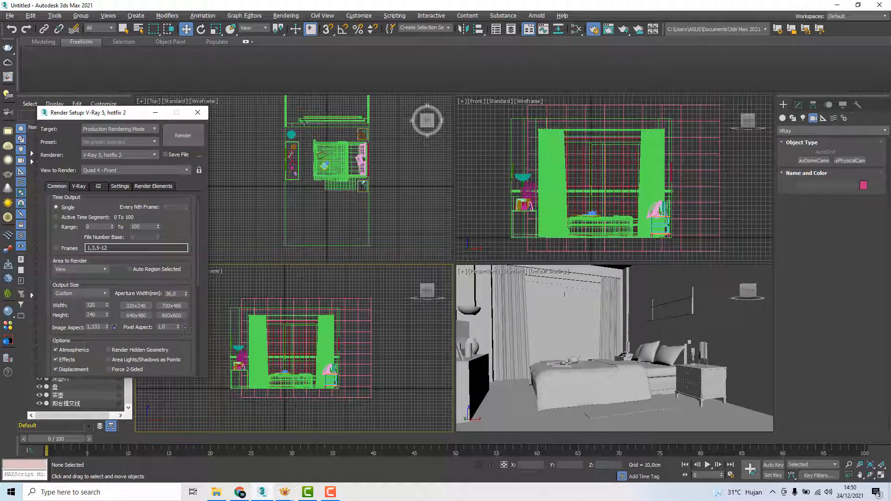
# Place a V-Ray physical camera in the Top view, from the empty end of the room aimed at the bed
pyautogui.click(806, 131)
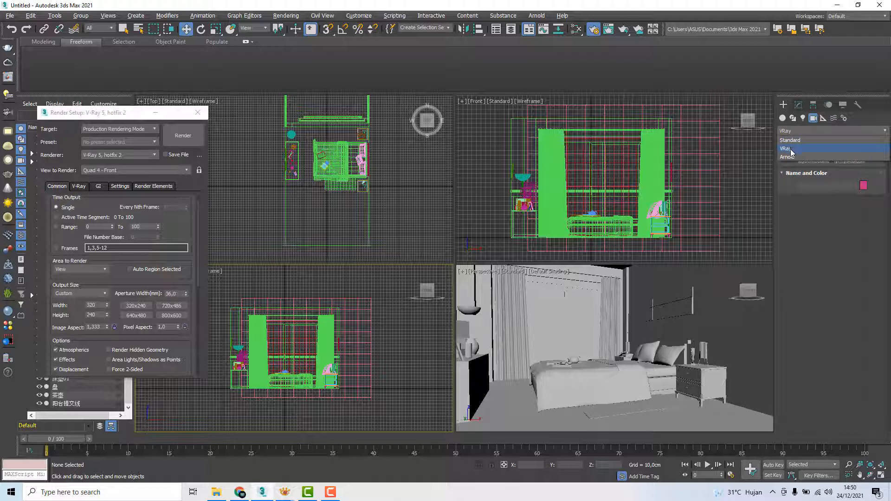
pyautogui.click(791, 149)
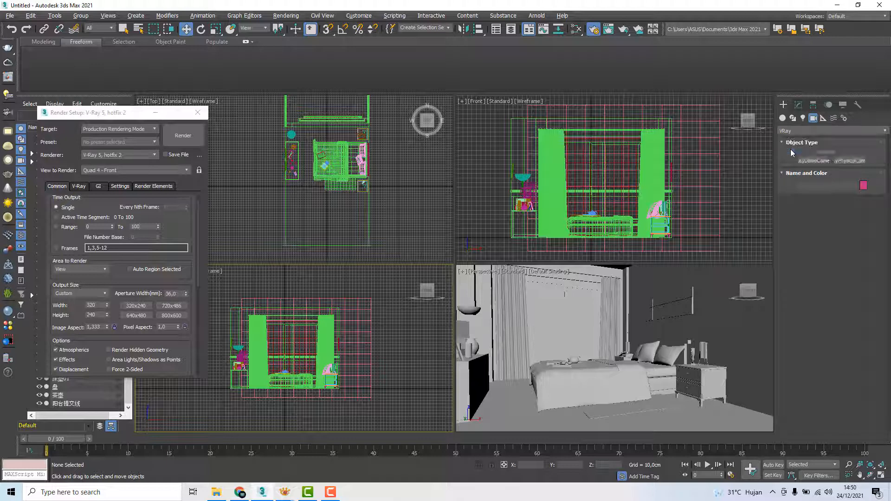
pyautogui.click(850, 161)
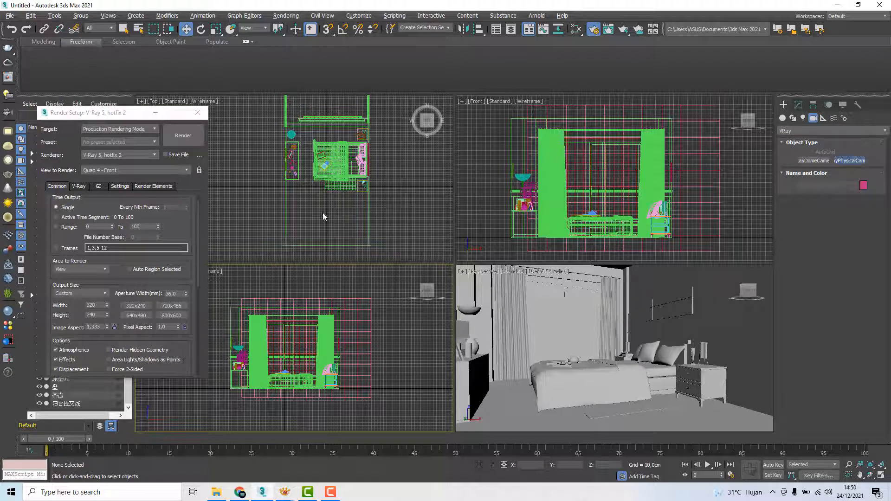
pyautogui.moveTo(327, 225); pyautogui.dragTo(328, 163)
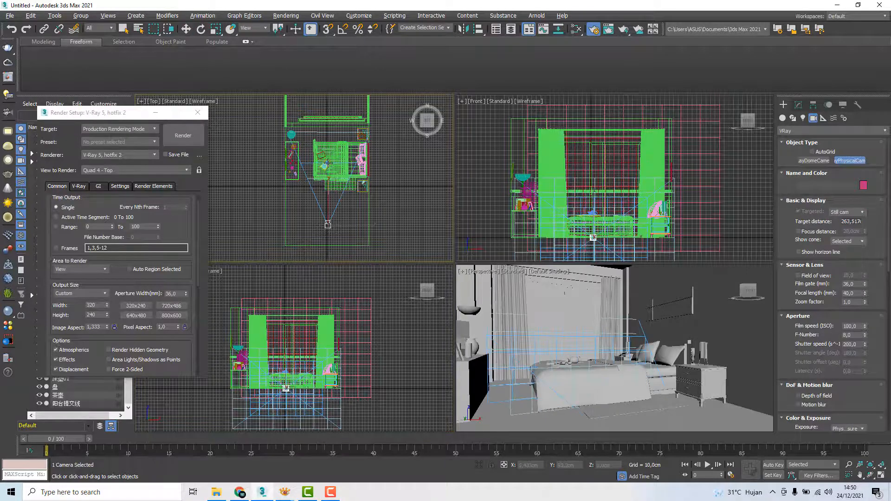
pyautogui.rightClick(408, 195)
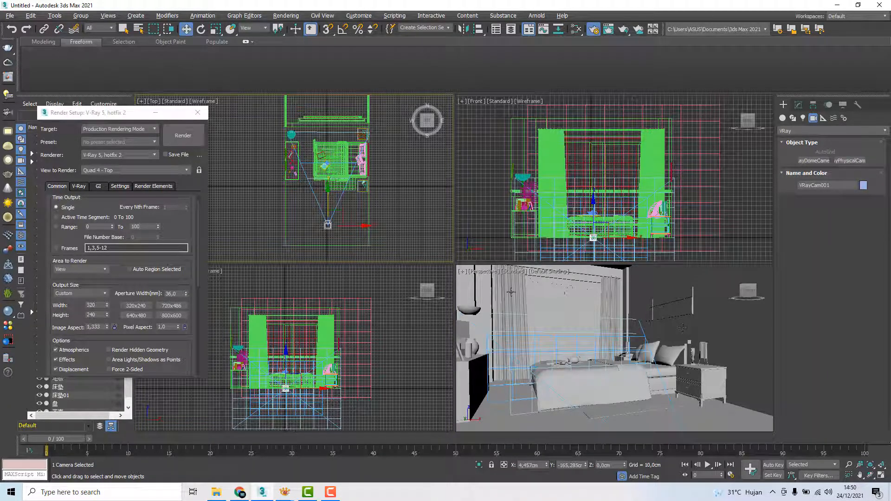
# Switch the Perspective viewport to the VRayCam001 camera view
pyautogui.click(484, 271)
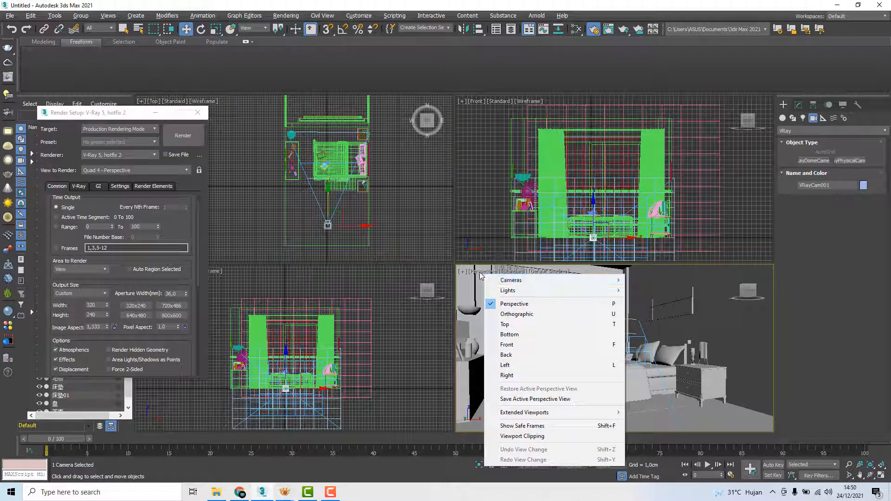
pyautogui.click(479, 273)
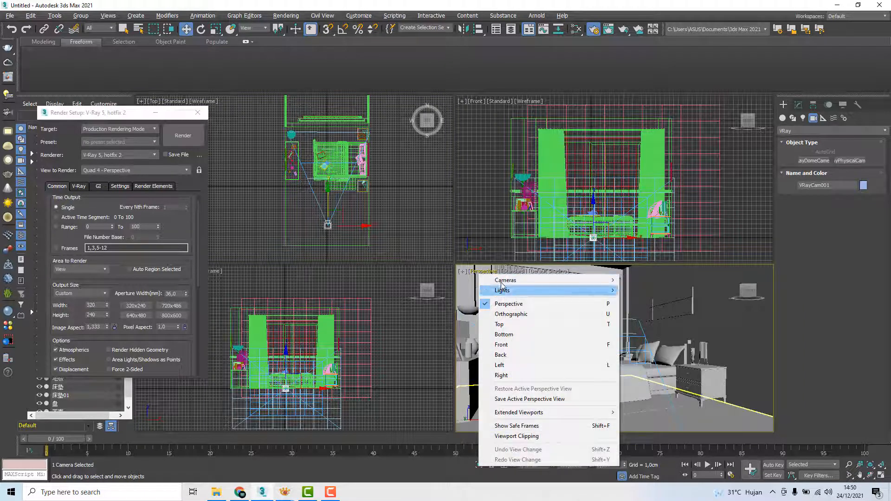
pyautogui.moveTo(557, 280)
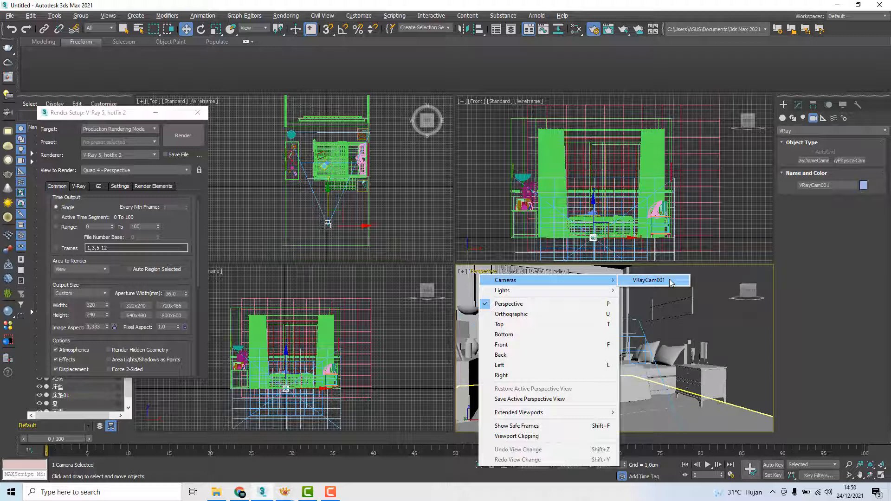
pyautogui.click(670, 281)
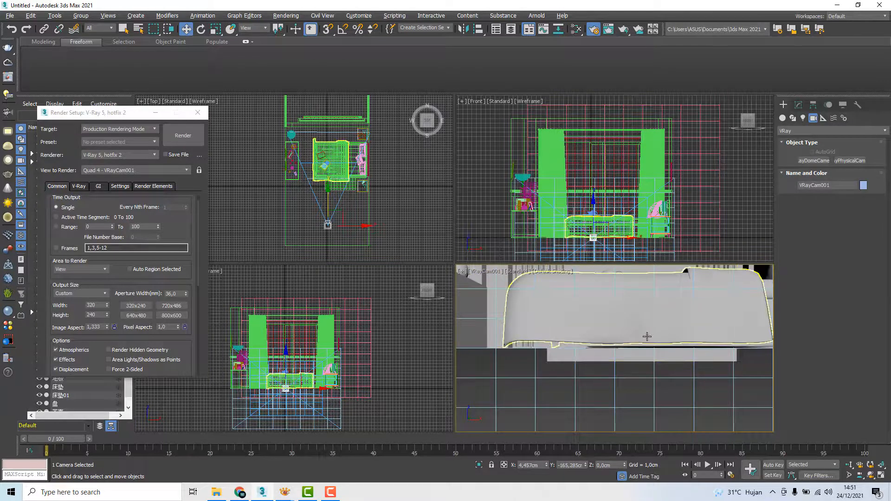
# Move the camera slightly back from the bed in the Top view and raise it to about 101.5 cm in the Front view
pyautogui.rightClick(391, 197)
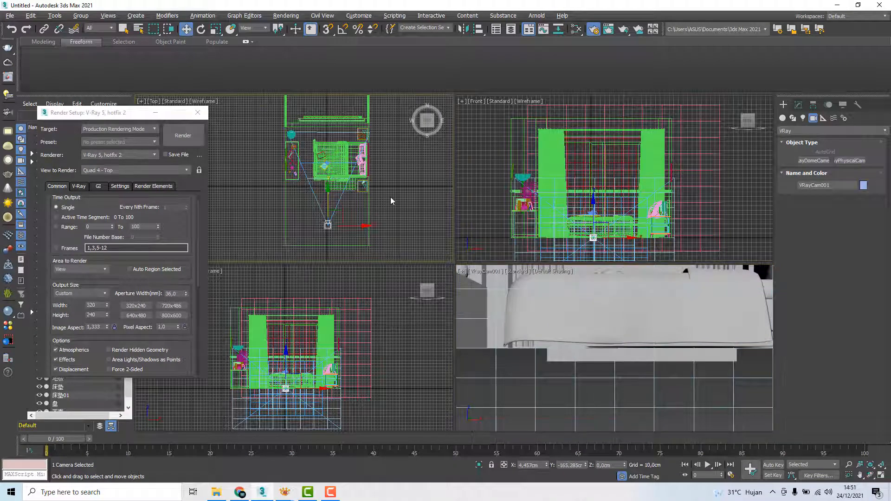
pyautogui.rightClick(350, 232)
pyautogui.click(332, 225)
pyautogui.moveTo(341, 209); pyautogui.dragTo(339, 213)
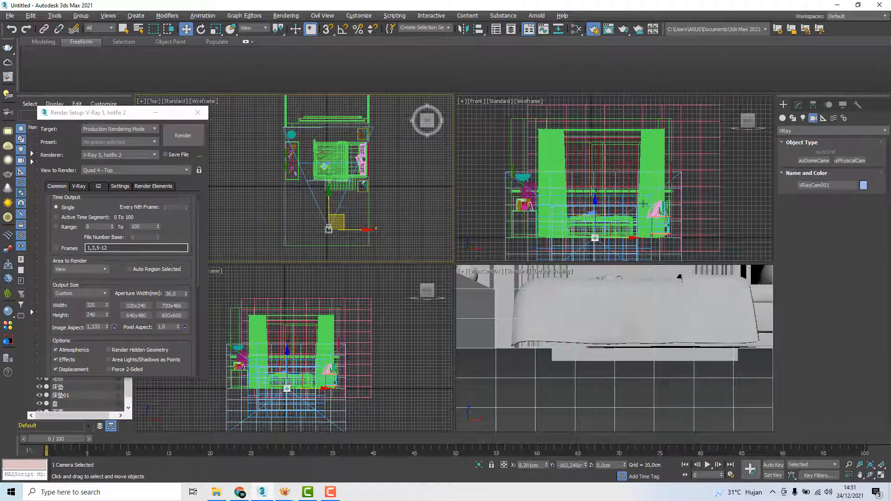
pyautogui.scroll(-5, 361, 349)
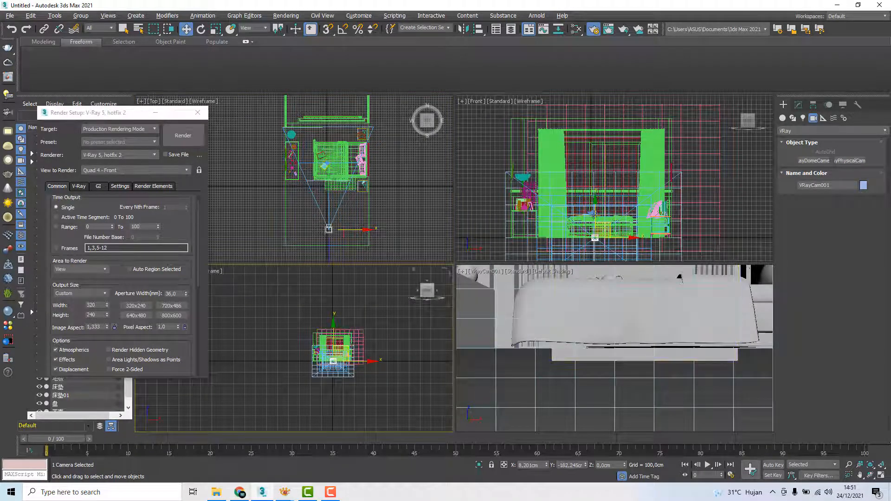
pyautogui.moveTo(593, 215); pyautogui.dragTo(596, 166)
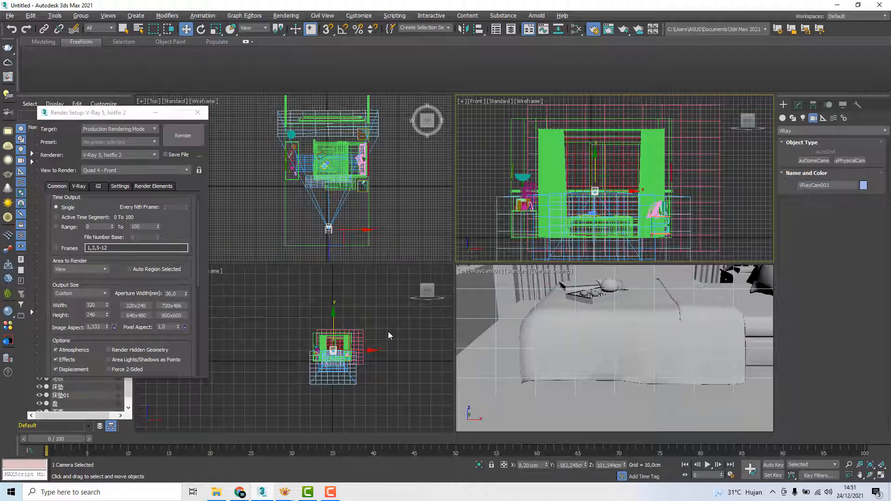
# Change the duplicate Front viewport to the Left view and frame the room and camera in it
pyautogui.moveTo(389, 332); pyautogui.dragTo(288, 341, button='middle')
pyautogui.press('l')
pyautogui.scroll(3, 340, 341)
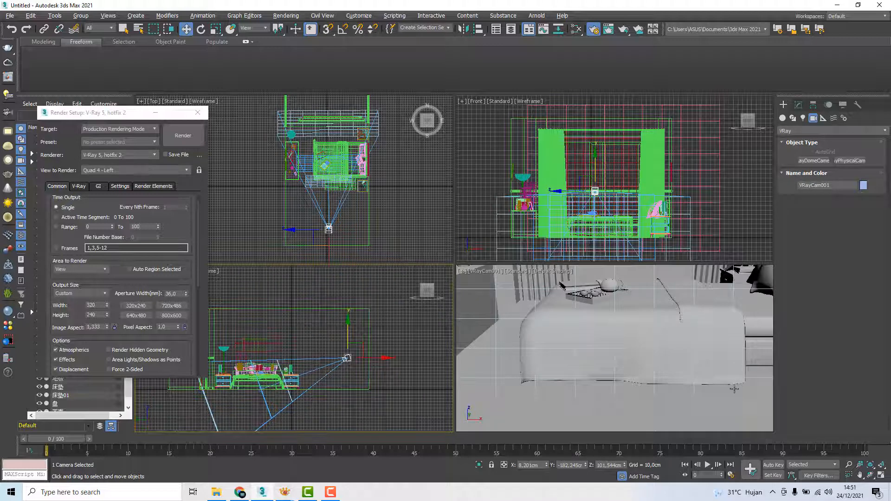
# Orbit the camera so it looks lower and diagonally across the bed toward the pillows
pyautogui.click(871, 475)
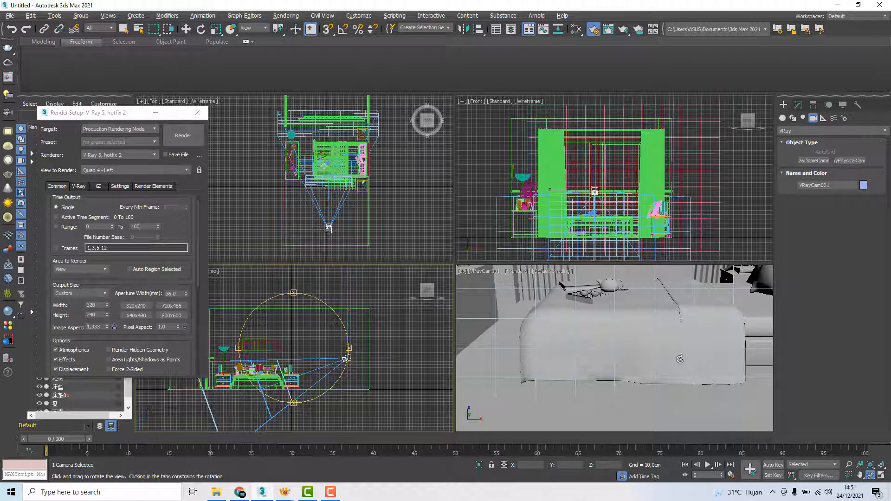
pyautogui.moveTo(616, 354); pyautogui.dragTo(630, 325)
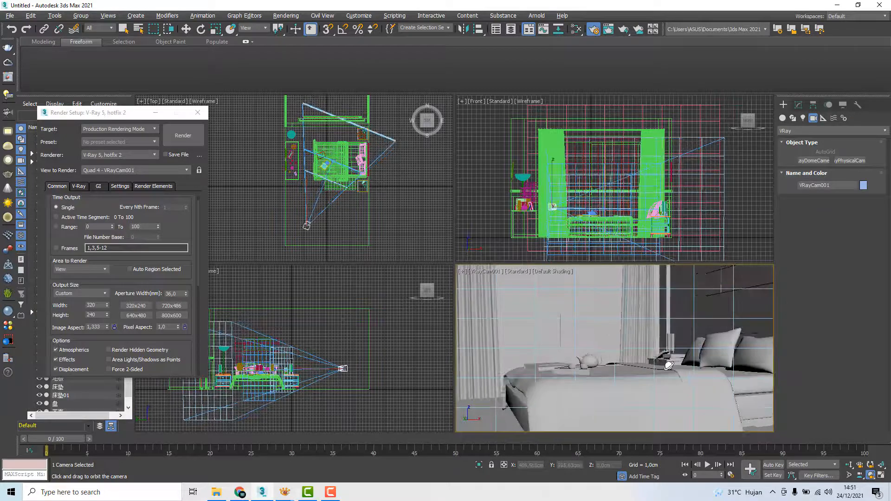
pyautogui.press('w')
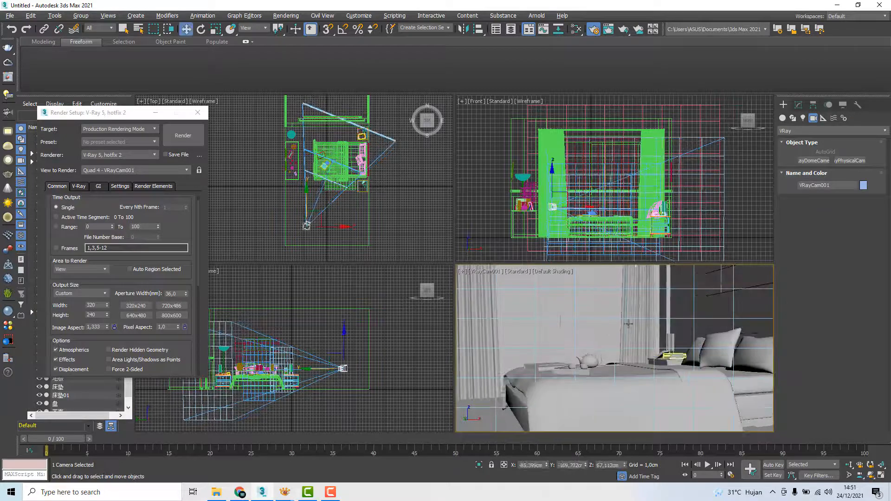
# Widen the camera's field of view so the bed, curtains, cabinet and nightstand fit in the shot
pyautogui.click(848, 475)
pyautogui.moveTo(613, 361); pyautogui.dragTo(660, 355)
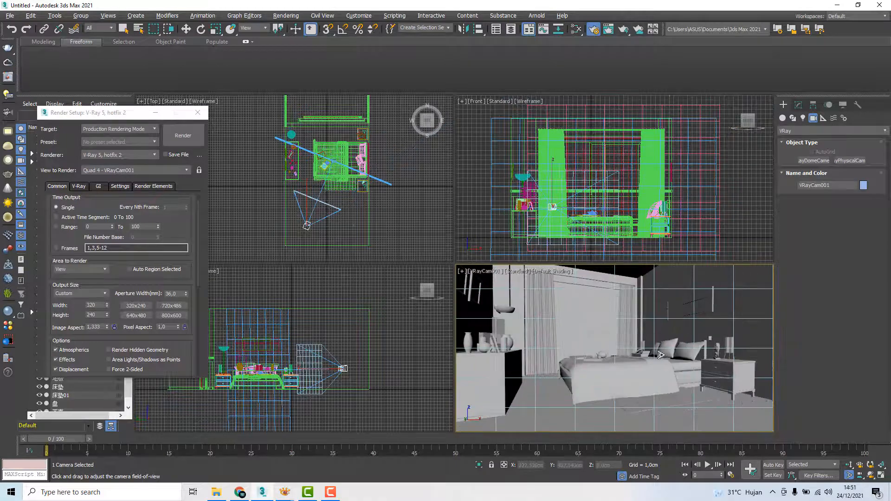
pyautogui.moveTo(668, 348); pyautogui.dragTo(652, 358, button='middle')
# Orbit the camera to refine its angled view of the bed and window, at a height of about 81.5 cm
pyautogui.click(870, 475)
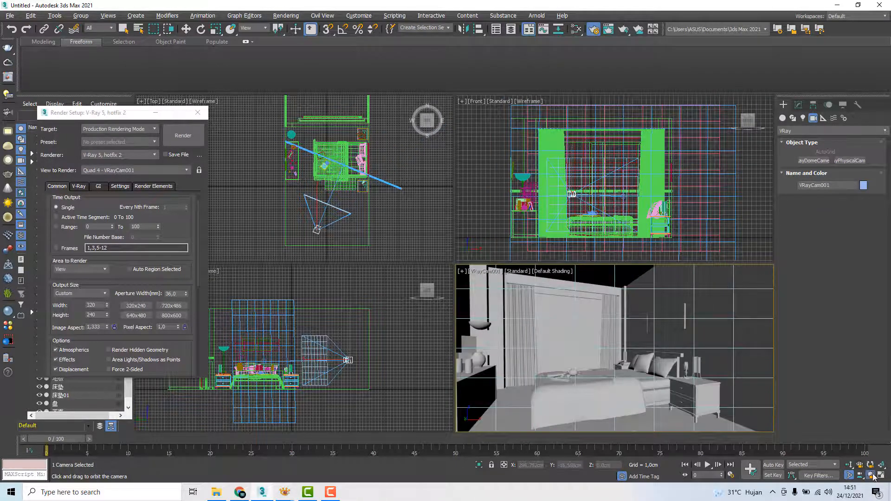
pyautogui.moveTo(613, 358)
pyautogui.mouseDown()
pyautogui.moveTo(615, 344)
pyautogui.moveTo(627, 347)
pyautogui.mouseUp()
pyautogui.rightClick(627, 346)
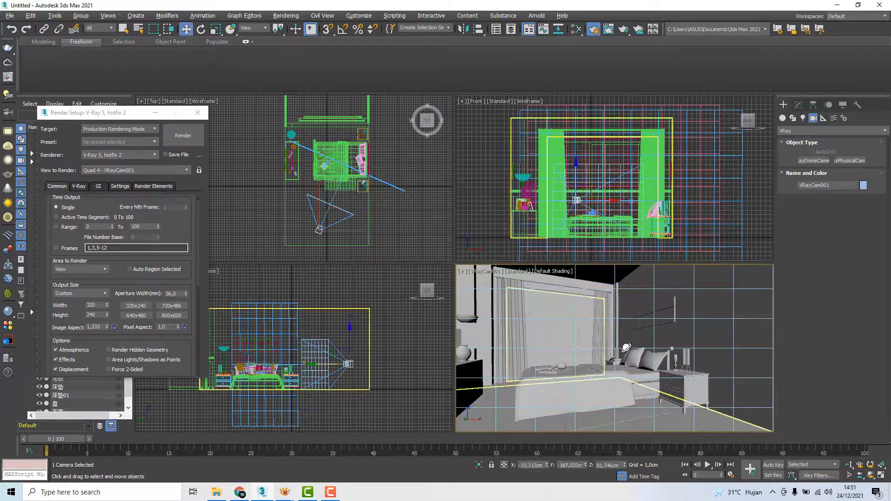
# Show safe frames in the VRayCam001 viewport
pyautogui.click(743, 332)
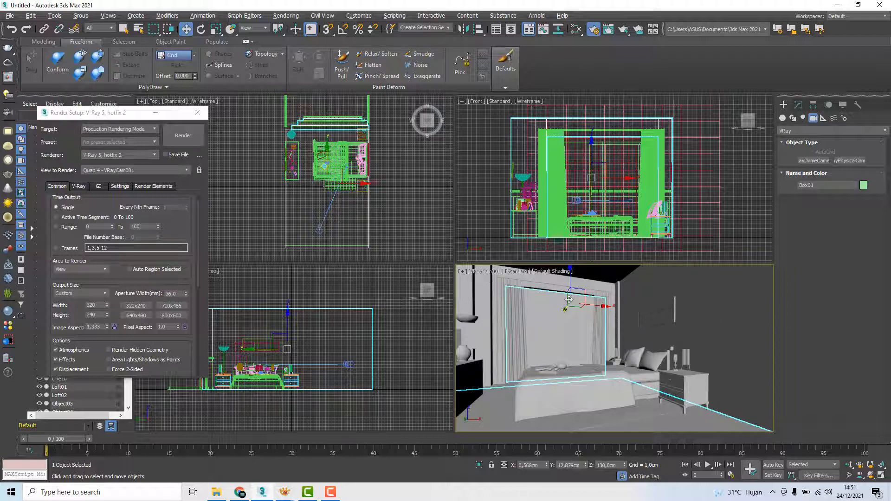
pyautogui.click(482, 274)
pyautogui.click(482, 274)
pyautogui.click(480, 274)
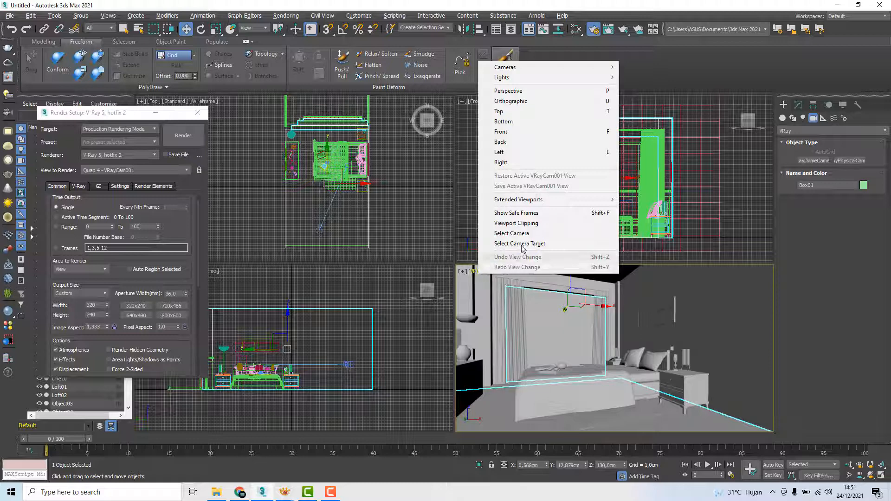
pyautogui.click(512, 213)
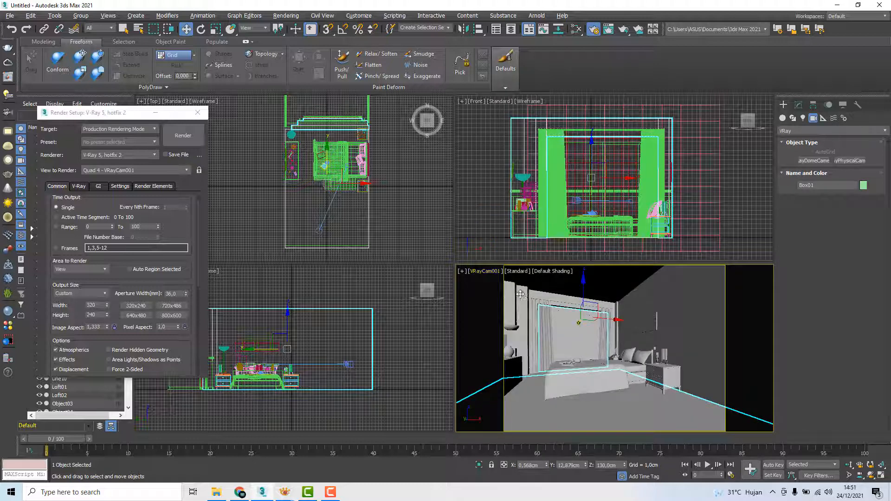
pyautogui.click(484, 272)
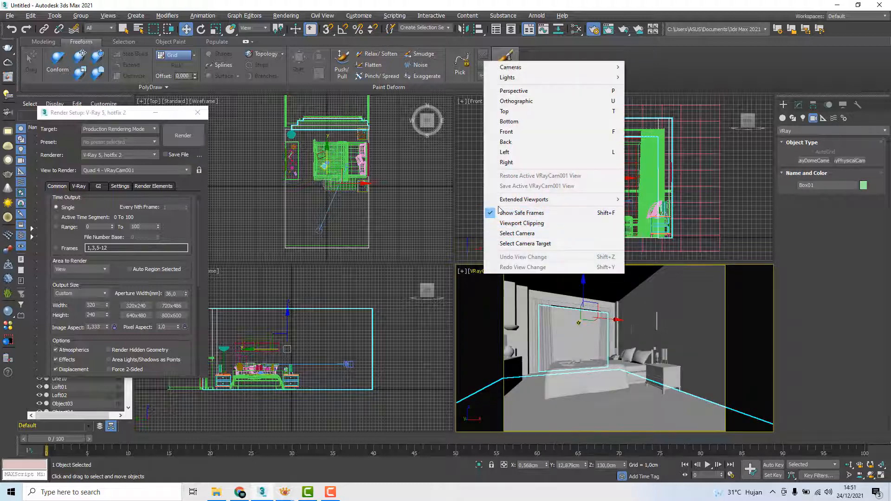
pyautogui.click(774, 351)
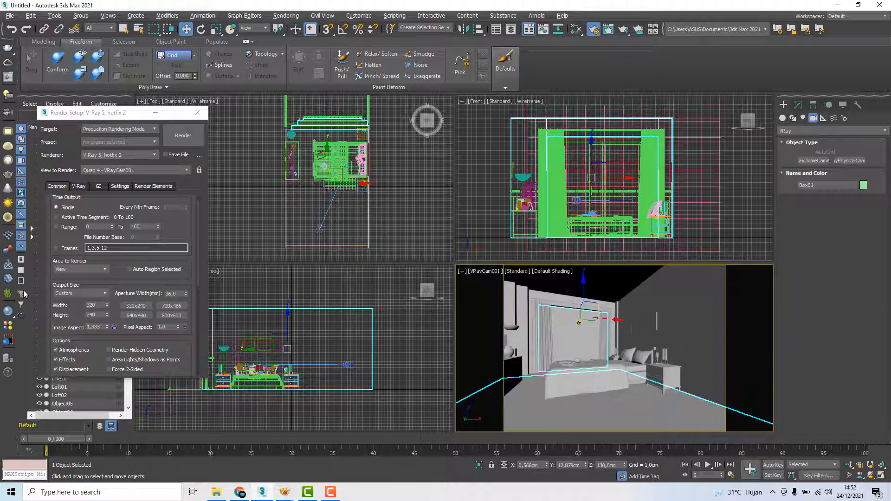
# Set the render output height to 500
pyautogui.click(102, 305)
pyautogui.doubleClick(97, 305)
pyautogui.moveTo(88, 310); pyautogui.dragTo(87, 311)
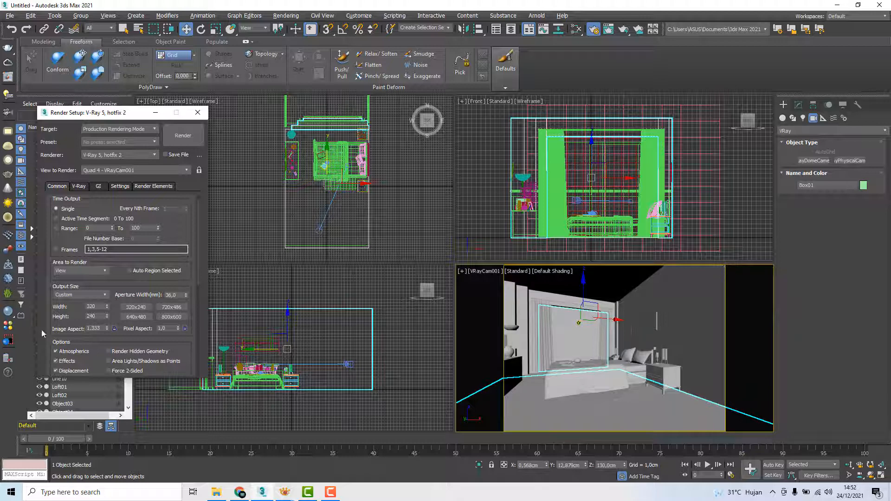
pyautogui.click(99, 314)
pyautogui.write('500')
pyautogui.press('Return')
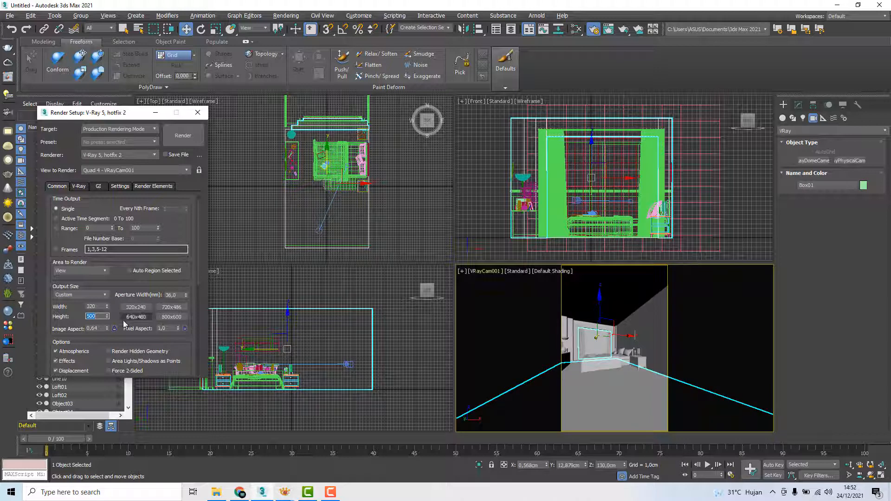
# Set the output size to 320x240, test-render the VRayCam001 view, and close the frame buffer and render setup
pyautogui.click(136, 309)
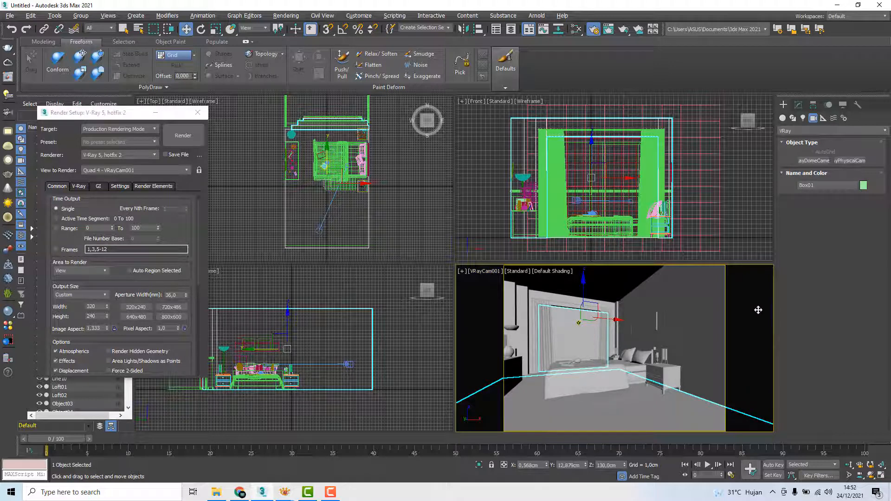
pyautogui.click(184, 136)
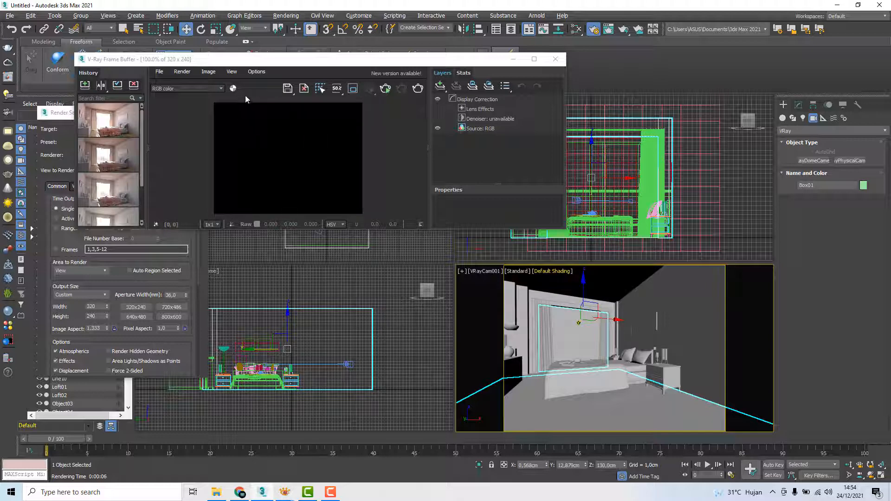
pyautogui.click(231, 88)
pyautogui.click(231, 88)
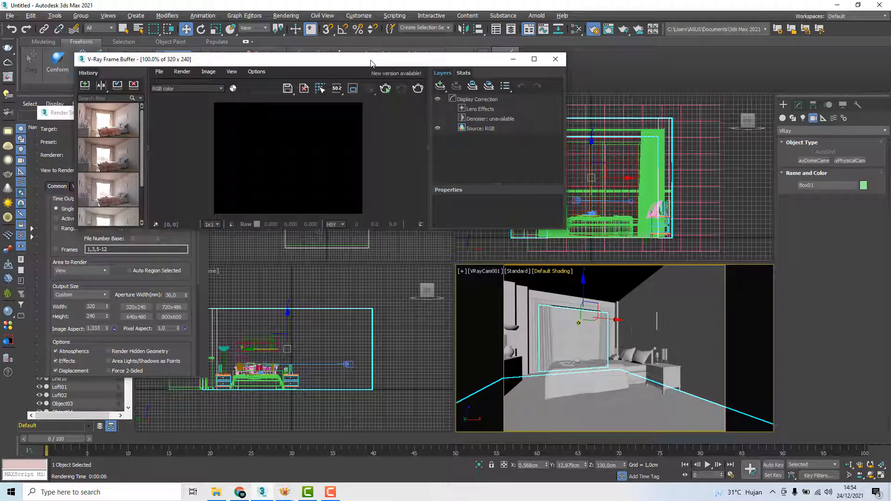
pyautogui.moveTo(272, 65)
pyautogui.mouseDown()
pyautogui.moveTo(184, 80)
pyautogui.moveTo(268, 69)
pyautogui.mouseUp()
pyautogui.click(551, 61)
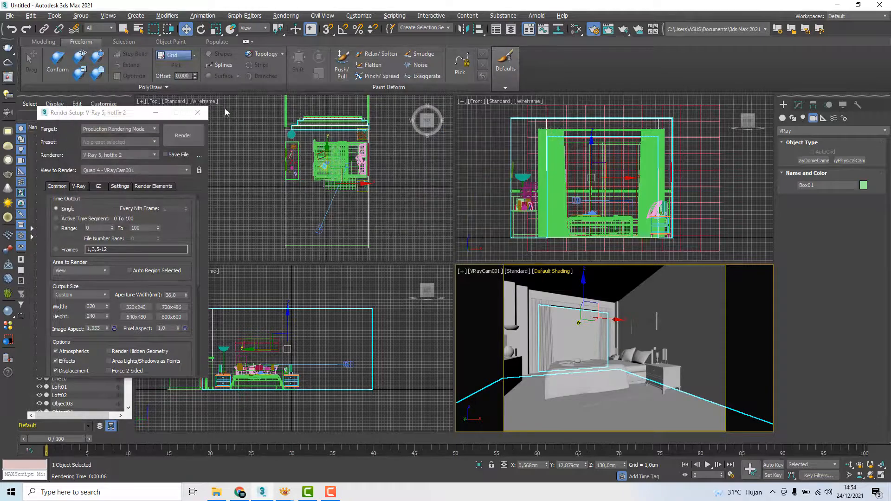
pyautogui.click(199, 114)
# Place a VRaySun in the Top view outside the window wall, aimed into the bedroom, with an automatic VRaySky environment map
pyautogui.scroll(-5, 238, 198)
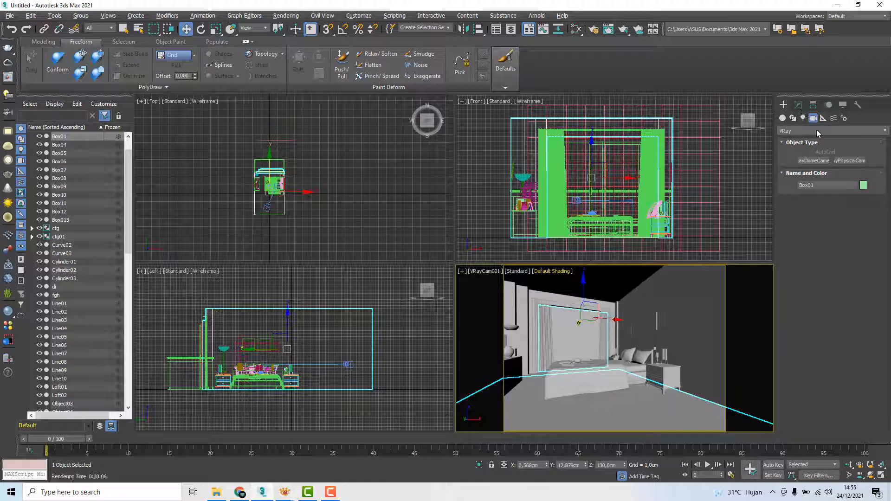
pyautogui.click(803, 118)
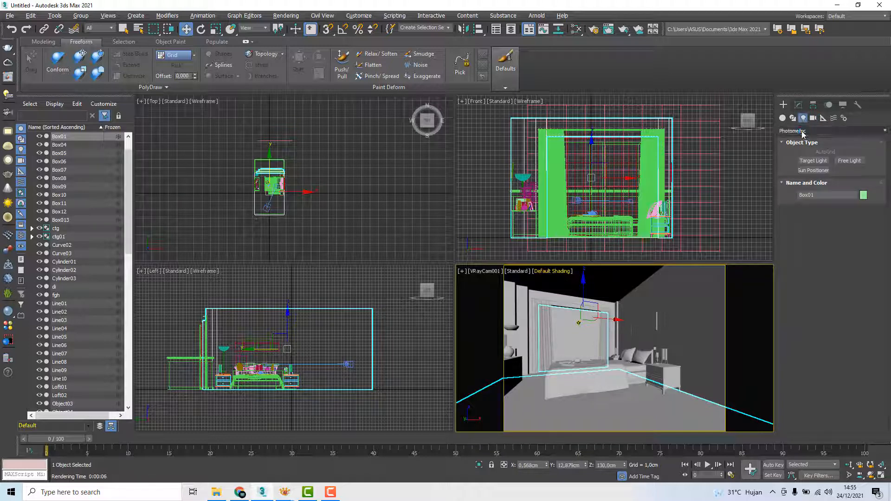
pyautogui.click(798, 131)
pyautogui.click(790, 158)
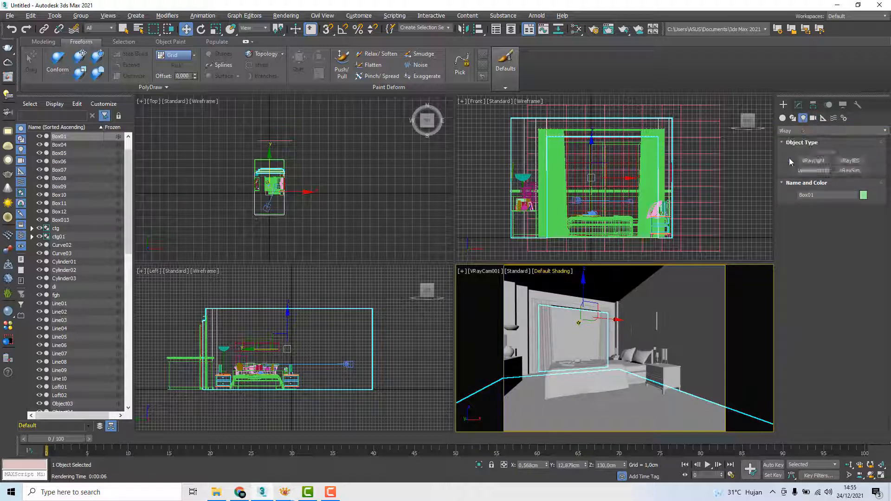
pyautogui.click(849, 170)
pyautogui.moveTo(277, 160); pyautogui.dragTo(296, 207, button='middle')
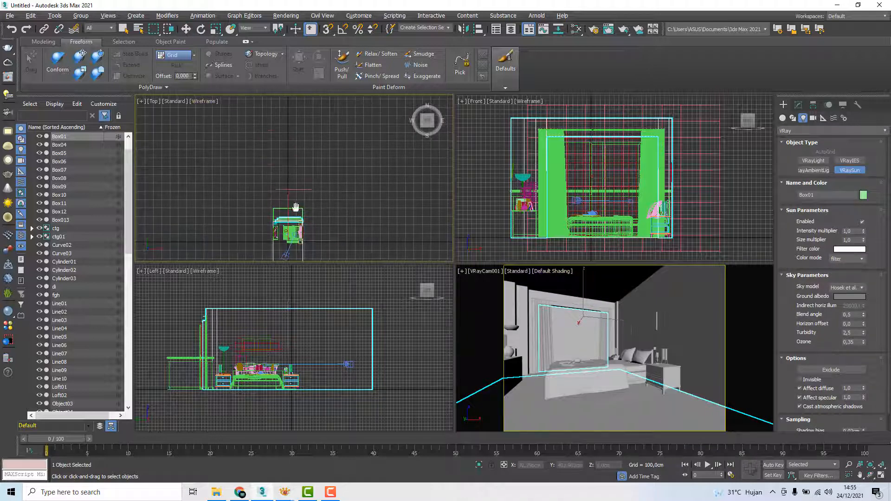
pyautogui.scroll(-2, 282, 188)
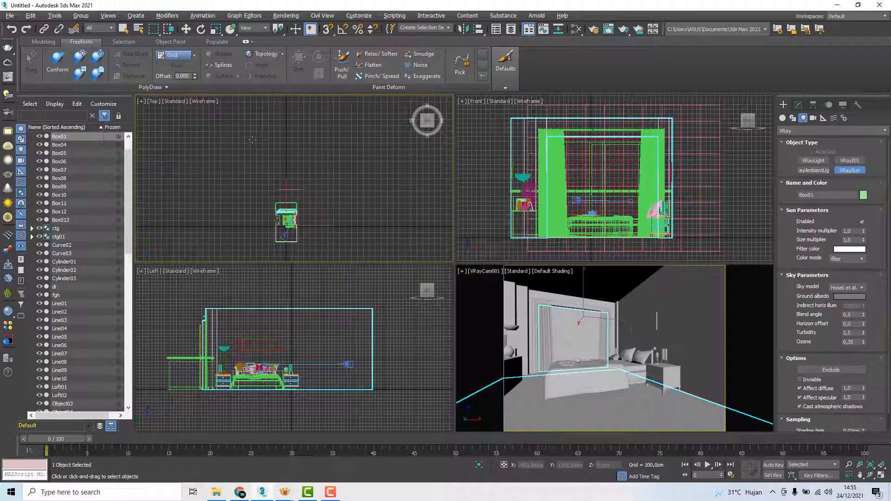
pyautogui.moveTo(252, 140); pyautogui.dragTo(286, 219)
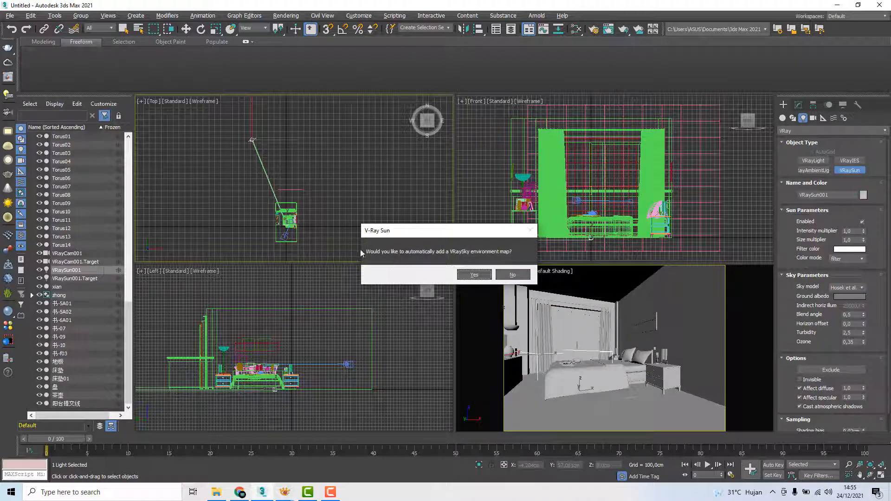
pyautogui.click(472, 275)
pyautogui.click(474, 275)
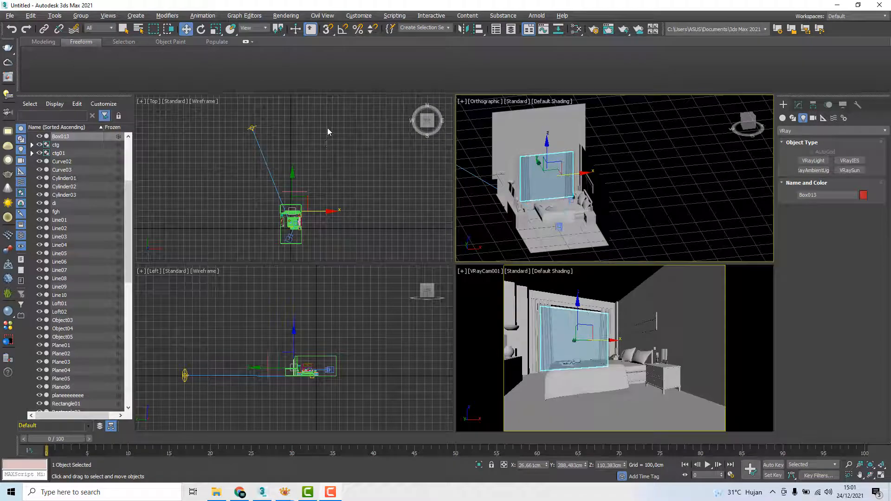
# Raise VRaySun001 along Z in the orthographic view so it shines down at an angle towards the bedroom window
pyautogui.click(371, 216)
pyautogui.click(185, 375)
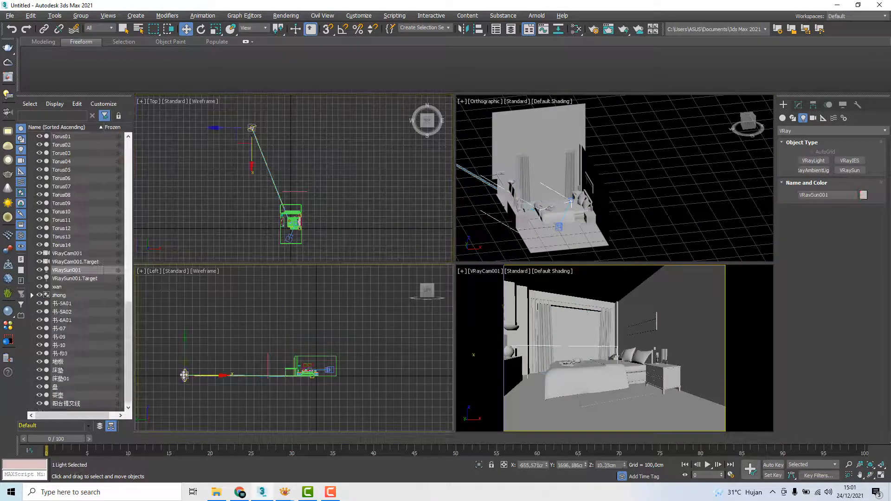
pyautogui.scroll(-4, 522, 200)
pyautogui.moveTo(523, 200); pyautogui.dragTo(673, 184, button='middle')
pyautogui.moveTo(539, 178); pyautogui.dragTo(549, 196, button='middle')
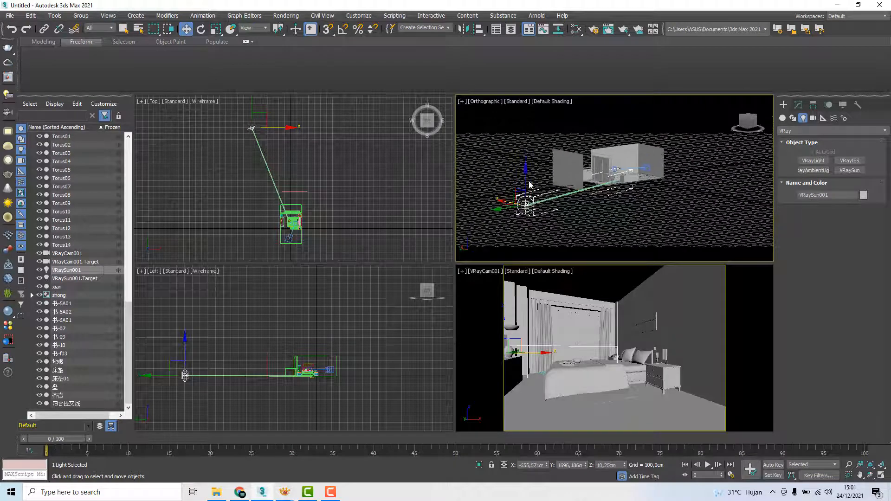
pyautogui.moveTo(529, 185); pyautogui.dragTo(529, 134)
# Move the Box013 panel covering the window along X until it is clear of the opening
pyautogui.keyDown('alt'); pyautogui.moveTo(530, 134); pyautogui.dragTo(697, 167, button='middle'); pyautogui.keyUp('alt')
pyautogui.scroll(5, 617, 172)
pyautogui.click(697, 166)
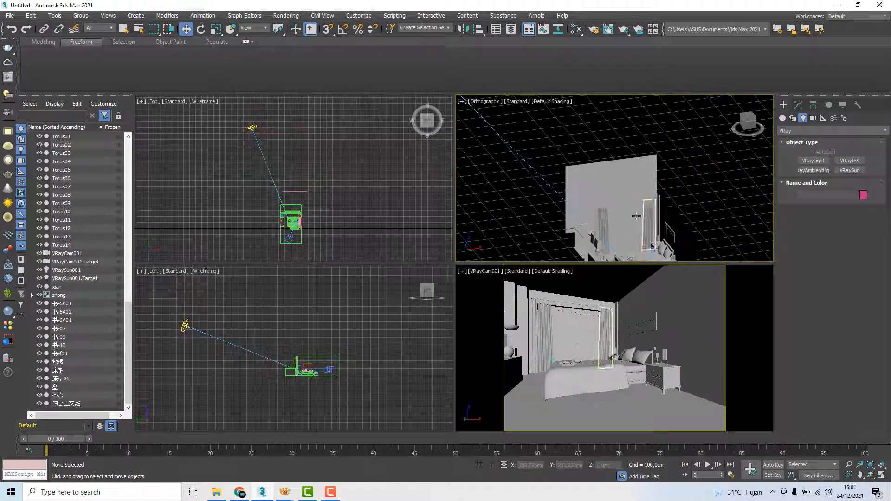
pyautogui.click(636, 216)
pyautogui.scroll(-5, 648, 205)
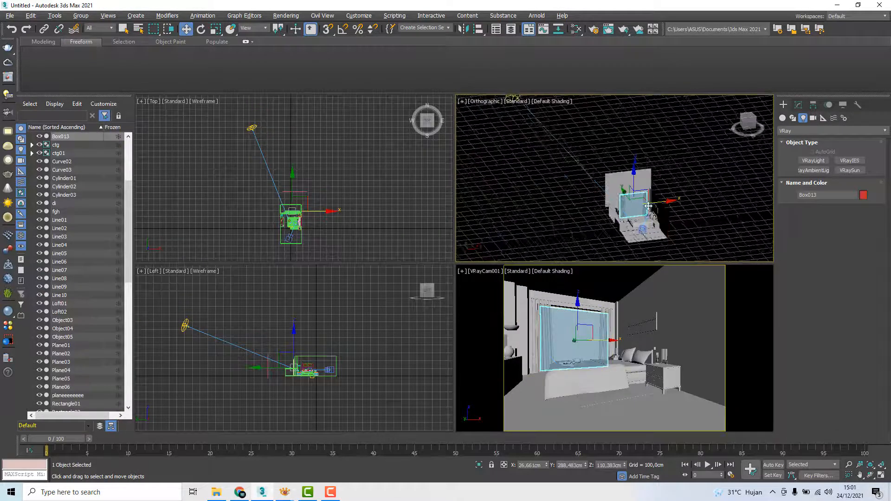
pyautogui.moveTo(648, 205)
pyautogui.keyDown('alt'); pyautogui.mouseDown(button='middle')
pyautogui.moveTo(647, 222)
pyautogui.moveTo(646, 209)
pyautogui.moveTo(607, 213)
pyautogui.moveTo(643, 193)
pyautogui.mouseUp(button='middle'); pyautogui.keyUp('alt')
pyautogui.scroll(3, 608, 213)
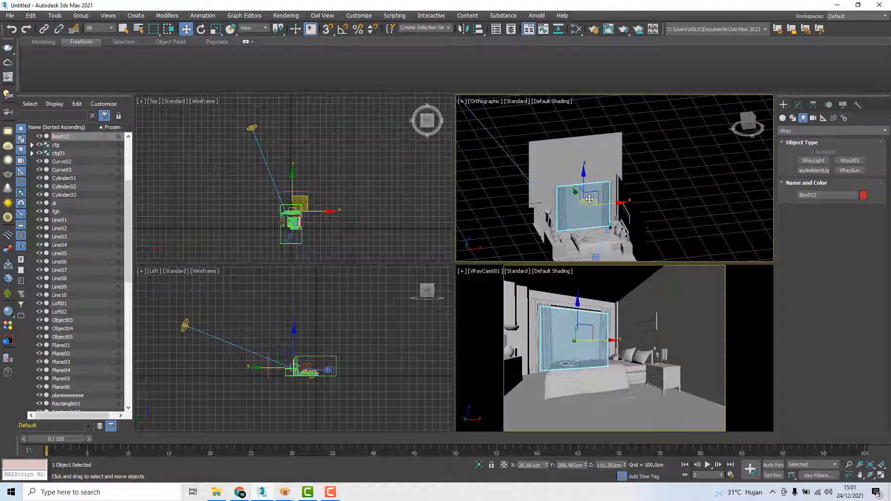
pyautogui.moveTo(619, 197); pyautogui.dragTo(608, 197, button='middle')
pyautogui.moveTo(602, 204); pyautogui.dragTo(714, 193)
# Adjust the height of VRaySun001 to about 1071.6 cm and restore the Left view
pyautogui.moveTo(310, 329); pyautogui.dragTo(340, 324, button='middle')
pyautogui.click(215, 320)
pyautogui.scroll(-4, 266, 309)
pyautogui.keyDown('alt'); pyautogui.moveTo(272, 310); pyautogui.dragTo(305, 322, button='middle'); pyautogui.keyUp('alt')
pyautogui.moveTo(247, 295); pyautogui.dragTo(244, 277)
pyautogui.scroll(5, 286, 341)
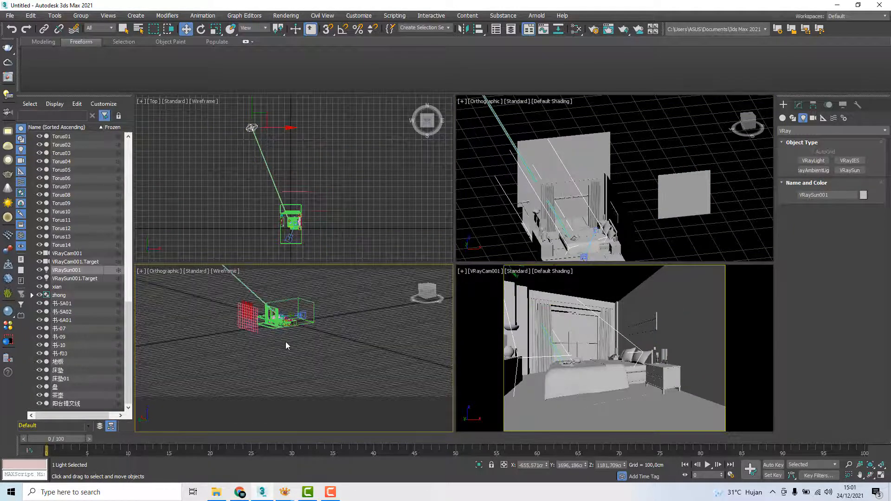
pyautogui.moveTo(286, 342); pyautogui.dragTo(306, 366, button='middle')
pyautogui.scroll(-4, 305, 365)
pyautogui.moveTo(255, 292); pyautogui.dragTo(256, 296)
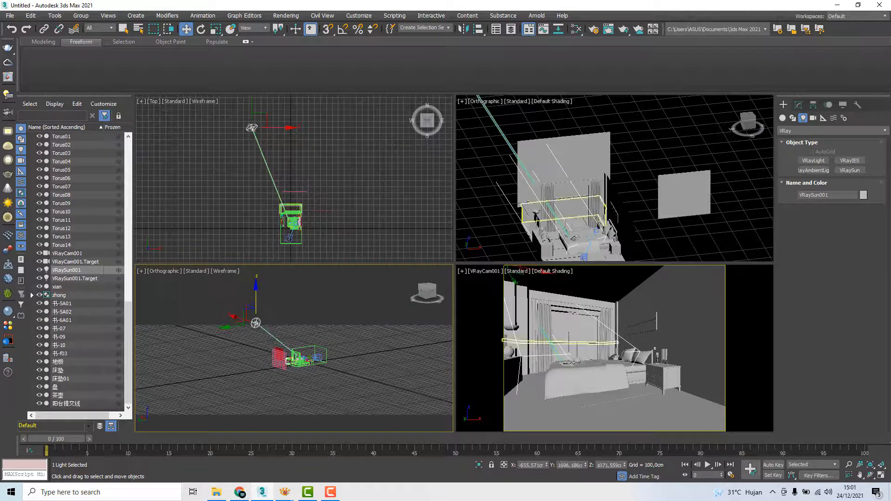
pyautogui.keyDown('alt'); pyautogui.moveTo(342, 319); pyautogui.dragTo(315, 313, button='middle'); pyautogui.keyUp('alt')
pyautogui.click(429, 291)
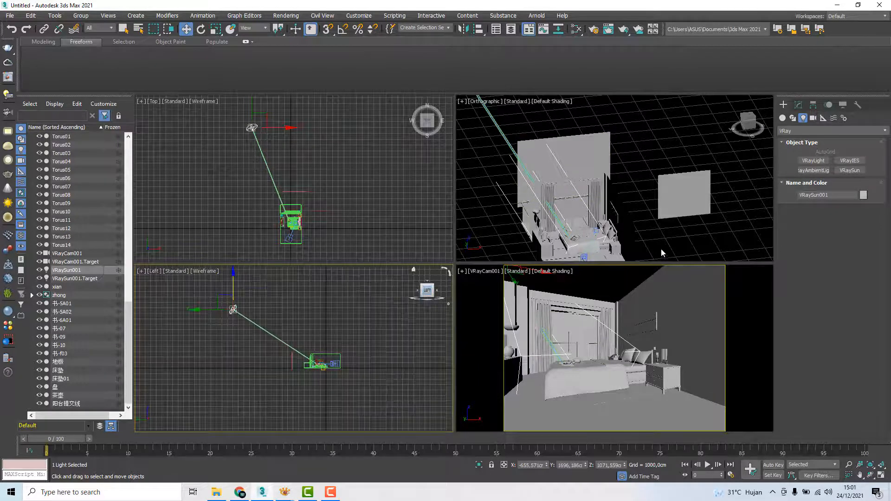
# Lock the view to render to Quad 4 - VRayCam001 in the render setup and activate the orthographic viewport
pyautogui.click(706, 296)
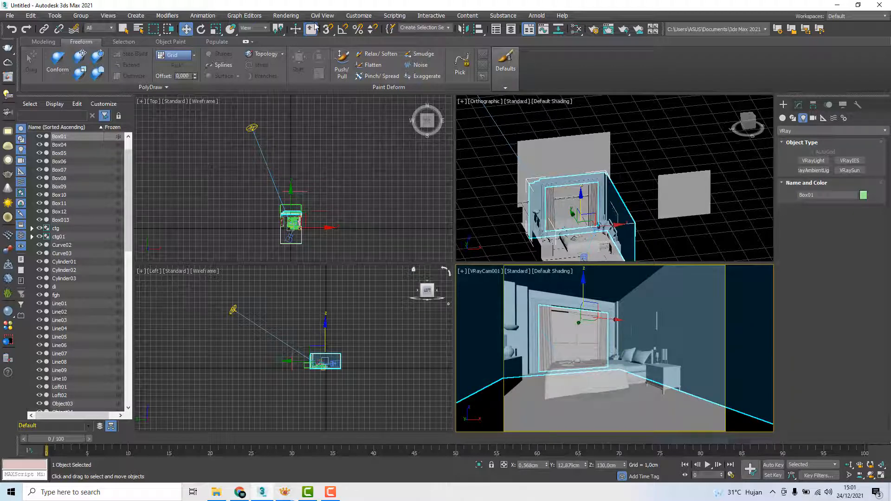
pyautogui.click(286, 16)
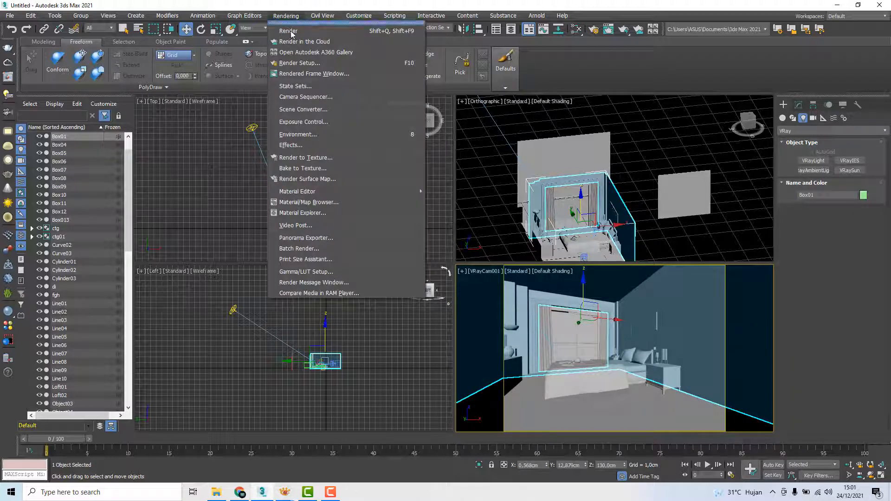
pyautogui.click(303, 63)
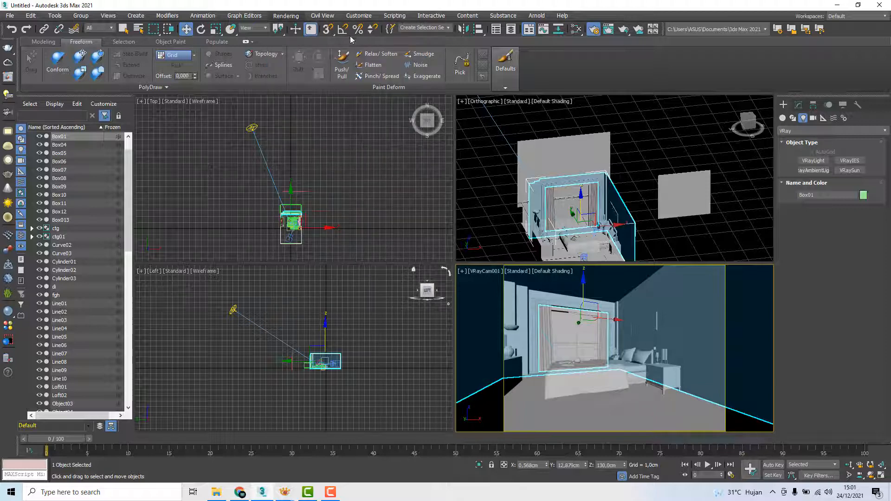
pyautogui.moveTo(105, 116); pyautogui.dragTo(231, 109)
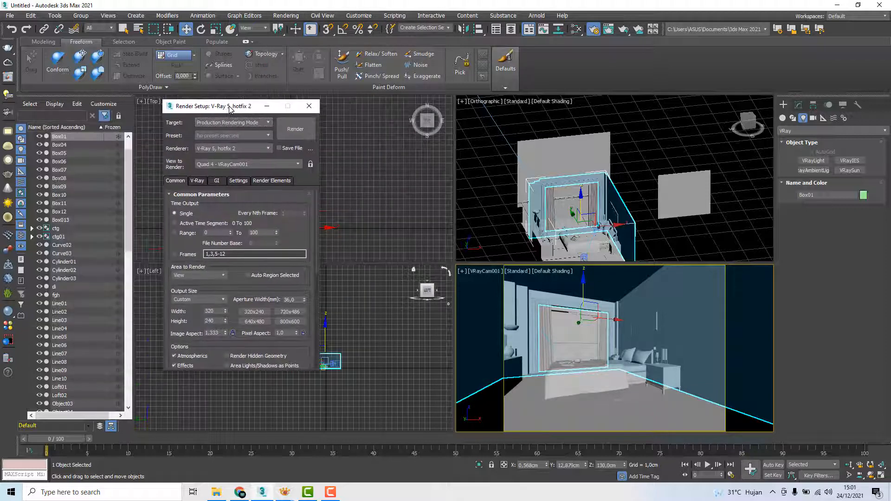
pyautogui.click(310, 165)
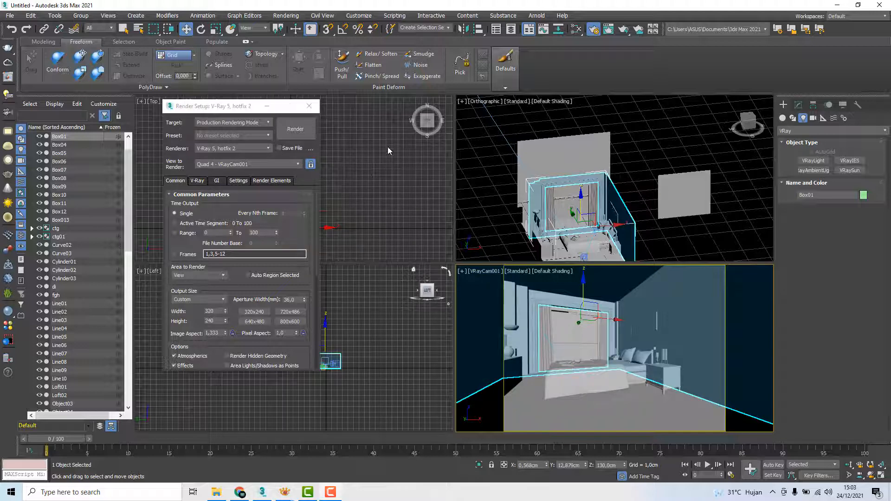
pyautogui.click(692, 241)
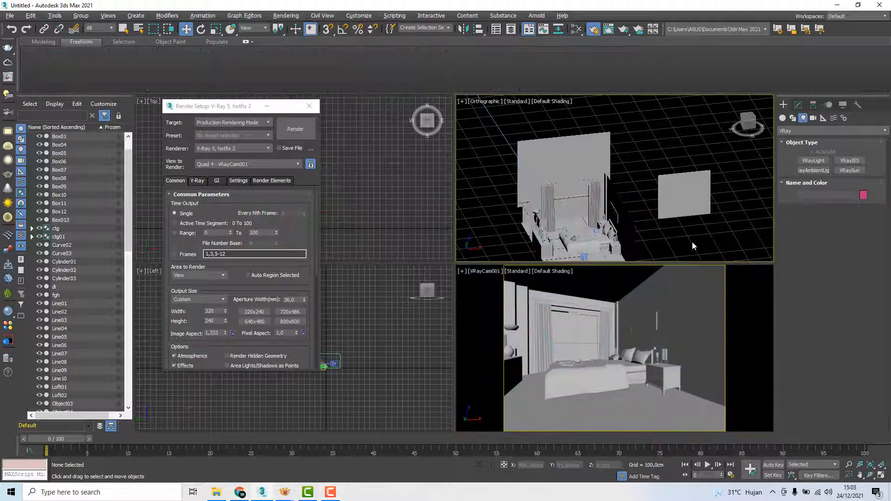
# Test-render the locked camera view, inspect the sunlight on the bed up close, and cancel the render
pyautogui.click(290, 131)
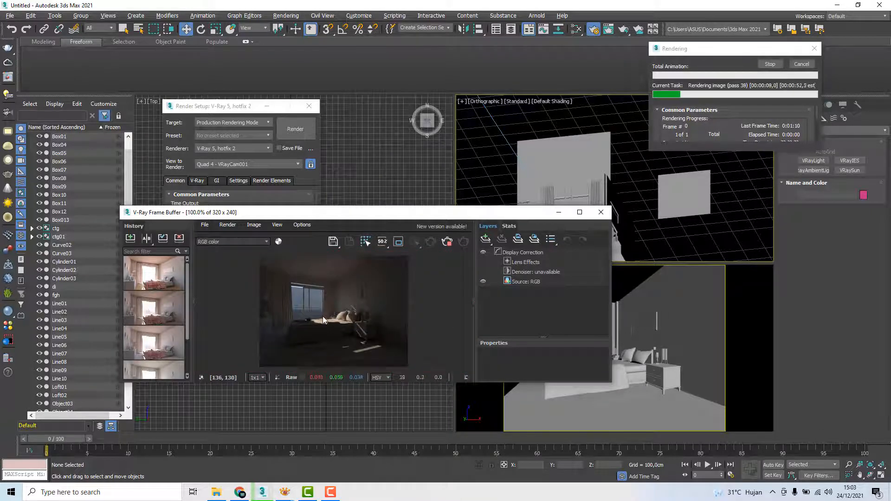
pyautogui.scroll(1, 322, 316)
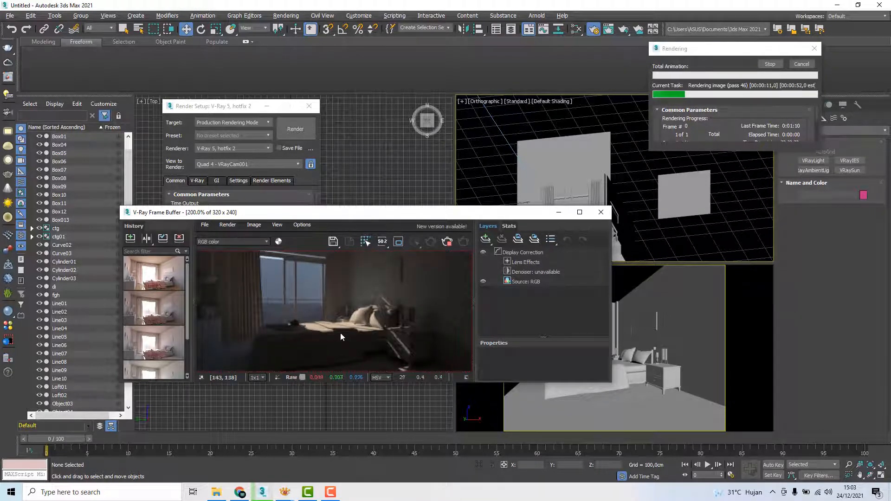
pyautogui.scroll(-1, 374, 321)
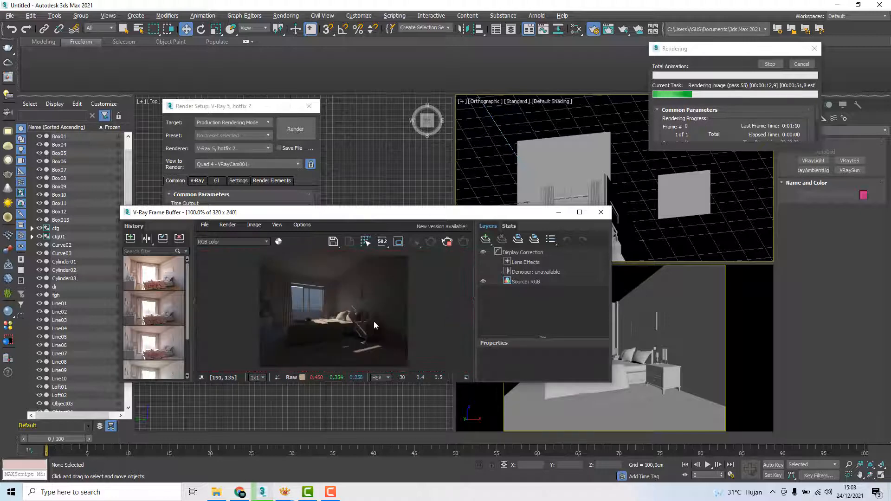
pyautogui.click(805, 66)
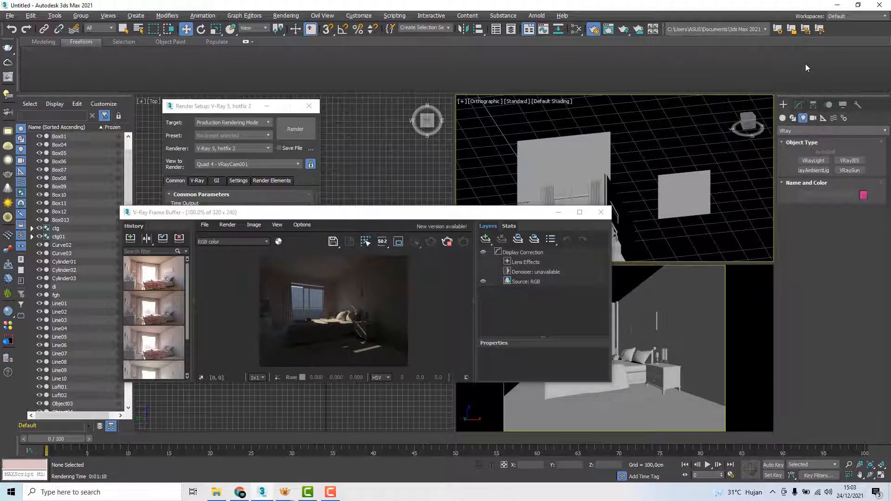
# Render the view again from the V-Ray Frame Buffer and cancel it
pyautogui.moveTo(391, 215); pyautogui.dragTo(287, 174)
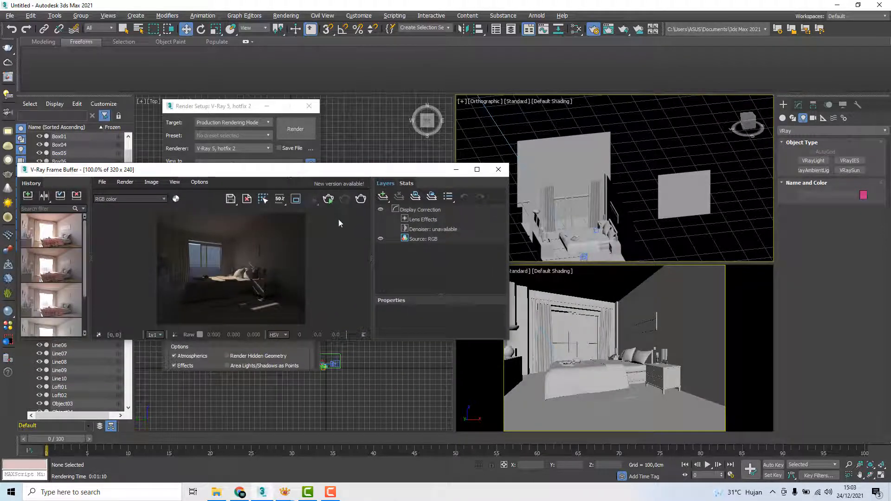
pyautogui.click(361, 200)
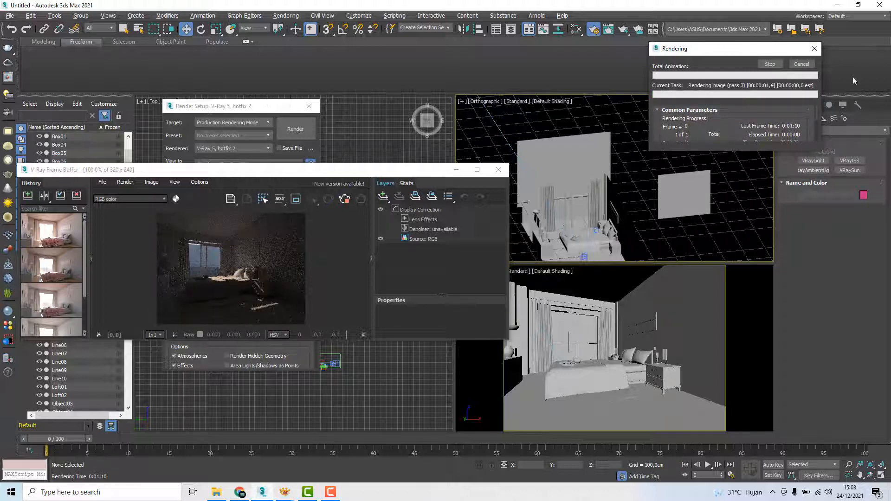
pyautogui.click(806, 65)
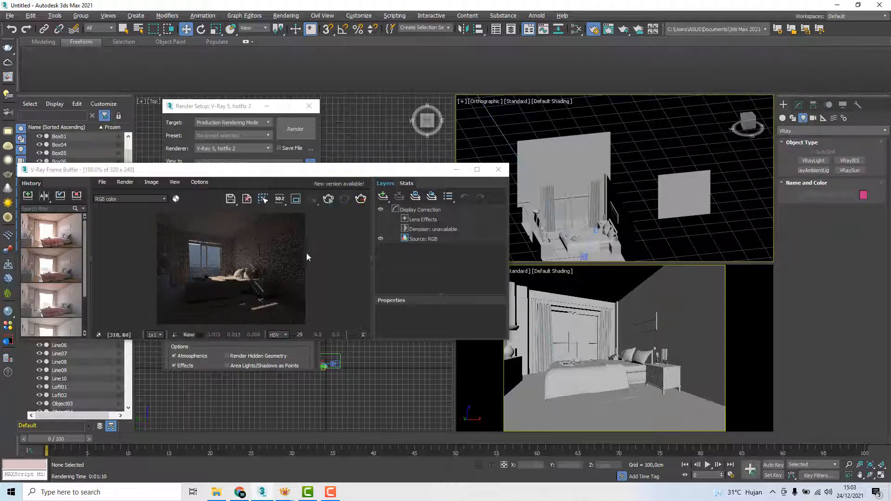
# Start interactive rendering and orbit VRayCam001 slightly to a higher angle on the bed and window
pyautogui.click(328, 199)
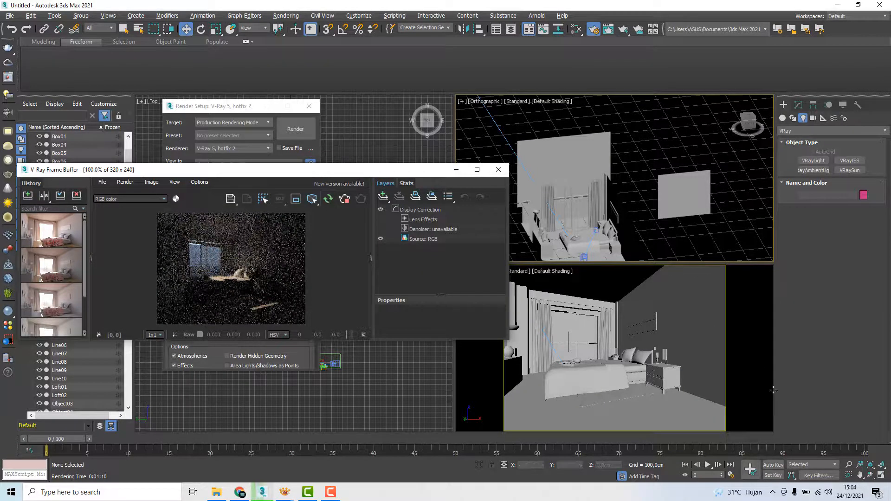
pyautogui.click(870, 474)
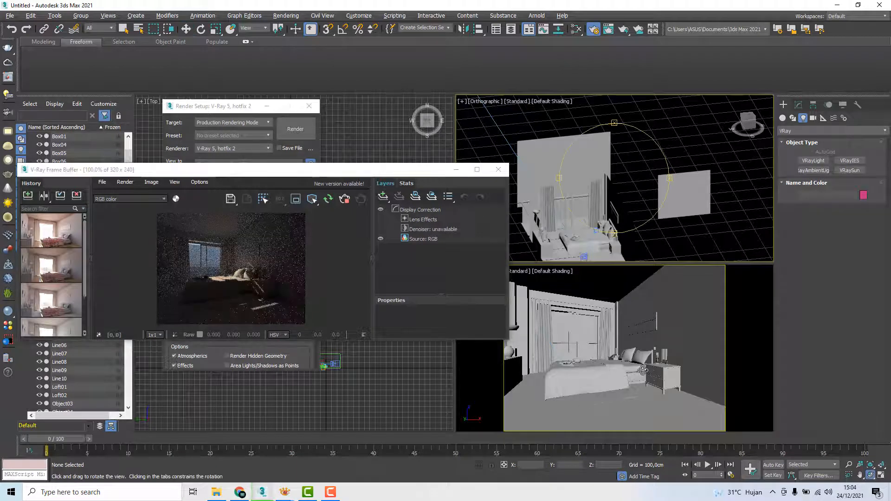
pyautogui.moveTo(643, 371)
pyautogui.mouseDown()
pyautogui.moveTo(643, 381)
pyautogui.moveTo(645, 368)
pyautogui.mouseUp()
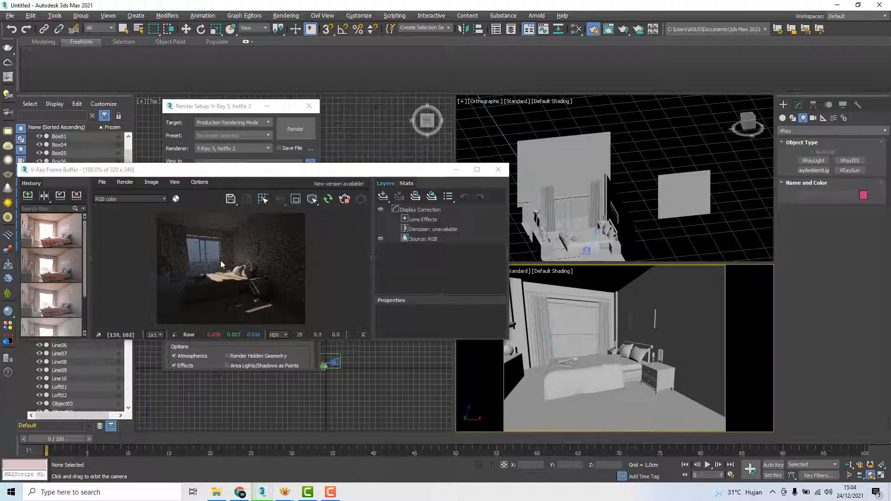
# Select VRaySun001 in the orthographic viewport and set its intensity multiplier to 5.0
pyautogui.scroll(-4, 640, 166)
pyautogui.moveTo(597, 151); pyautogui.dragTo(643, 190, button='middle')
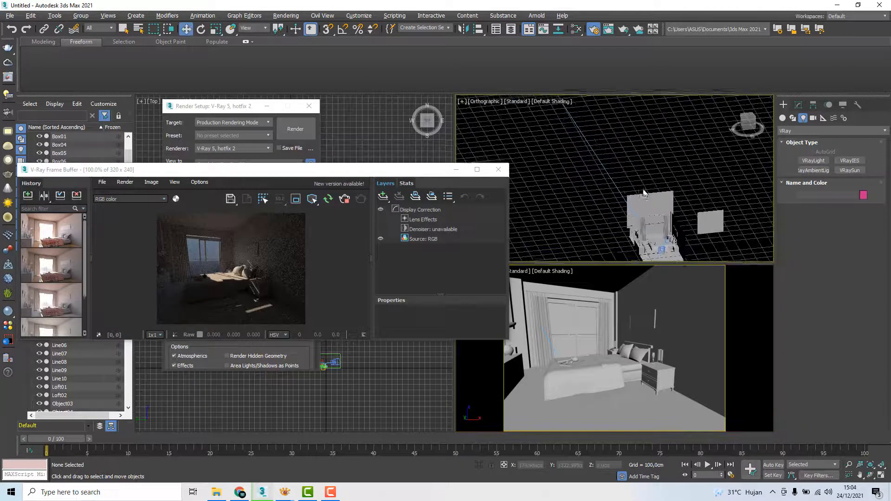
pyautogui.scroll(-3, 643, 192)
pyautogui.moveTo(586, 123); pyautogui.dragTo(593, 151, button='middle')
pyautogui.click(580, 137)
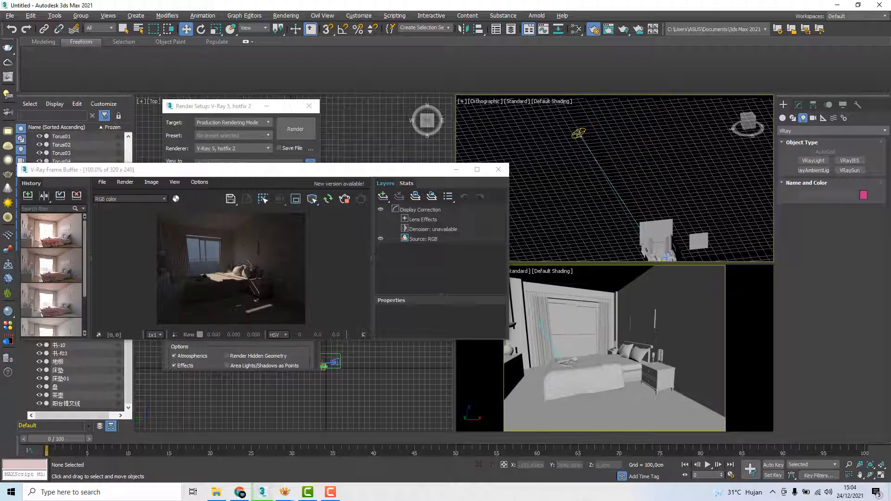
pyautogui.click(798, 105)
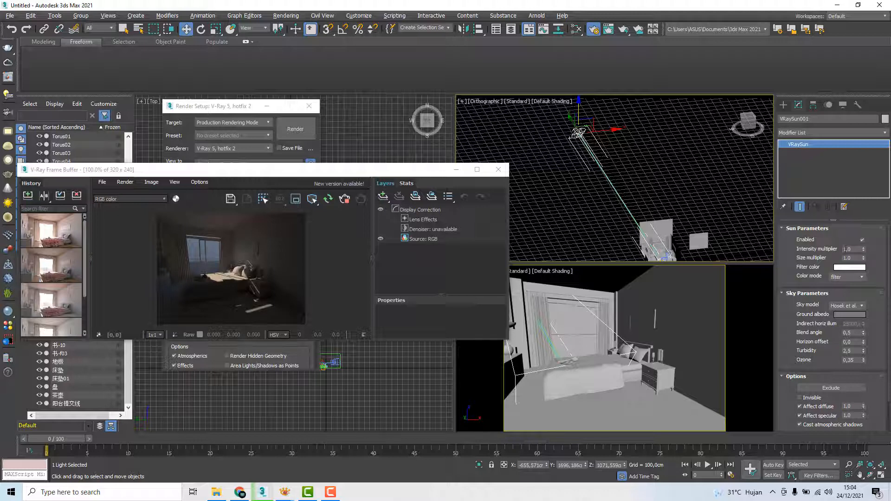
pyautogui.moveTo(864, 253); pyautogui.dragTo(862, 112)
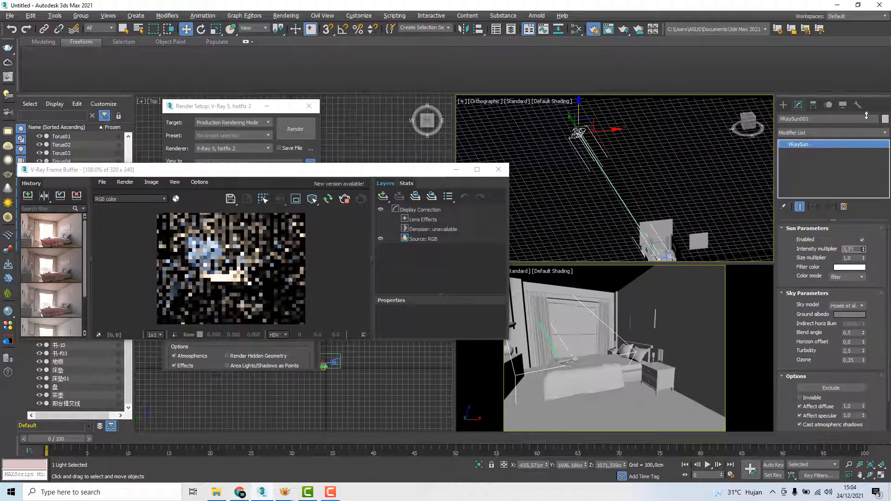
pyautogui.moveTo(858, 250); pyautogui.dragTo(835, 250)
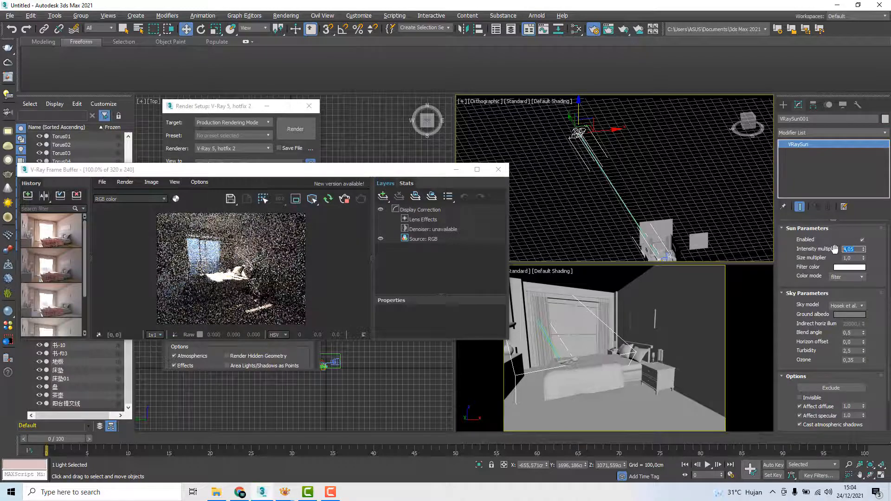
pyautogui.write('5')
pyautogui.press('Return')
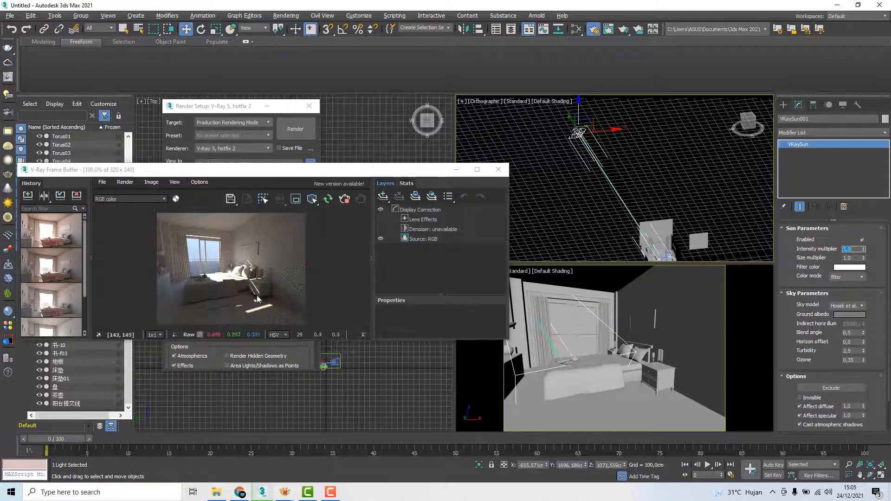
# Raise VRaySun001 to about Y 1445 cm, Z 1420 cm and inspect the light on the bed in the interactive render
pyautogui.keyDown('alt'); pyautogui.moveTo(626, 193); pyautogui.dragTo(621, 165, button='middle'); pyautogui.keyUp('alt')
pyautogui.moveTo(560, 148); pyautogui.dragTo(567, 134)
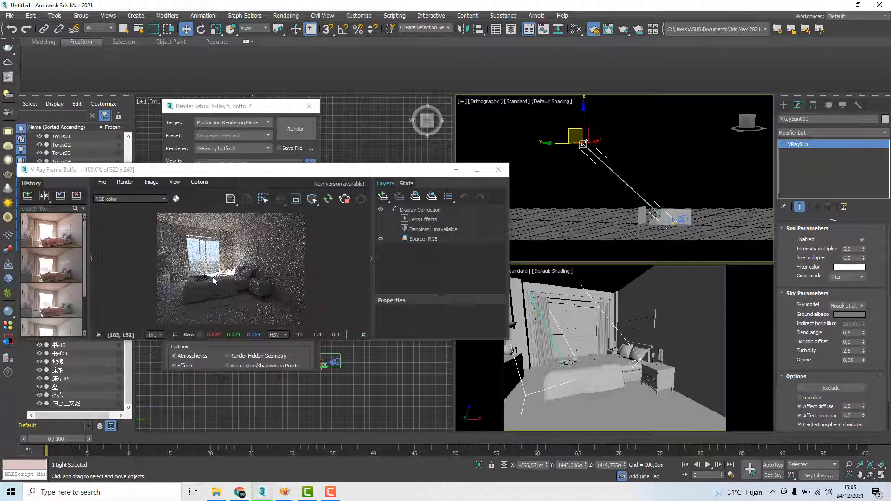
pyautogui.scroll(1, 213, 280)
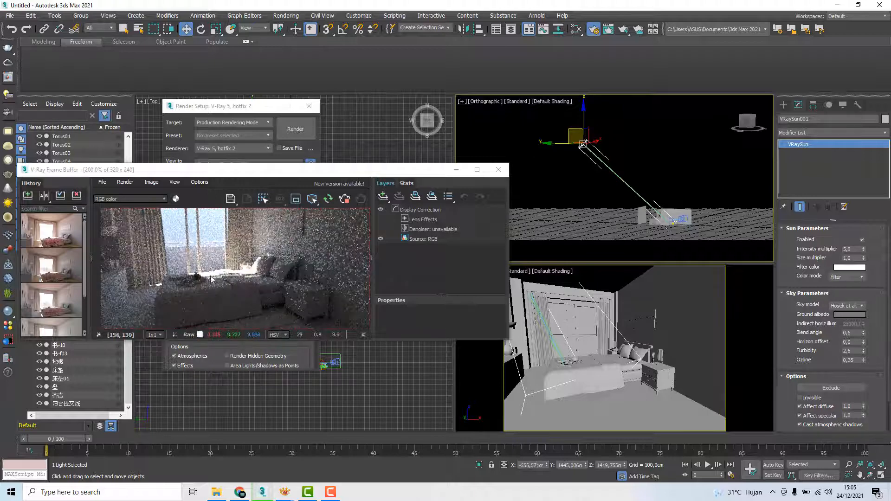
pyautogui.scroll(-1, 282, 296)
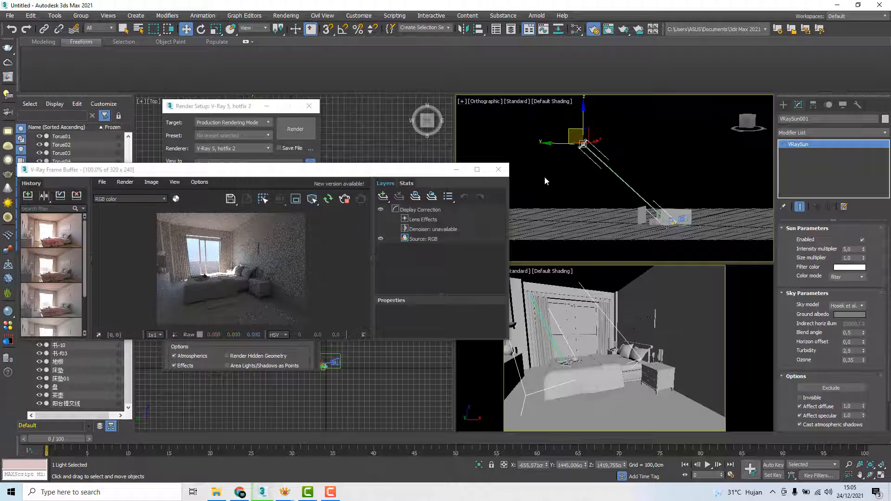
# Select the backdrop plane outside the window, bring it closer to the room and shift it sideways to about X 136 cm
pyautogui.click(648, 140)
pyautogui.click(639, 221)
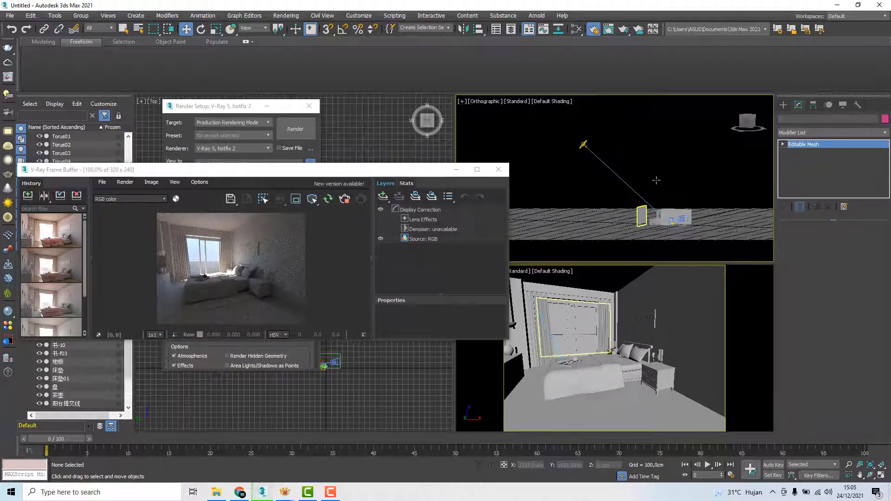
pyautogui.keyDown('alt'); pyautogui.moveTo(640, 213); pyautogui.dragTo(611, 176, button='middle'); pyautogui.keyUp('alt')
pyautogui.scroll(5, 636, 205)
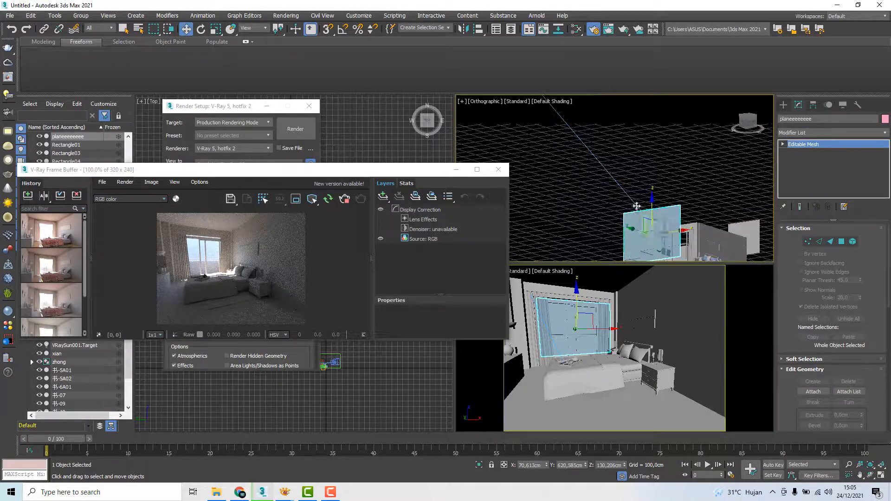
pyautogui.keyDown('alt'); pyautogui.moveTo(636, 204); pyautogui.dragTo(667, 181, button='middle'); pyautogui.keyUp('alt')
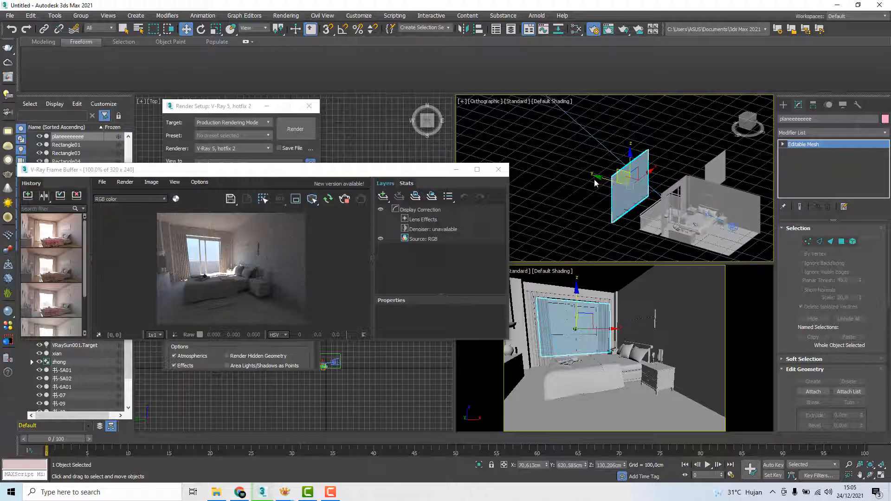
pyautogui.moveTo(602, 178); pyautogui.dragTo(618, 186)
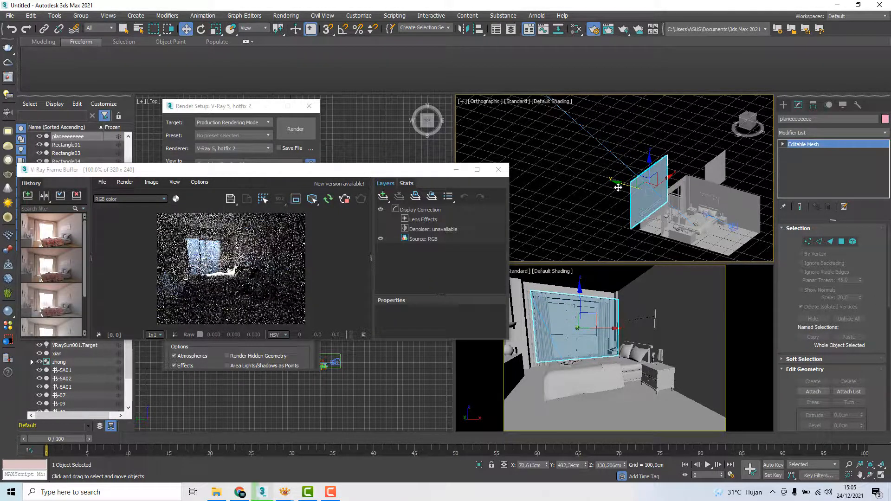
pyautogui.moveTo(618, 187)
pyautogui.keyDown('alt'); pyautogui.mouseDown(button='middle')
pyautogui.moveTo(638, 170)
pyautogui.moveTo(608, 170)
pyautogui.moveTo(624, 190)
pyautogui.mouseUp(button='middle'); pyautogui.keyUp('alt')
pyautogui.moveTo(624, 191); pyautogui.dragTo(613, 189)
pyautogui.keyDown('alt'); pyautogui.moveTo(635, 184); pyautogui.dragTo(615, 187, button='middle'); pyautogui.keyUp('alt')
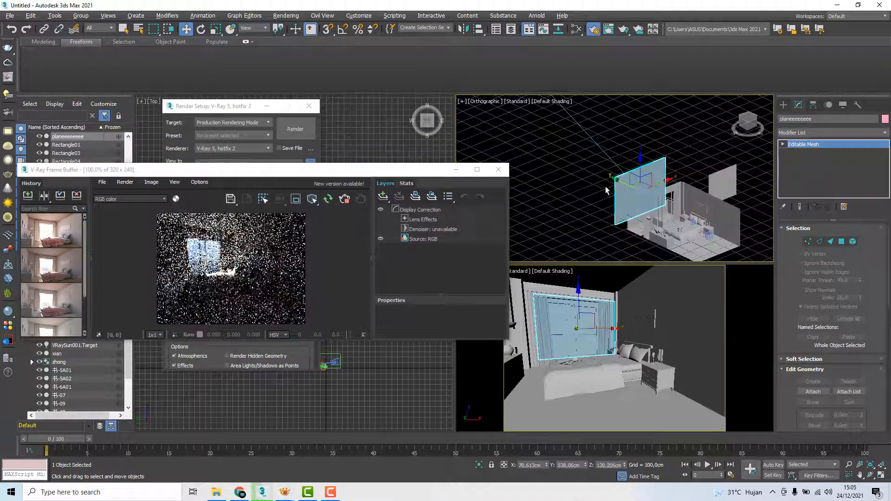
pyautogui.moveTo(621, 185); pyautogui.dragTo(678, 179)
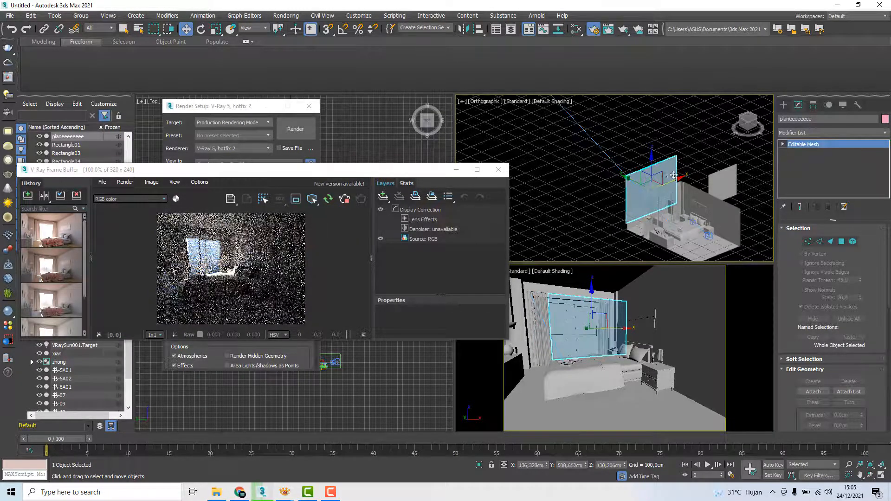
pyautogui.keyDown('alt'); pyautogui.moveTo(678, 180); pyautogui.dragTo(688, 137, button='middle'); pyautogui.keyUp('alt')
# Move the backdrop plane back away from the window to about Y 556 cm
pyautogui.click(702, 142)
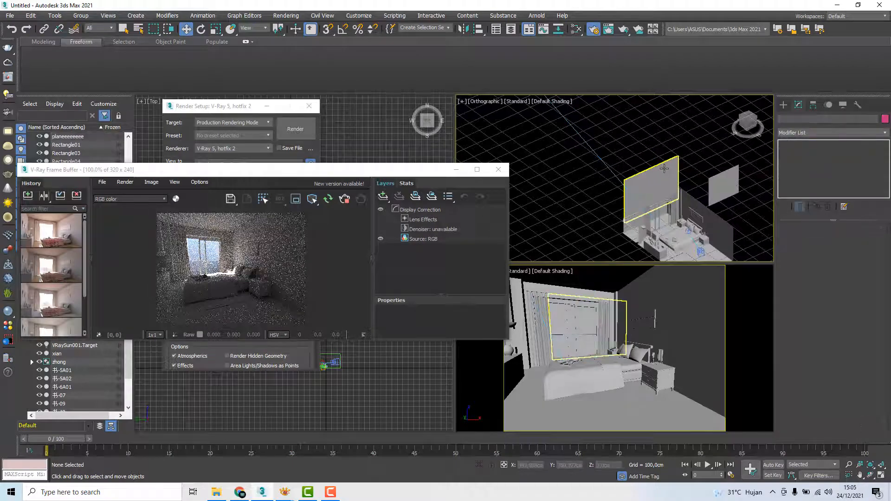
pyautogui.click(664, 169)
pyautogui.keyDown('alt'); pyautogui.moveTo(664, 169); pyautogui.dragTo(631, 188, button='middle'); pyautogui.keyUp('alt')
pyautogui.scroll(-4, 631, 187)
pyautogui.moveTo(606, 144); pyautogui.dragTo(652, 191, button='middle')
pyautogui.scroll(3, 651, 188)
pyautogui.click(674, 163)
pyautogui.click(668, 197)
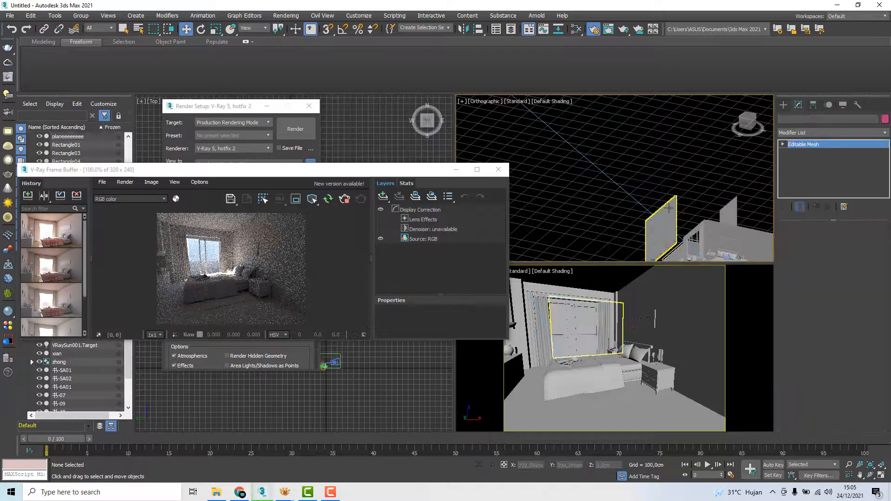
pyautogui.scroll(-2, 604, 144)
pyautogui.moveTo(604, 145); pyautogui.dragTo(606, 161, button='middle')
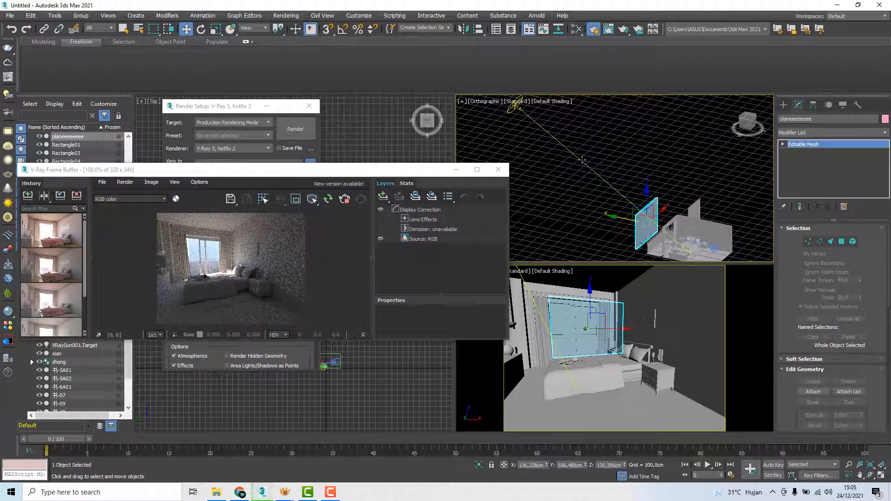
pyautogui.click(583, 162)
pyautogui.click(540, 123)
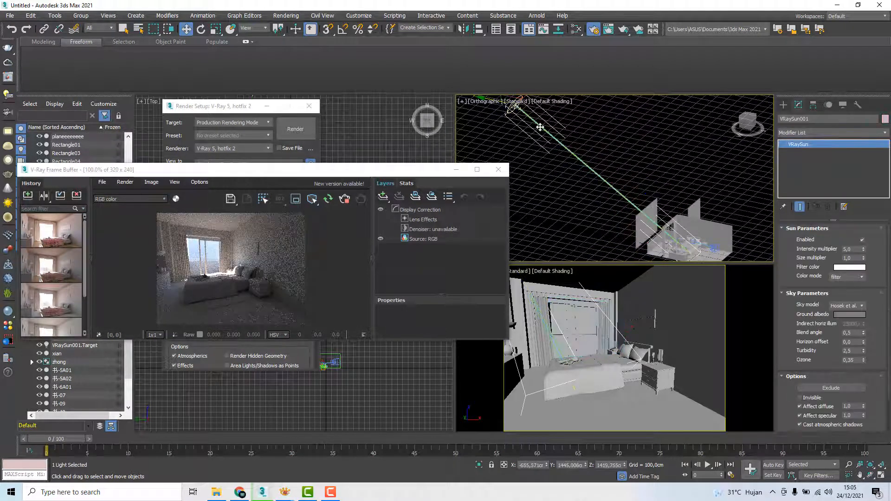
pyautogui.scroll(-2, 789, 335)
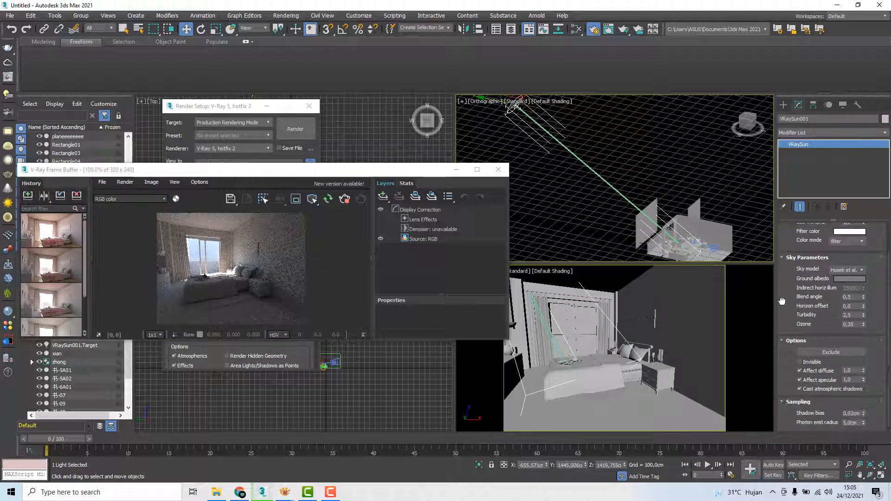
pyautogui.click(830, 352)
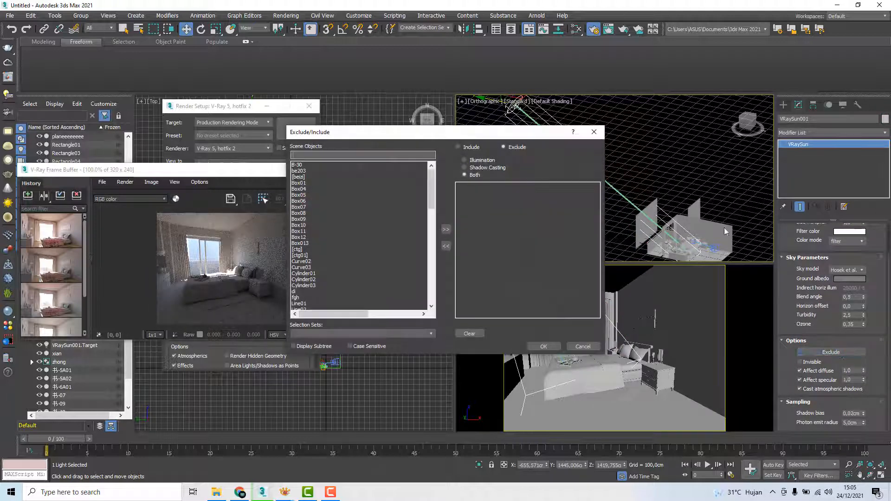
pyautogui.moveTo(491, 135); pyautogui.dragTo(390, 142)
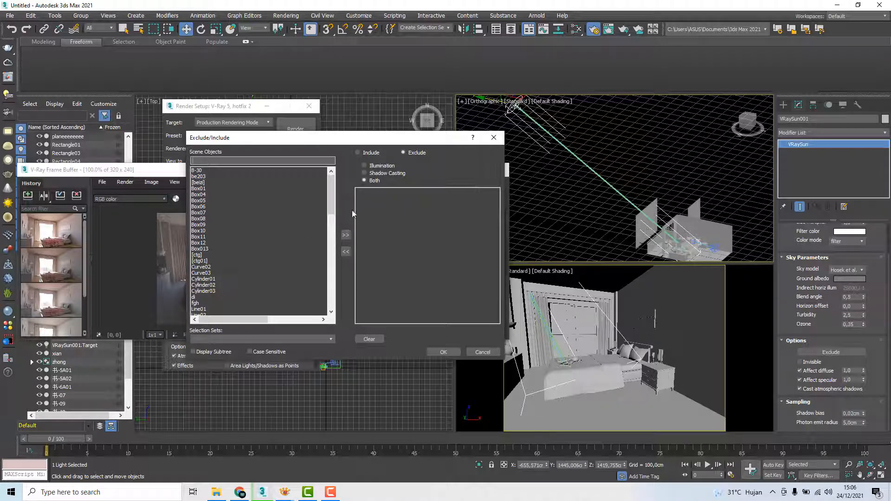
pyautogui.moveTo(331, 211); pyautogui.dragTo(333, 308)
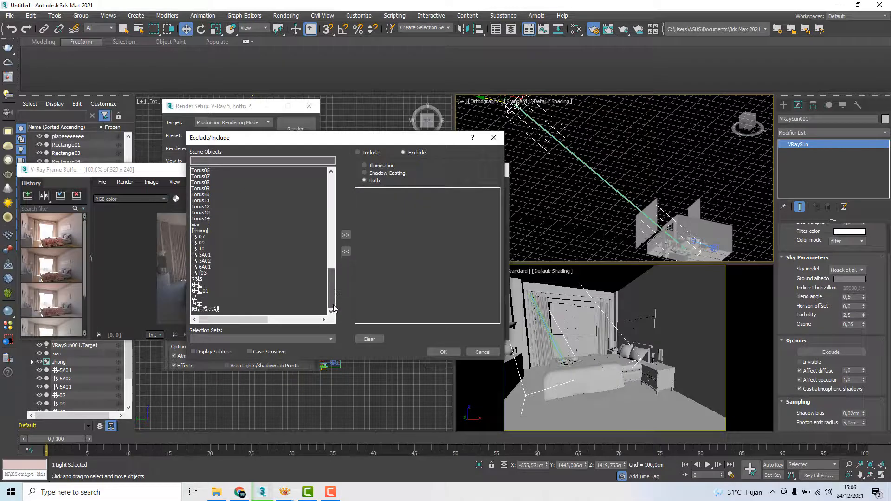
pyautogui.click(482, 352)
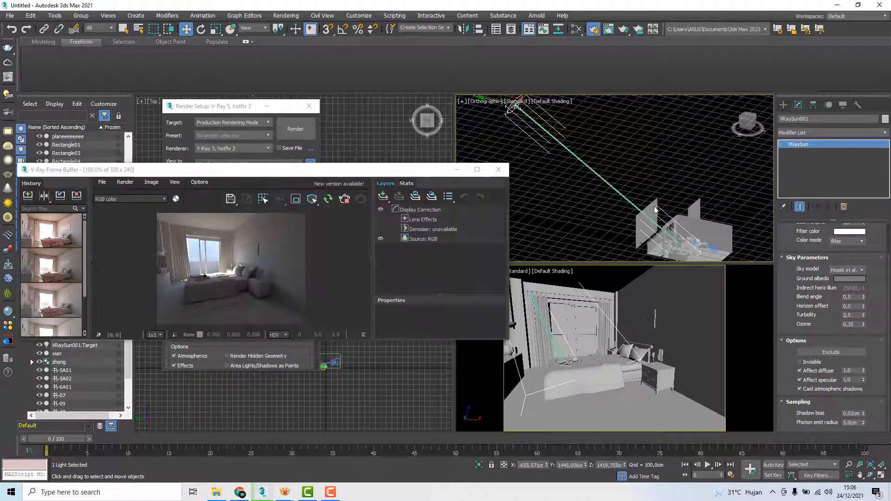
# Select the backdrop plane outside the window and check its object name
pyautogui.click(652, 214)
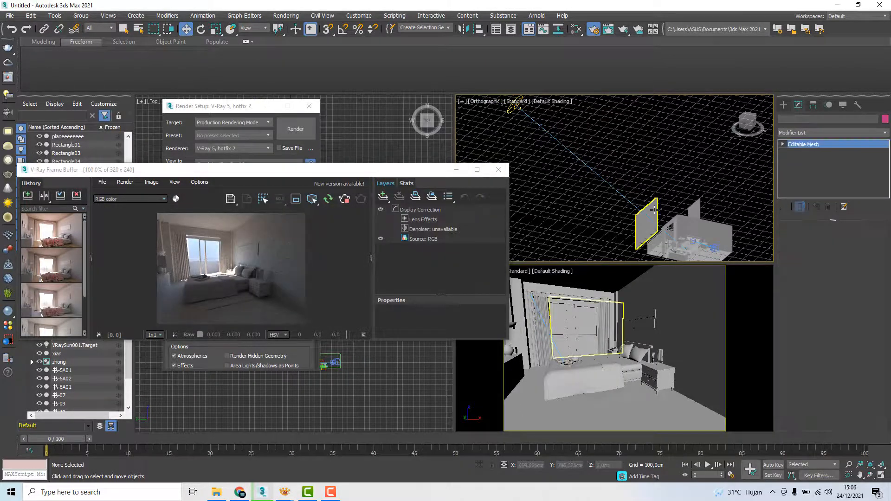
pyautogui.doubleClick(802, 119)
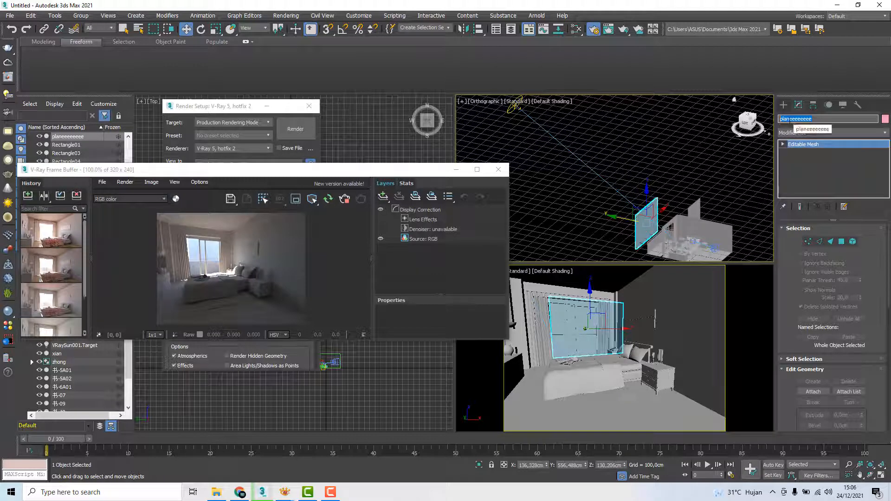
pyautogui.click(806, 120)
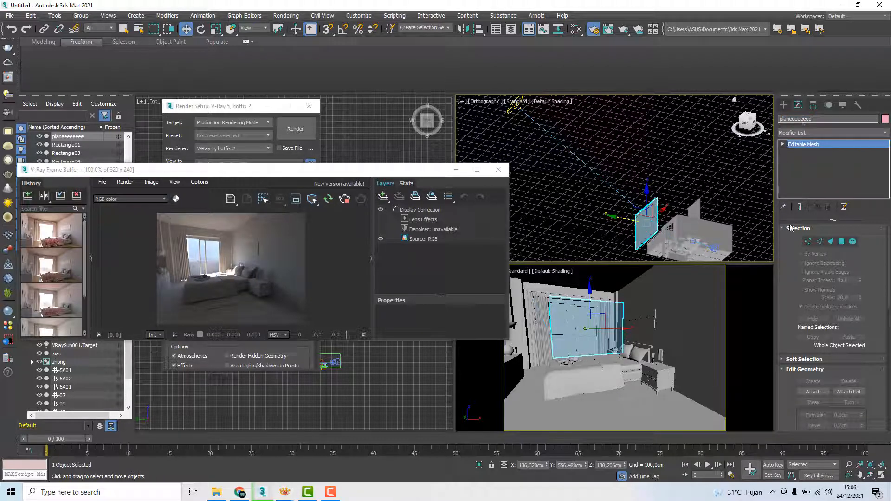
pyautogui.click(795, 278)
# Exclude the planeeeeeeee object from VRaySun001 for both illumination and shadow casting
pyautogui.click(577, 157)
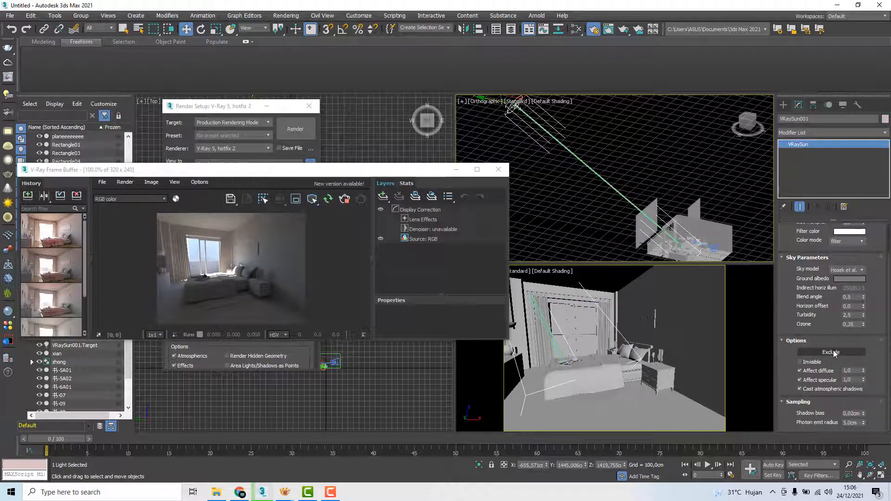
pyautogui.click(831, 352)
pyautogui.moveTo(432, 203); pyautogui.dragTo(433, 249)
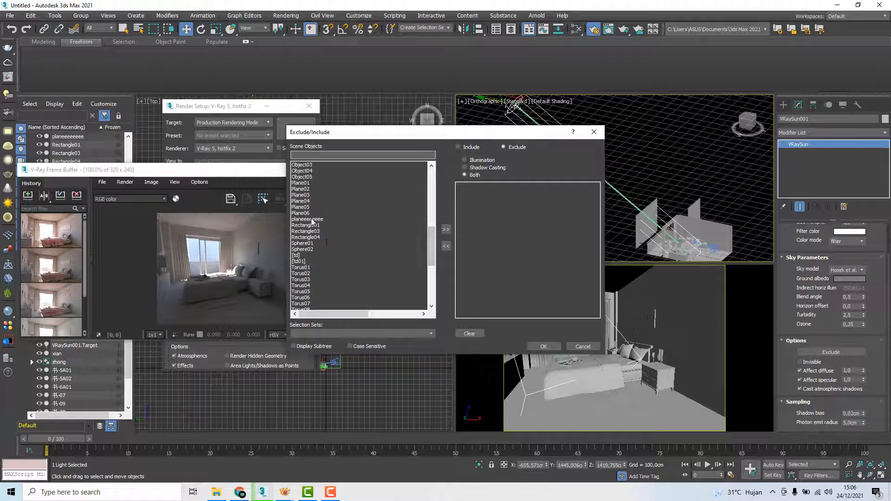
pyautogui.click(311, 219)
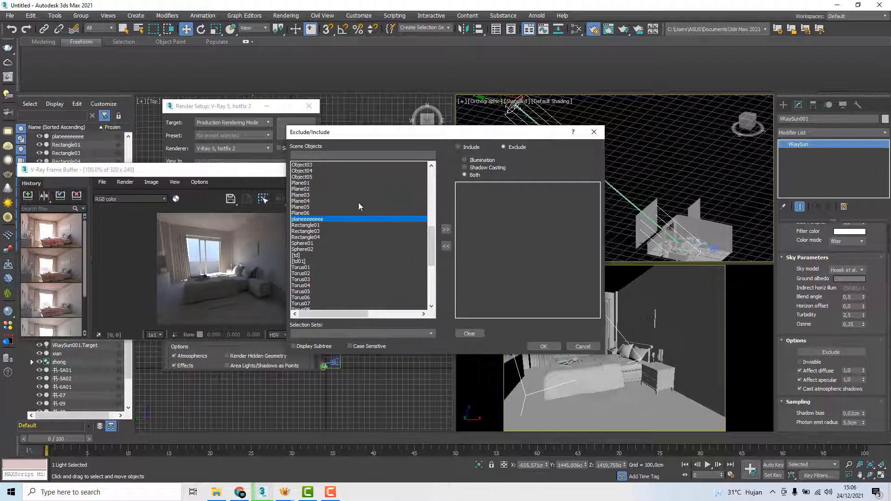
pyautogui.click(446, 229)
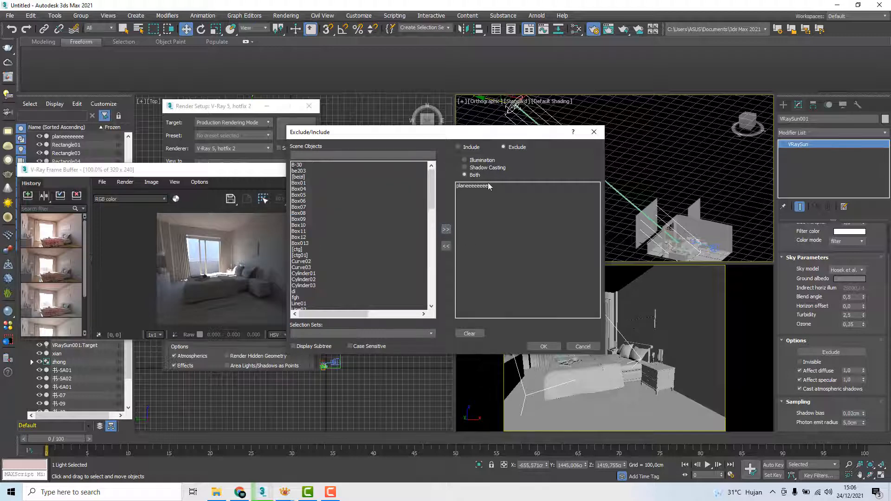
pyautogui.click(543, 345)
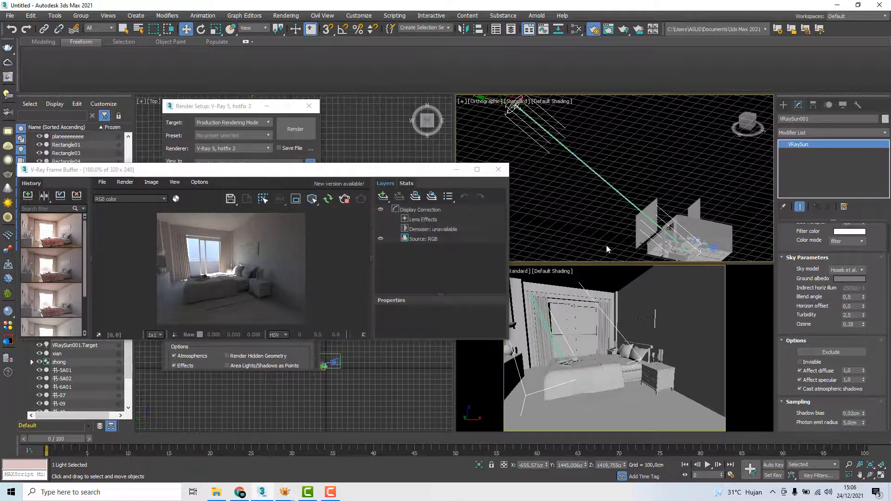
pyautogui.click(644, 160)
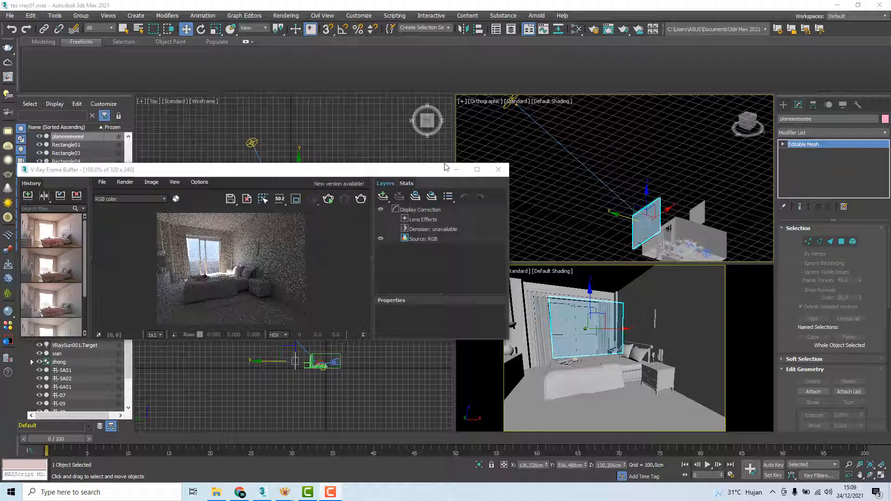
# Switch to XnView and look closely at the beautiful-forest-background-wallpaper image
pyautogui.moveTo(284, 490)
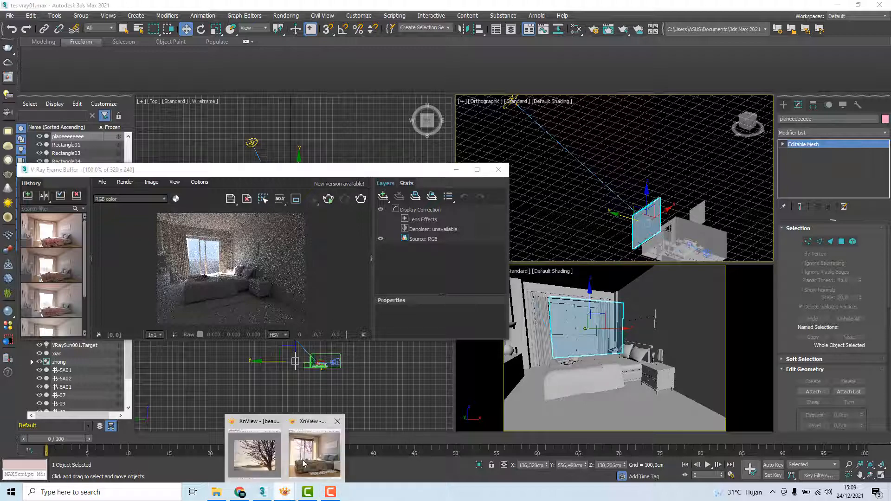
pyautogui.click(258, 449)
pyautogui.scroll(1, 446, 241)
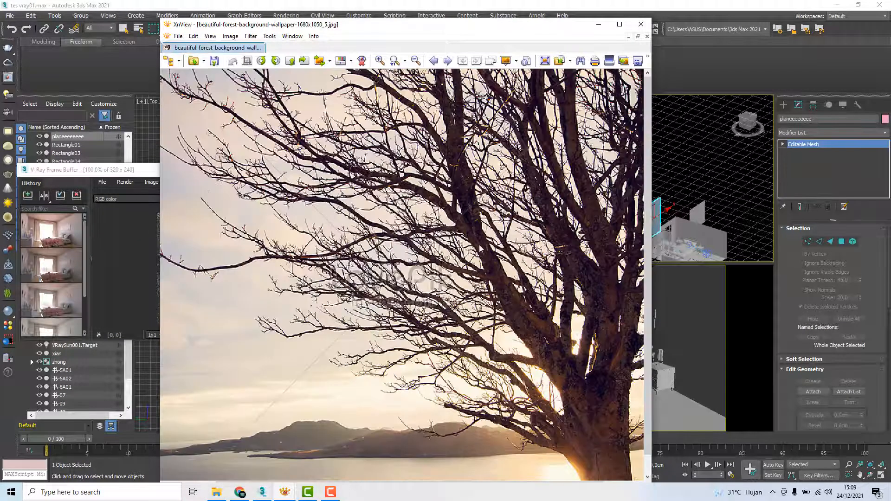
# View the whole forest wallpaper, then return to 3ds Max and select the backdrop plane outside the window
pyautogui.scroll(-1, 468, 250)
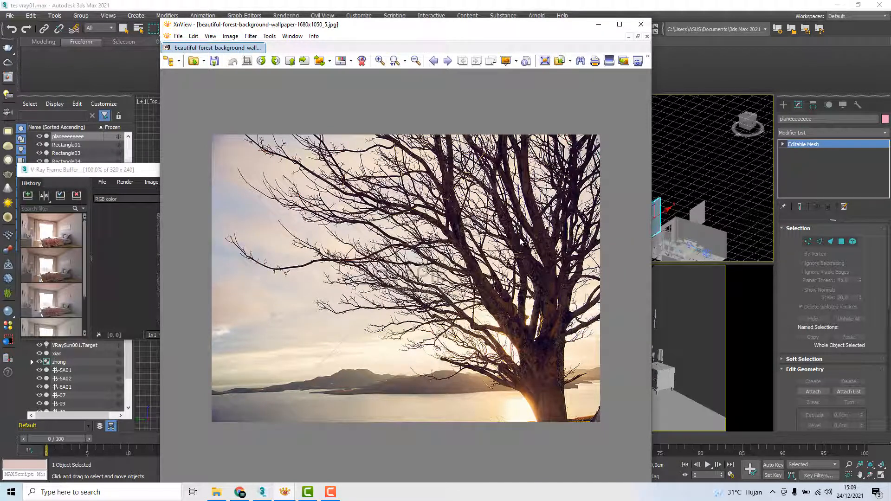
pyautogui.moveTo(511, 28); pyautogui.dragTo(362, 28)
pyautogui.click(682, 119)
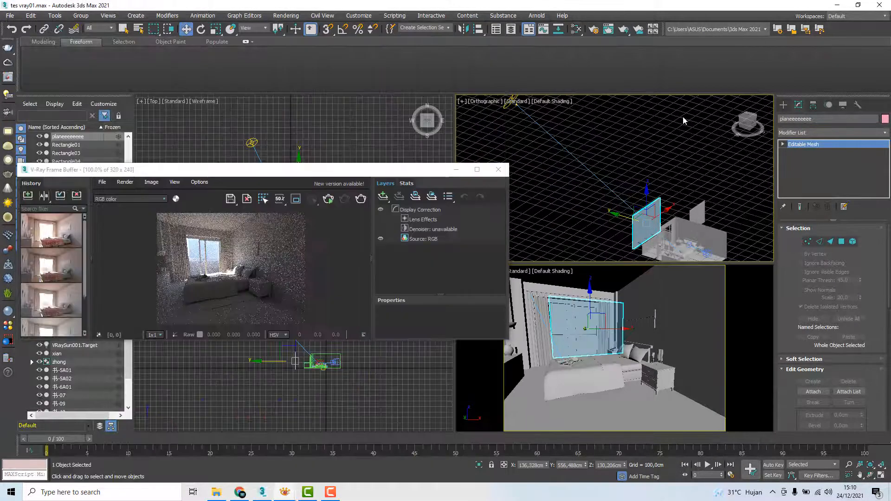
pyautogui.click(646, 215)
pyautogui.moveTo(674, 198)
pyautogui.keyDown('alt'); pyautogui.mouseDown(button='middle')
pyautogui.moveTo(655, 214)
pyautogui.moveTo(673, 198)
pyautogui.moveTo(663, 194)
pyautogui.mouseUp(button='middle'); pyautogui.keyUp('alt')
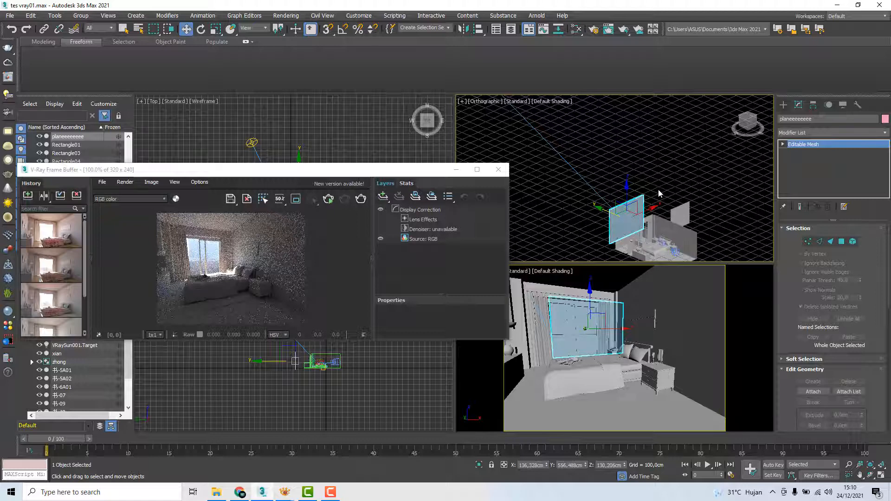
# Open the Slate Material Editor and remove the existing Physical Material node from its view
pyautogui.press('m')
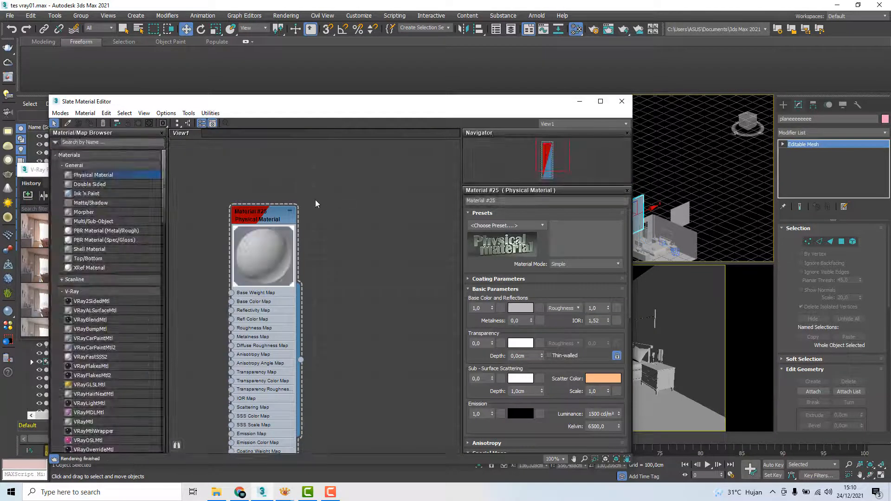
pyautogui.scroll(-2, 316, 202)
pyautogui.moveTo(375, 157); pyautogui.dragTo(218, 453)
pyautogui.moveTo(278, 209); pyautogui.dragTo(144, 232)
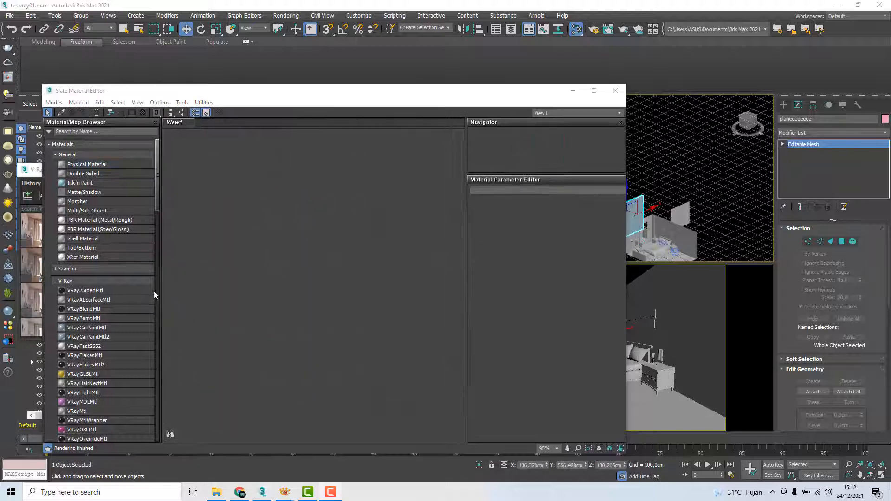
# Add a VRayBitmap map to the material view, show its parameters and enlarge its preview
pyautogui.click(96, 131)
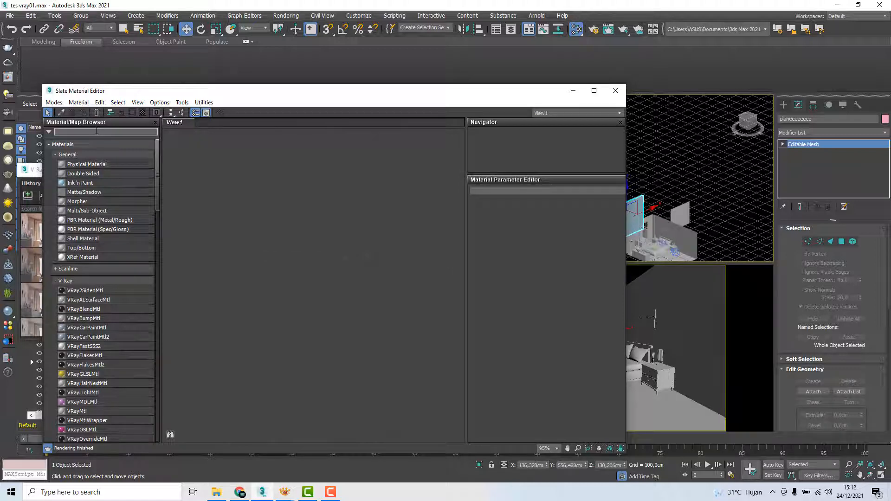
pyautogui.write('vra')
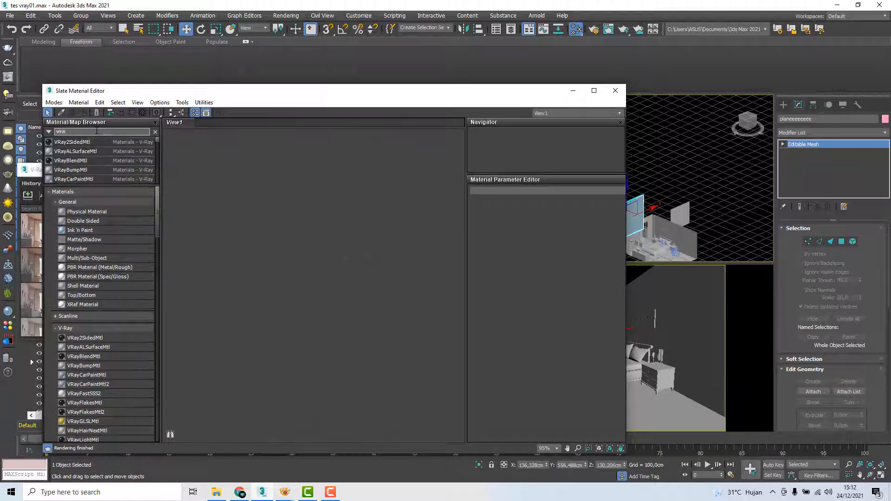
pyautogui.write('y')
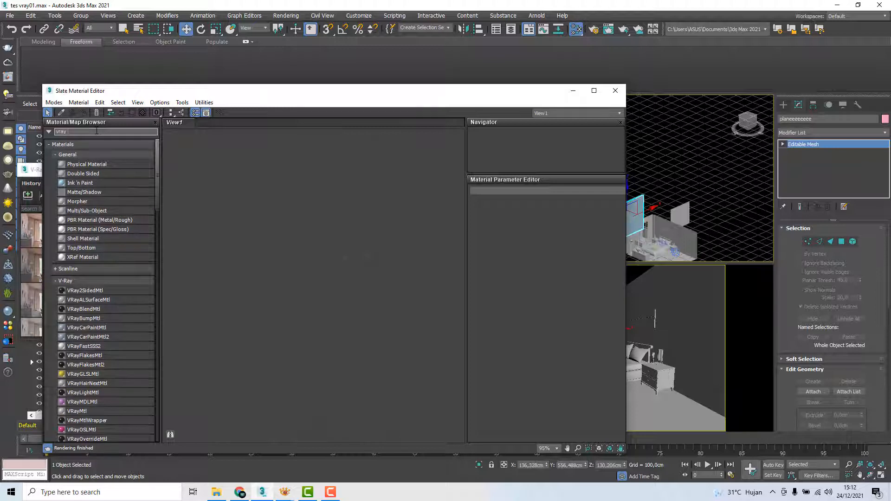
pyautogui.press('BackSpace')
pyautogui.write('b')
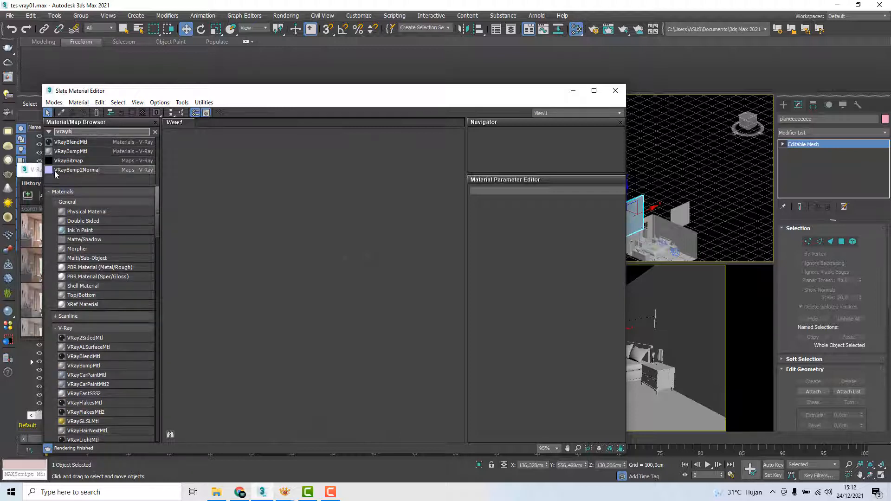
pyautogui.moveTo(74, 161); pyautogui.dragTo(212, 211)
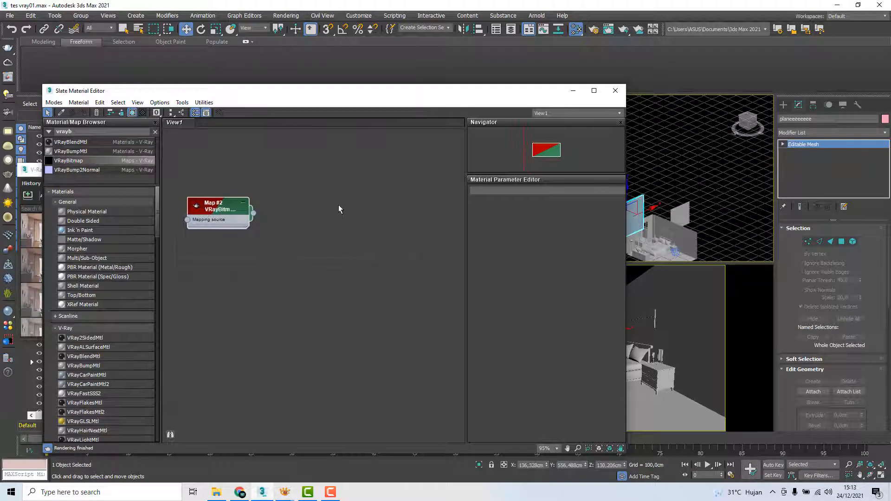
pyautogui.doubleClick(224, 209)
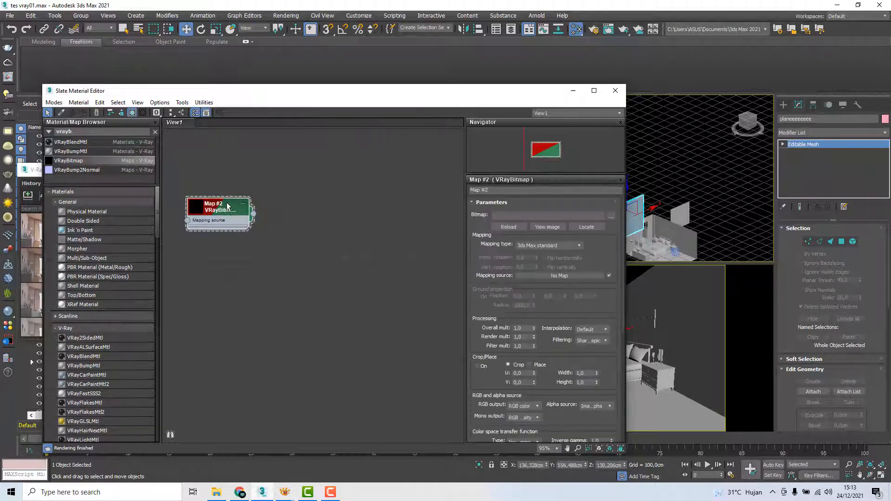
pyautogui.doubleClick(196, 210)
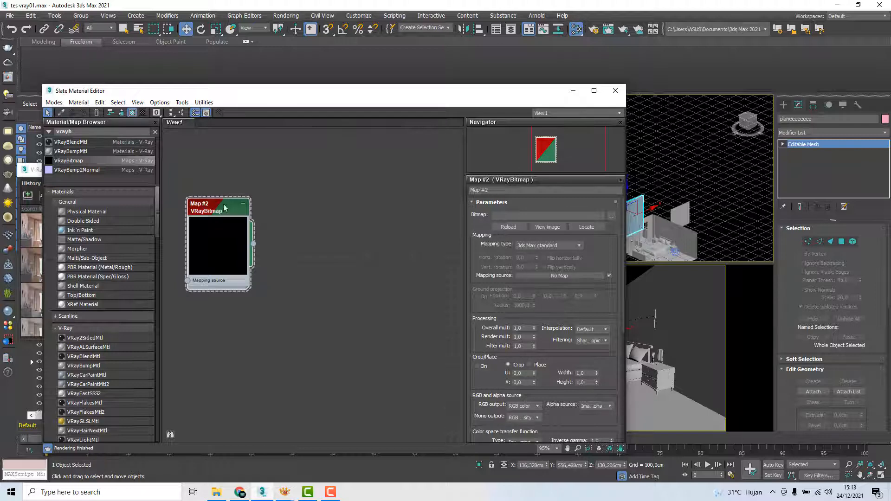
# Load beautiful-forest-background-wallpaper-1680x1050_5.jpg from My Drive into the VRayBitmap, keeping the mapping type at 3ds Max standard
pyautogui.moveTo(285, 491)
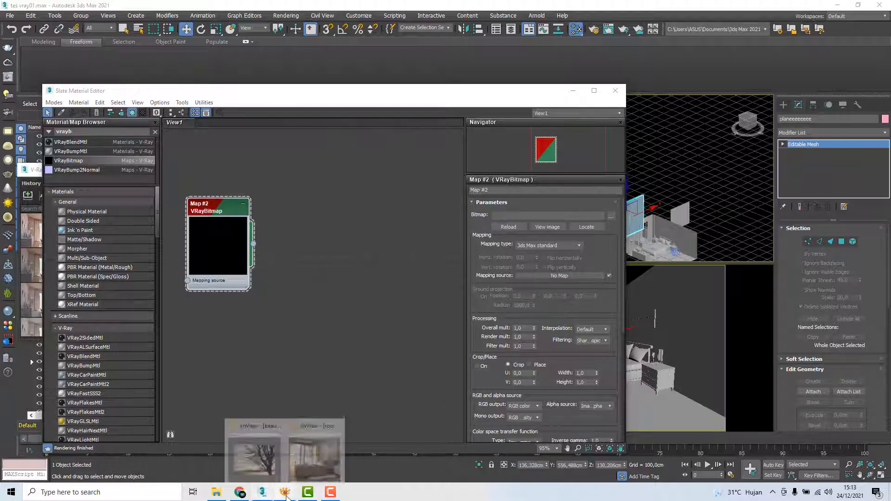
pyautogui.click(310, 455)
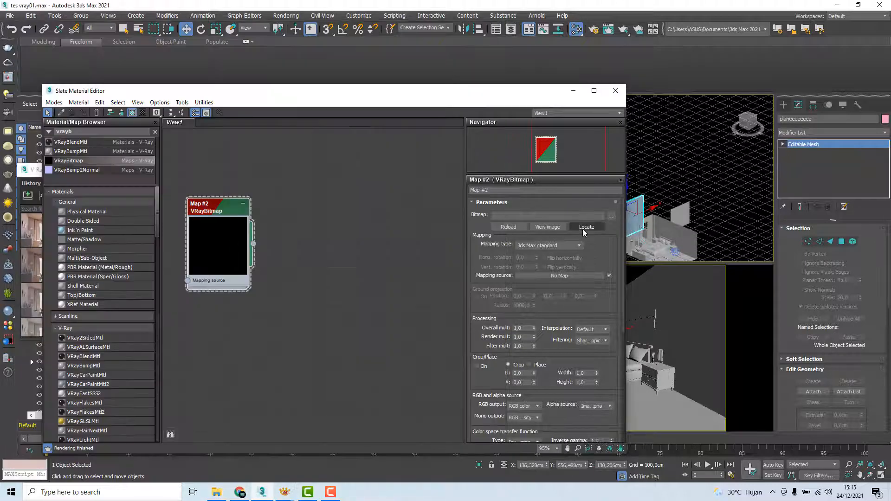
pyautogui.click(611, 216)
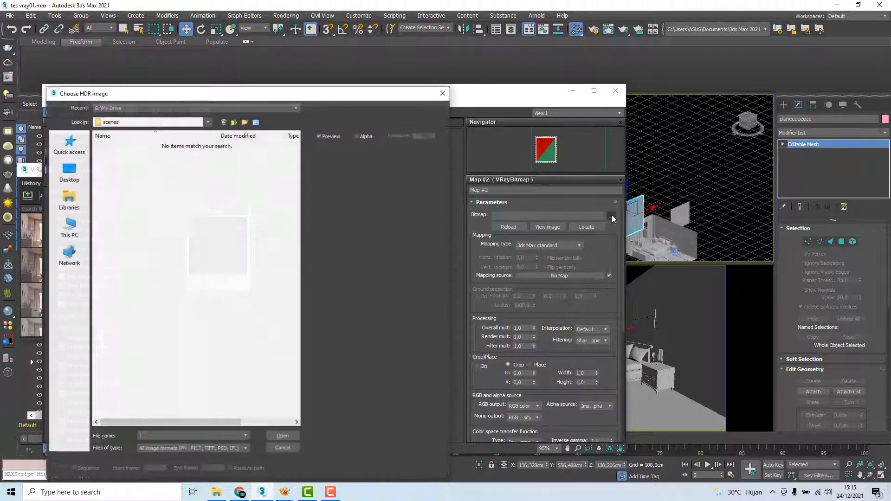
pyautogui.moveTo(196, 98); pyautogui.dragTo(215, 98)
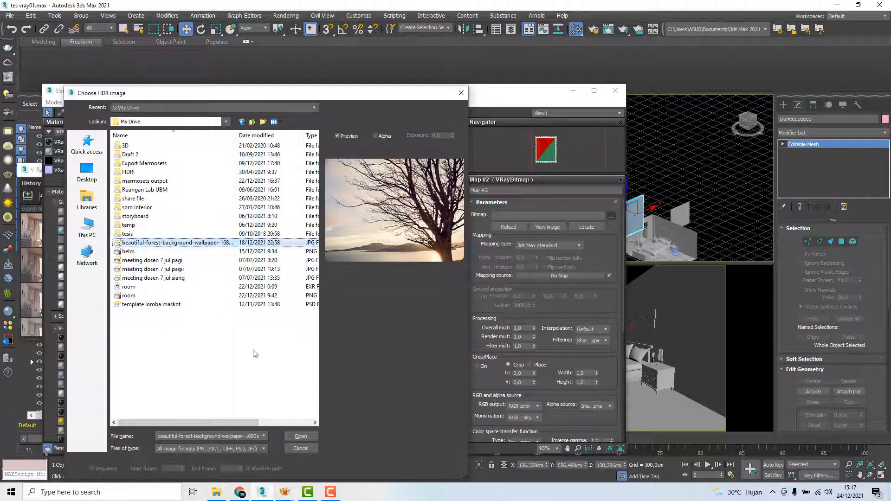
pyautogui.click(300, 436)
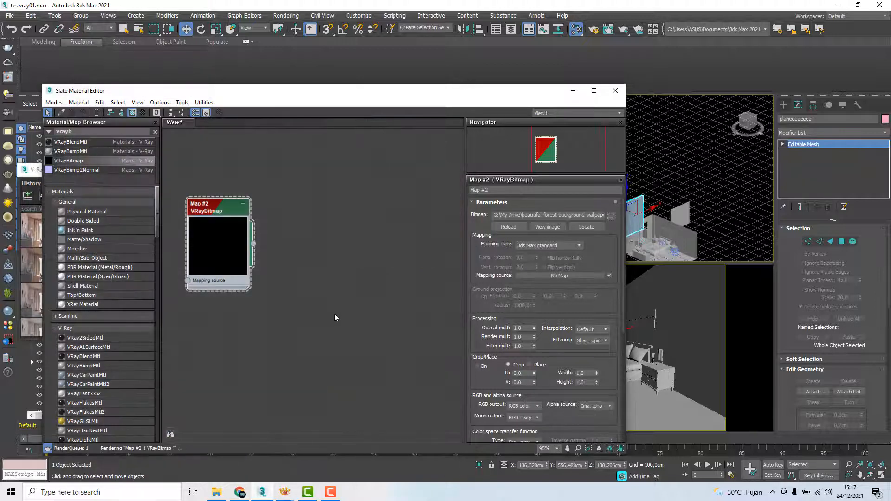
pyautogui.moveTo(212, 216); pyautogui.dragTo(220, 208)
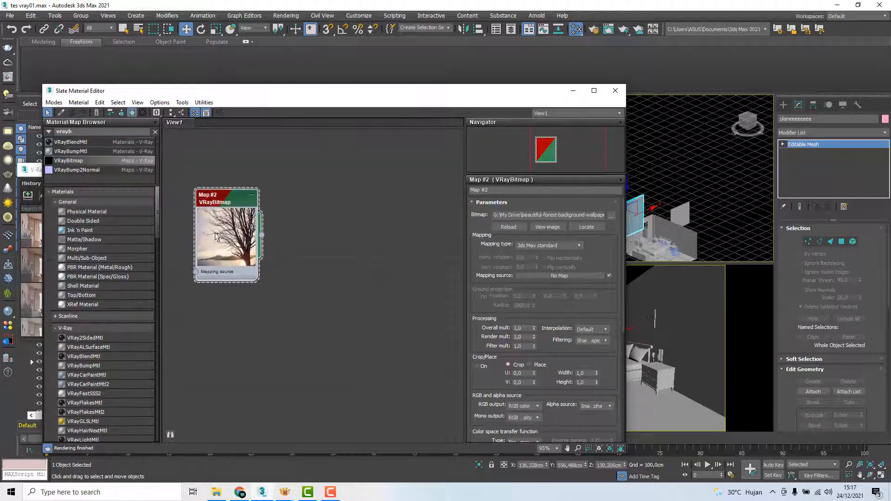
pyautogui.click(550, 251)
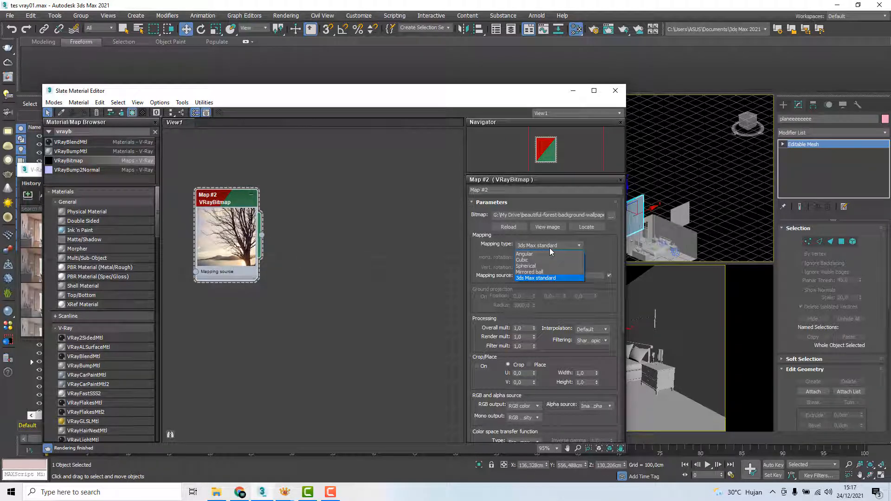
pyautogui.click(549, 248)
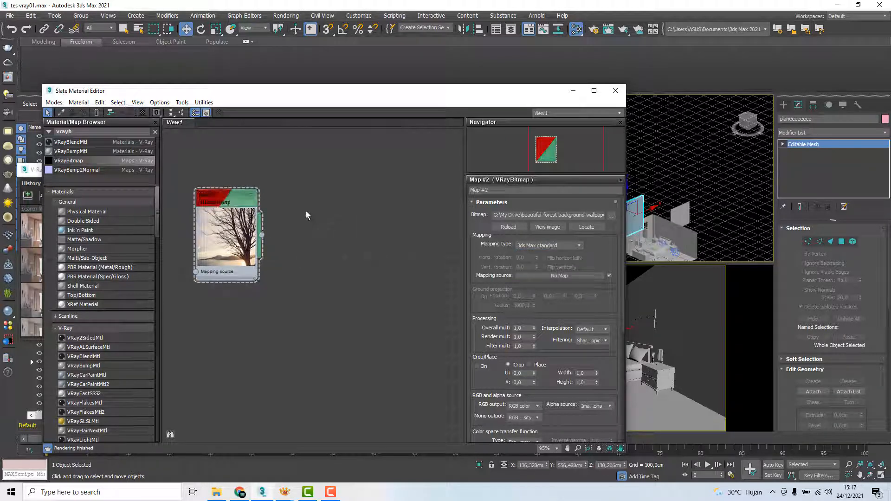
# Add a VRayLightMtl material beside the VRayBitmap node, dismiss the render message and space the two nodes apart
pyautogui.click(84, 132)
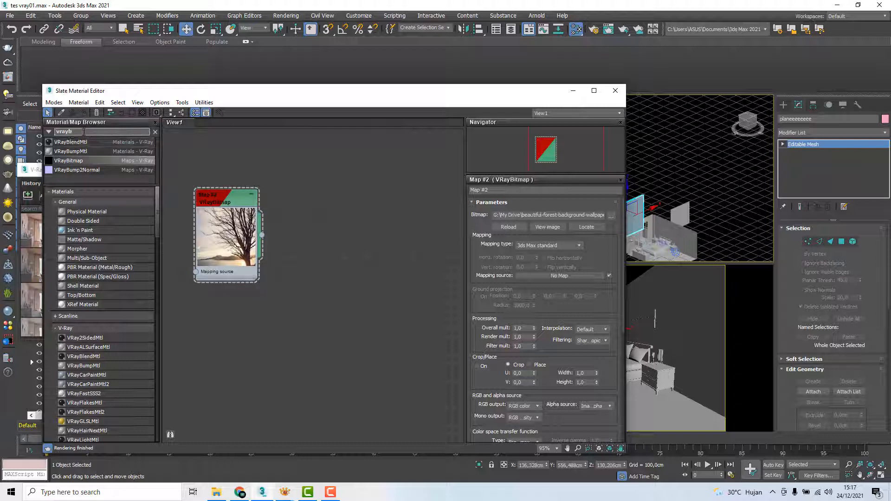
pyautogui.press('BackSpace')
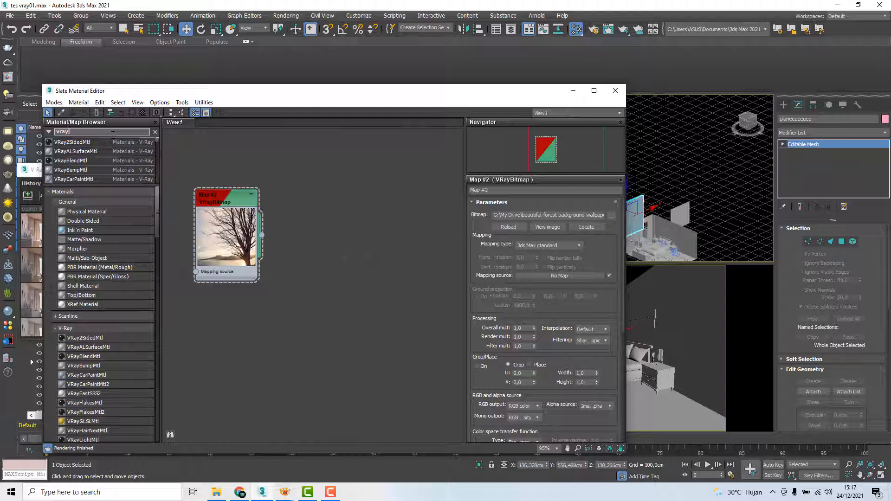
pyautogui.write('l')
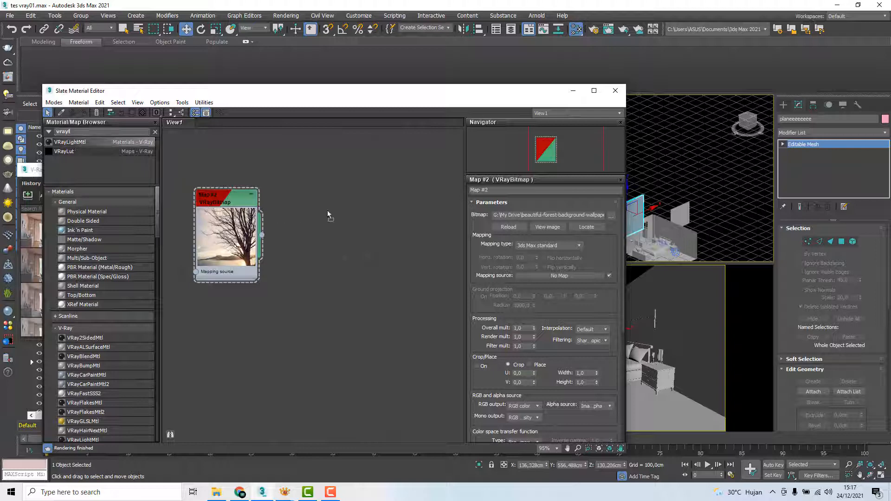
pyautogui.moveTo(327, 213); pyautogui.dragTo(364, 218)
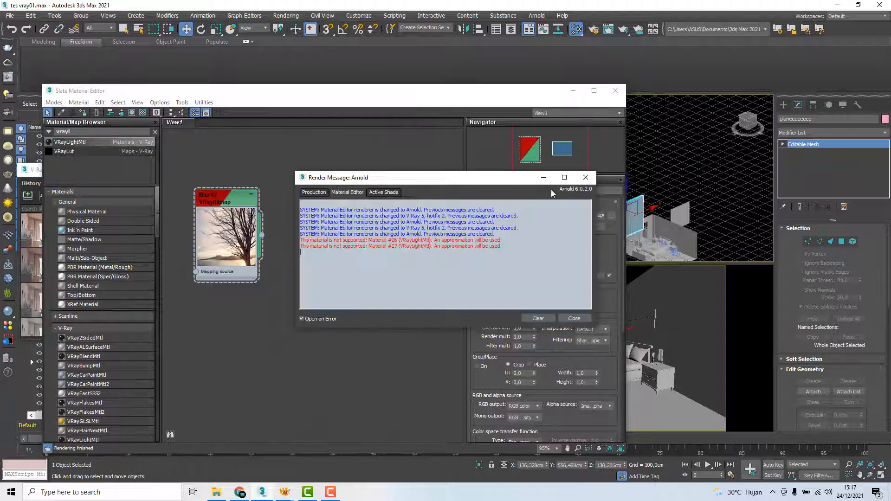
pyautogui.click(586, 177)
pyautogui.moveTo(367, 209); pyautogui.dragTo(376, 200)
pyautogui.moveTo(225, 208); pyautogui.dragTo(216, 208)
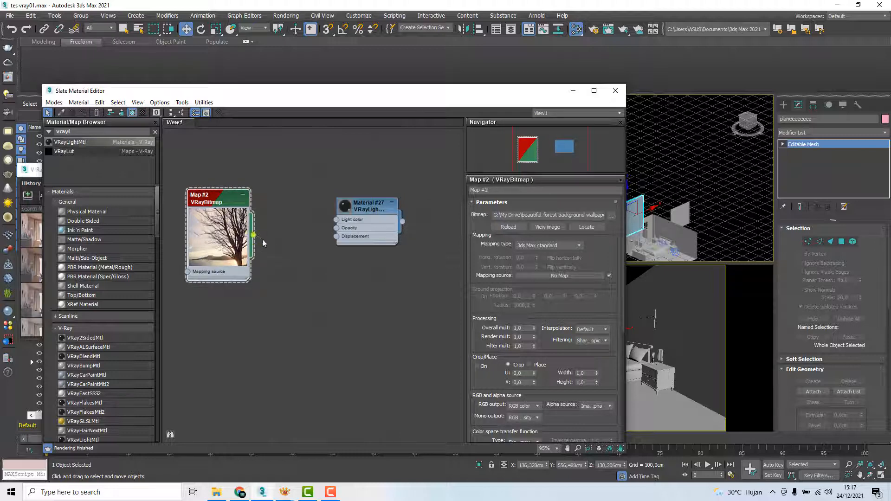
# Connect the VRayBitmap output to the VRayLightMtl's Light color input and show the material's parameters
pyautogui.moveTo(263, 242); pyautogui.dragTo(333, 223)
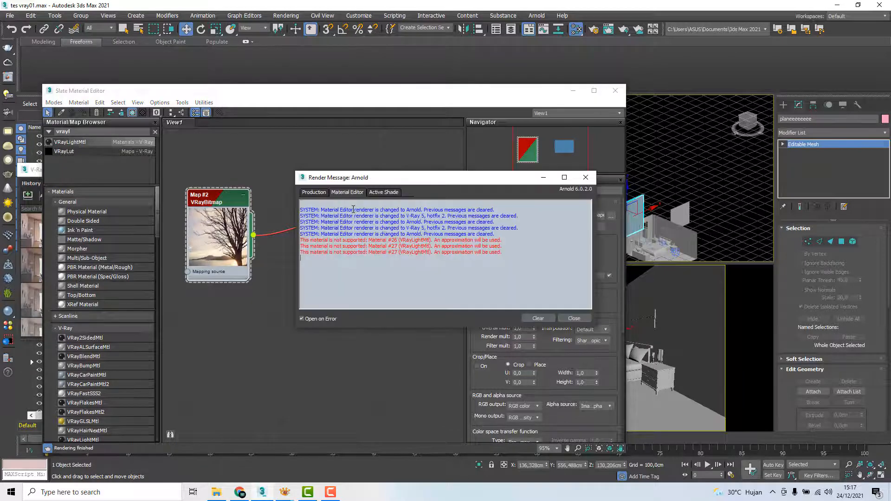
pyautogui.click(584, 177)
pyautogui.doubleClick(366, 214)
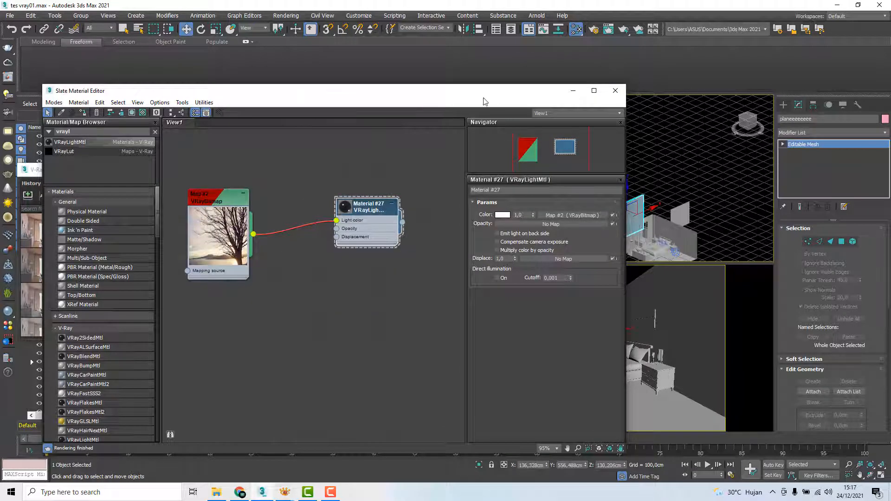
# Assign the VRayLightMtl material to the backdrop plane outside the window
pyautogui.moveTo(483, 101); pyautogui.dragTo(383, 126)
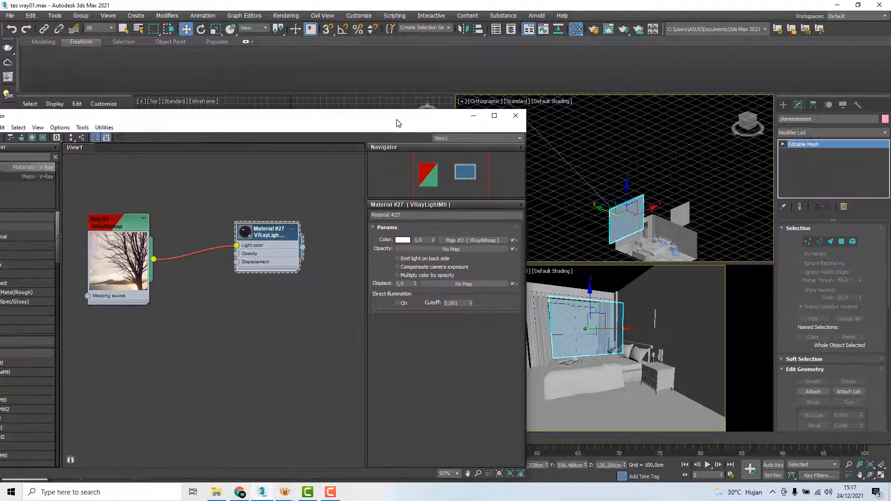
pyautogui.click(609, 203)
pyautogui.rightClick(274, 237)
pyautogui.click(298, 246)
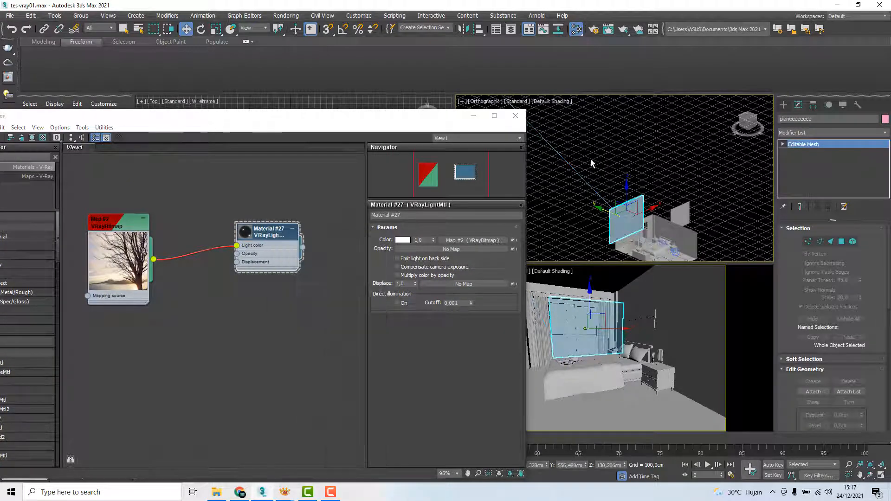
pyautogui.rightClick(273, 234)
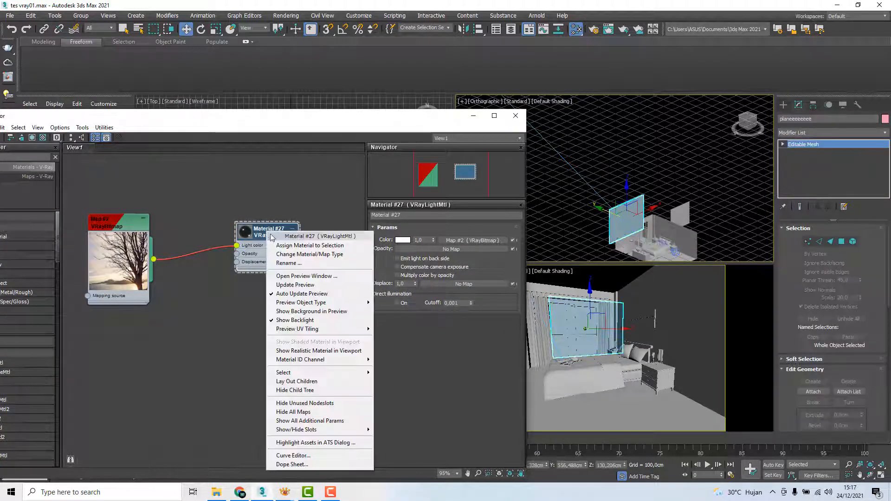
pyautogui.click(289, 246)
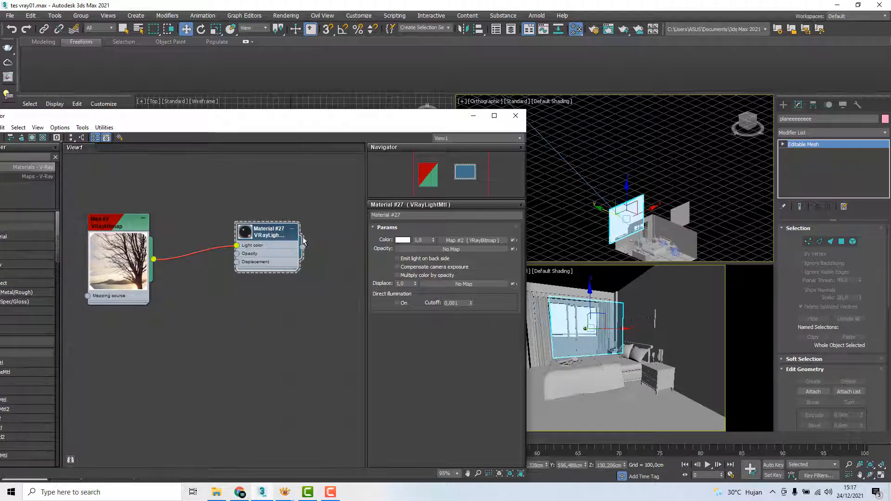
# Start an interactive render in the V-Ray Frame Buffer to check the backdrop's light material through the window
pyautogui.scroll(4, 624, 178)
pyautogui.moveTo(624, 177); pyautogui.dragTo(609, 135, button='middle')
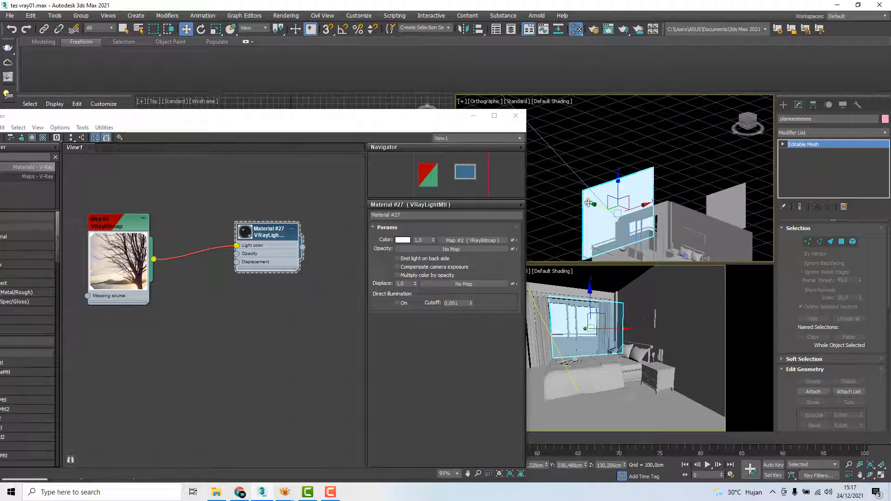
pyautogui.keyDown('alt'); pyautogui.moveTo(597, 182); pyautogui.dragTo(588, 157, button='middle'); pyautogui.keyUp('alt')
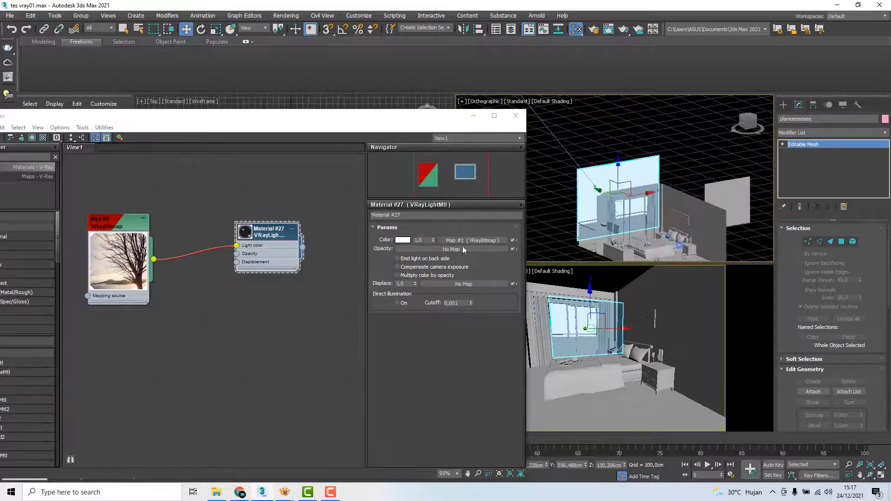
pyautogui.click(545, 237)
pyautogui.moveTo(399, 126); pyautogui.dragTo(408, 217)
pyautogui.click(337, 174)
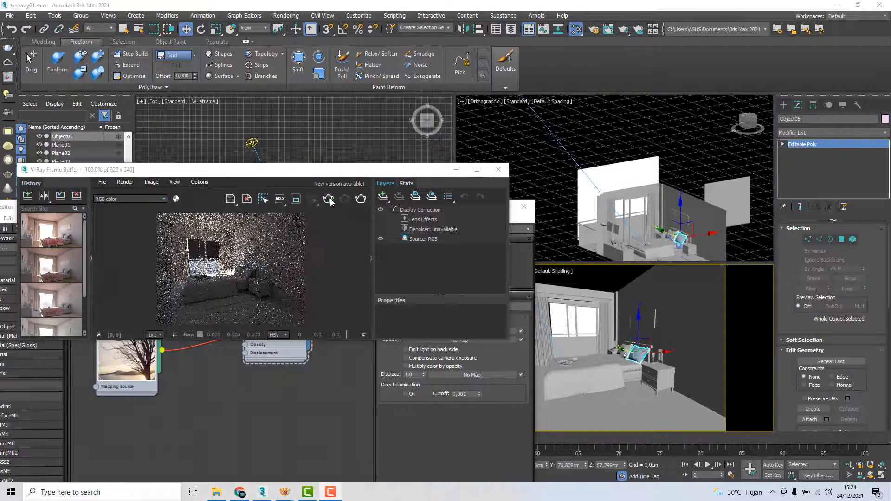
pyautogui.click(330, 200)
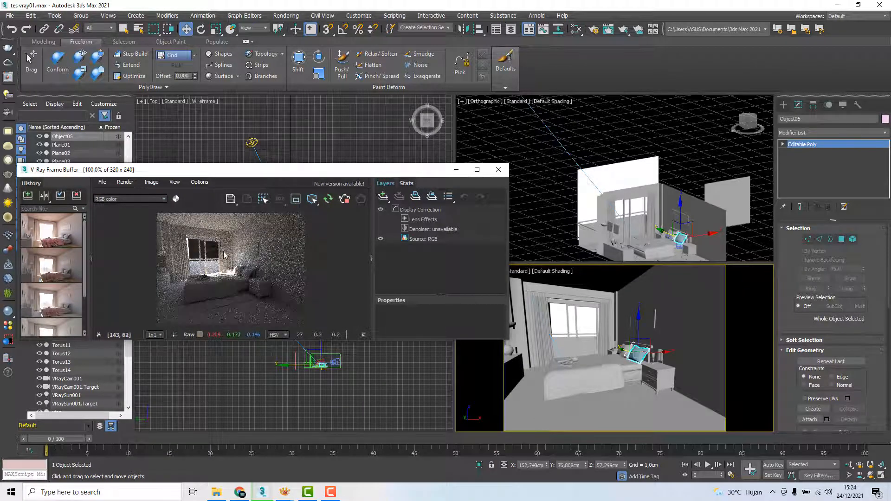
# Examine the backdrop through the window in the interactive render and compare it with the reference image room.png
pyautogui.scroll(2, 195, 256)
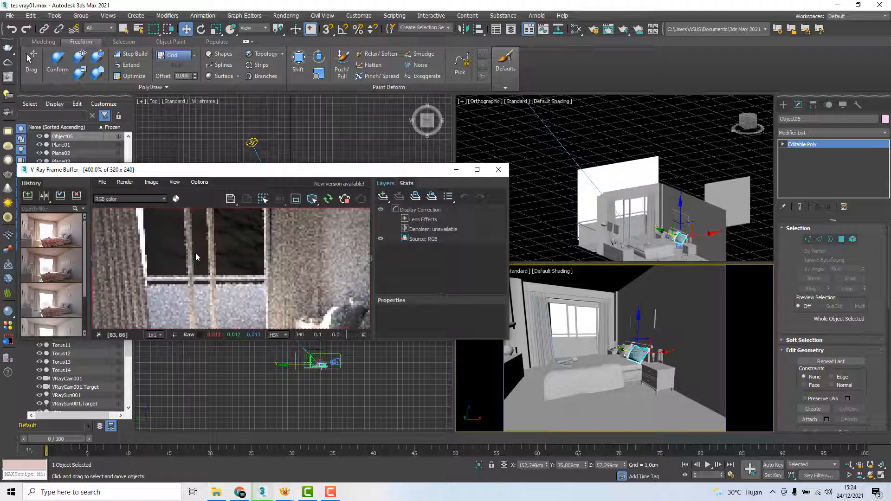
pyautogui.moveTo(223, 242); pyautogui.dragTo(239, 252, button='middle')
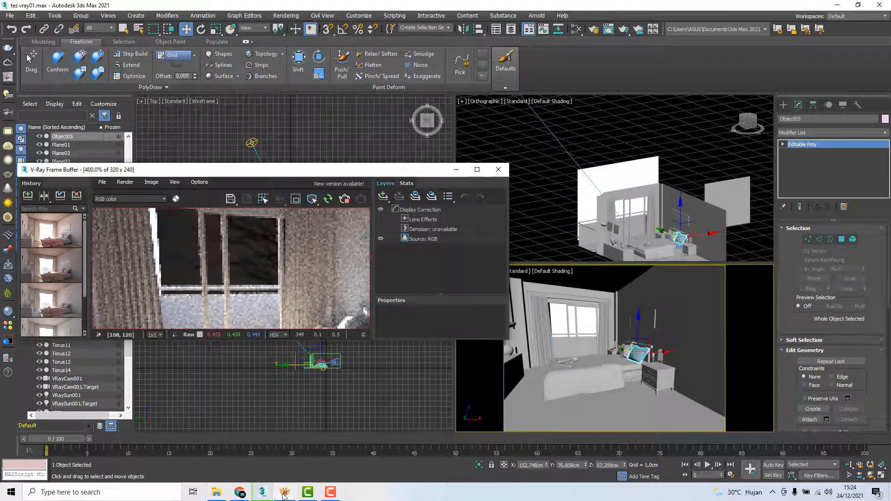
pyautogui.moveTo(284, 495)
pyautogui.click(315, 461)
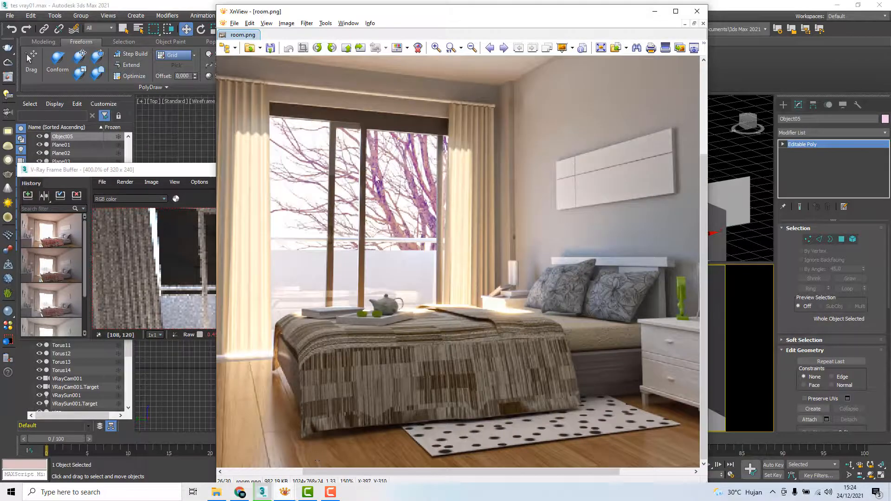
pyautogui.click(655, 11)
pyautogui.moveTo(285, 493)
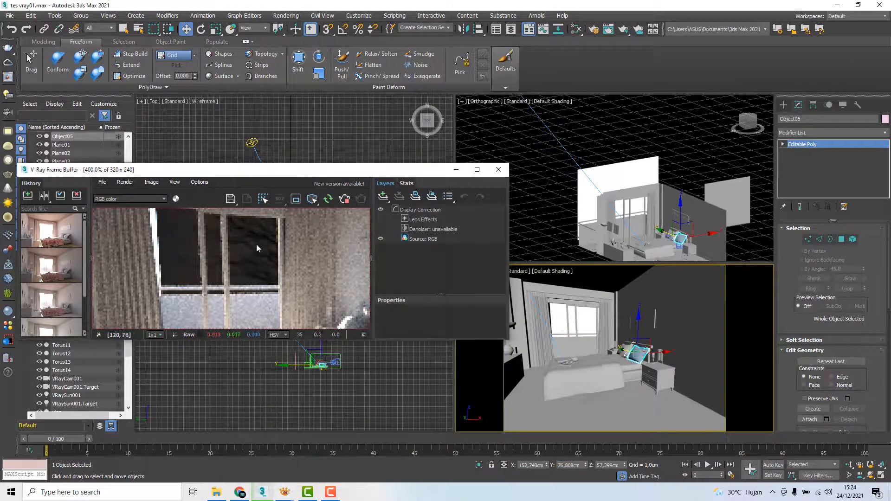
pyautogui.scroll(-2, 258, 242)
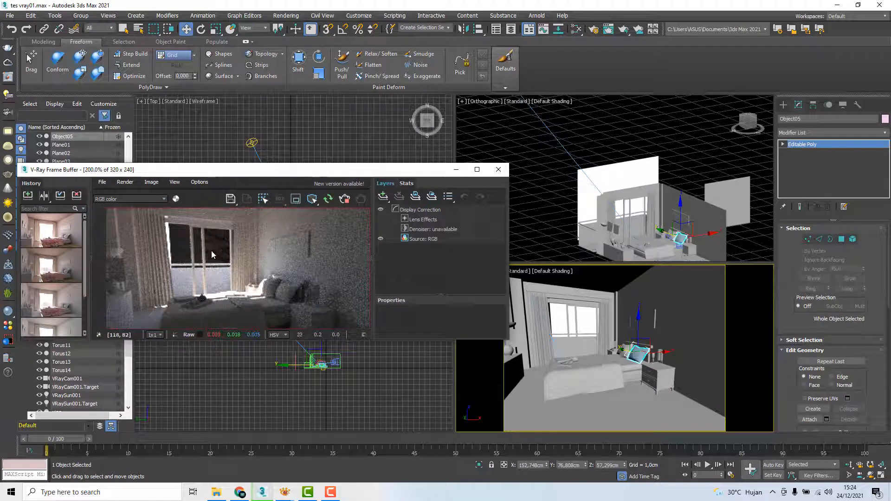
pyautogui.scroll(1, 211, 254)
pyautogui.scroll(-1, 209, 253)
pyautogui.scroll(1, 206, 248)
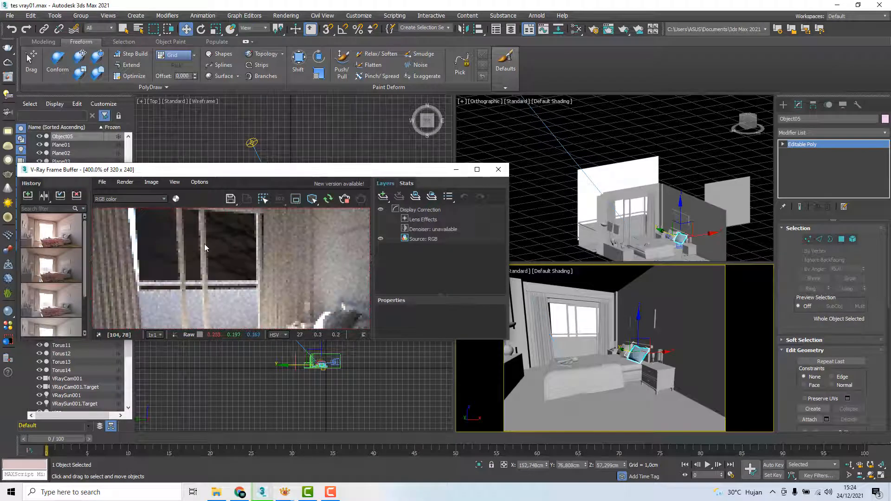
pyautogui.scroll(-1, 205, 249)
pyautogui.scroll(1, 199, 231)
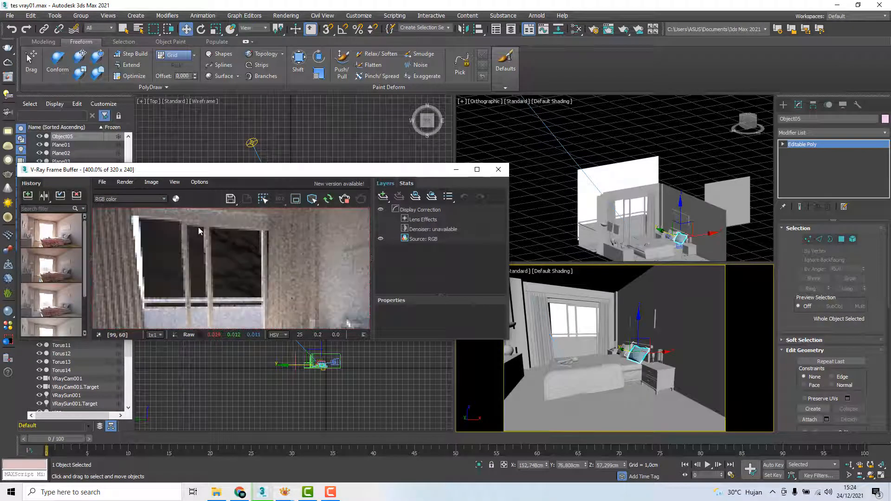
# Restart the interactive render and reopen the Slate Material Editor beside the frame buffer with the VRayLightMtl parameters in view
pyautogui.click(345, 200)
pyautogui.press('m')
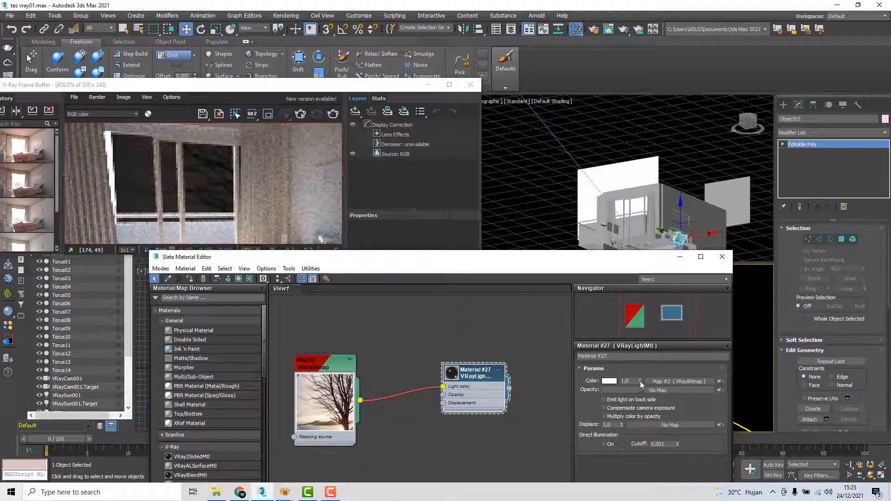
pyautogui.click(297, 92)
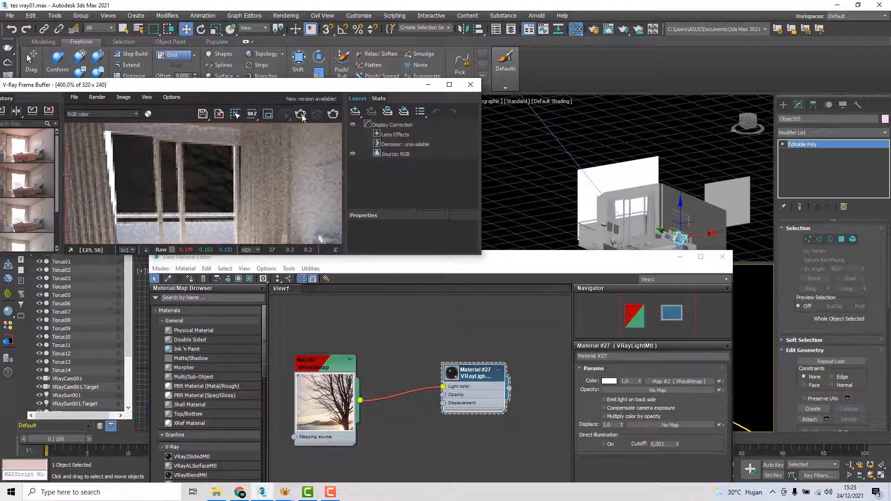
pyautogui.click(301, 114)
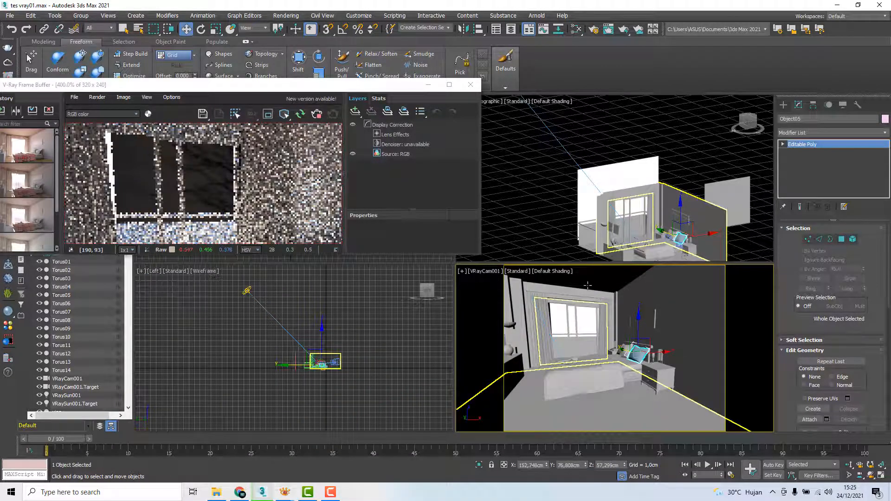
pyautogui.click(587, 285)
pyautogui.press('m')
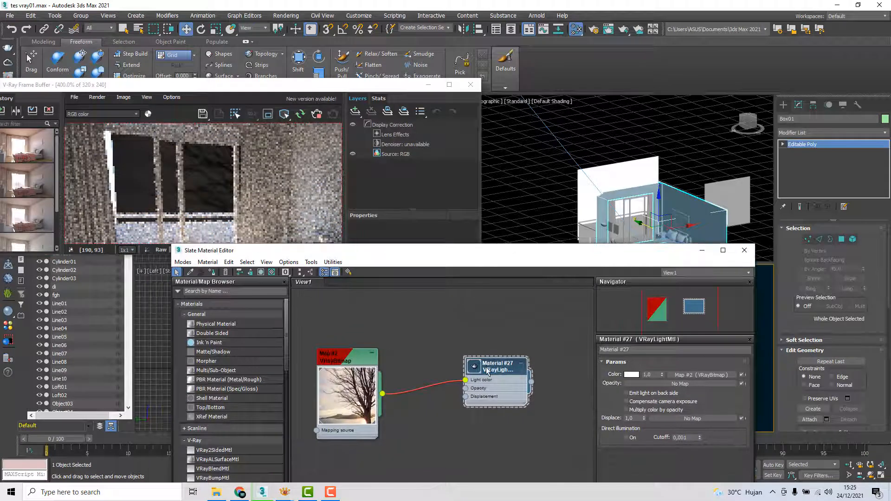
pyautogui.moveTo(538, 256); pyautogui.dragTo(556, 264)
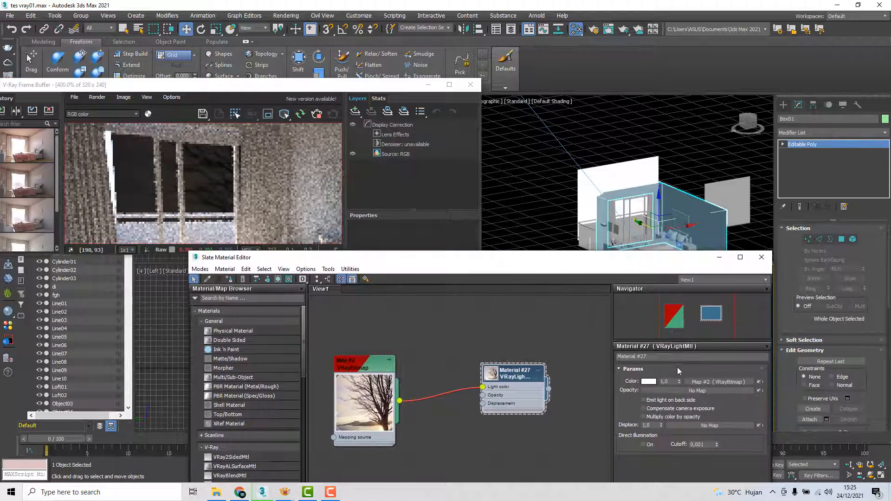
# Raise the VRayLightMtl's color multiplier in stages through 13.1, 25.1 and 42.4 to 50.2, checking the backdrop in the interactive render
pyautogui.moveTo(680, 381); pyautogui.dragTo(677, 325)
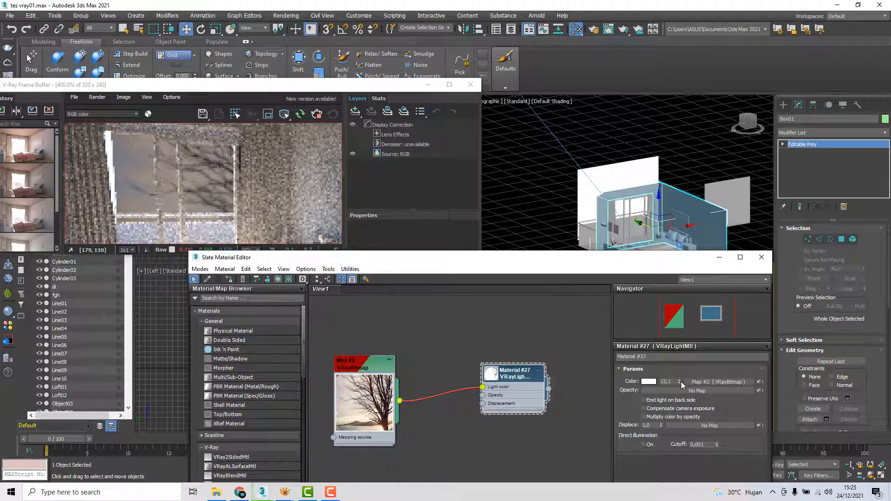
pyautogui.moveTo(681, 382); pyautogui.dragTo(682, 326)
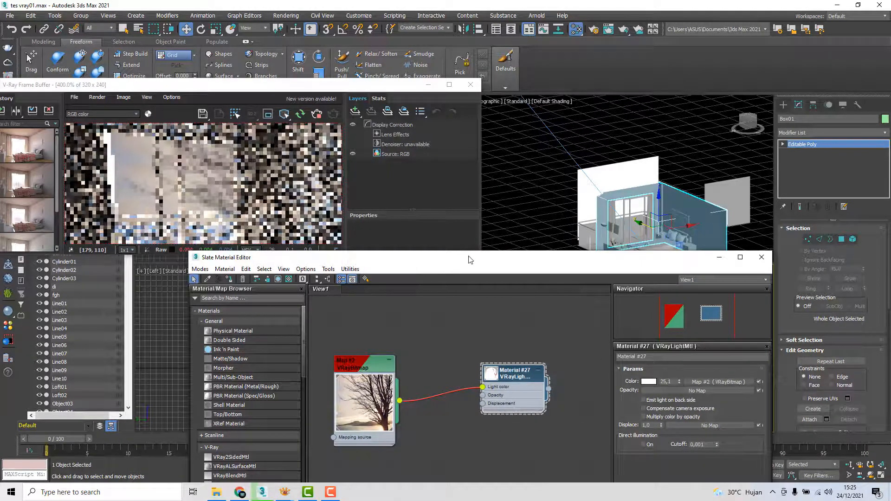
pyautogui.moveTo(681, 383); pyautogui.dragTo(678, 302)
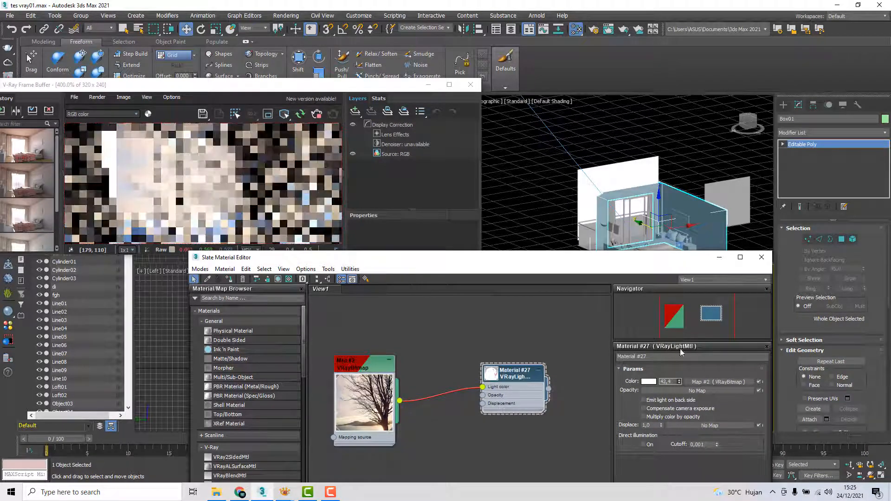
pyautogui.scroll(-1, 206, 184)
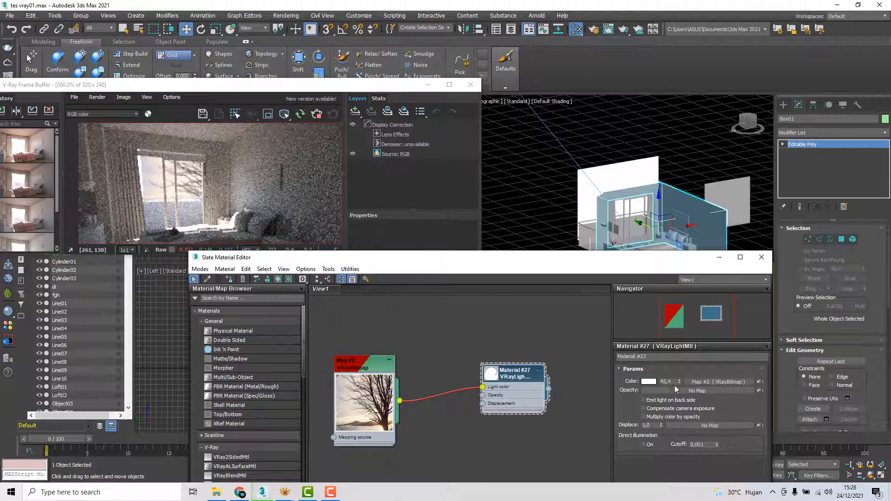
pyautogui.moveTo(679, 381); pyautogui.dragTo(678, 351)
# Try direct illumination on the VRayLightMtl, turn it off again, and set the material's color multiplier to 50
pyautogui.click(644, 444)
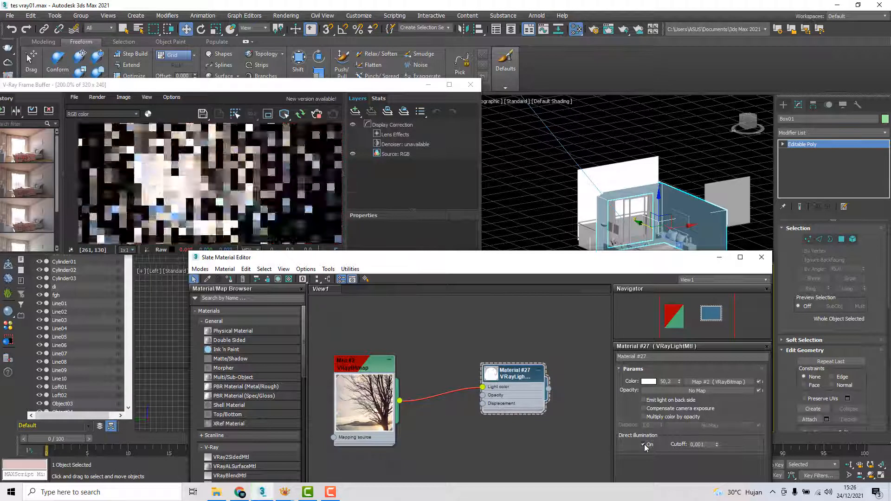
pyautogui.click(645, 444)
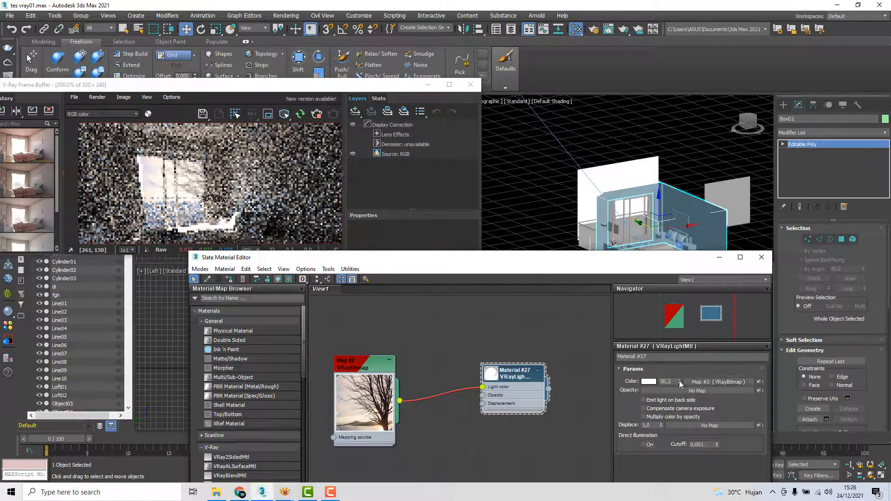
pyautogui.moveTo(678, 380)
pyautogui.mouseDown()
pyautogui.moveTo(680, 372)
pyautogui.moveTo(685, 391)
pyautogui.mouseUp()
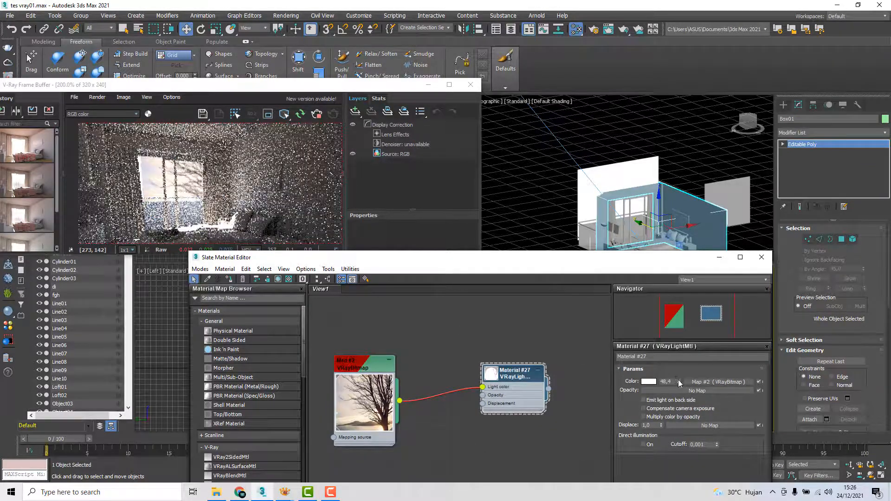
pyautogui.moveTo(674, 380); pyautogui.dragTo(649, 383)
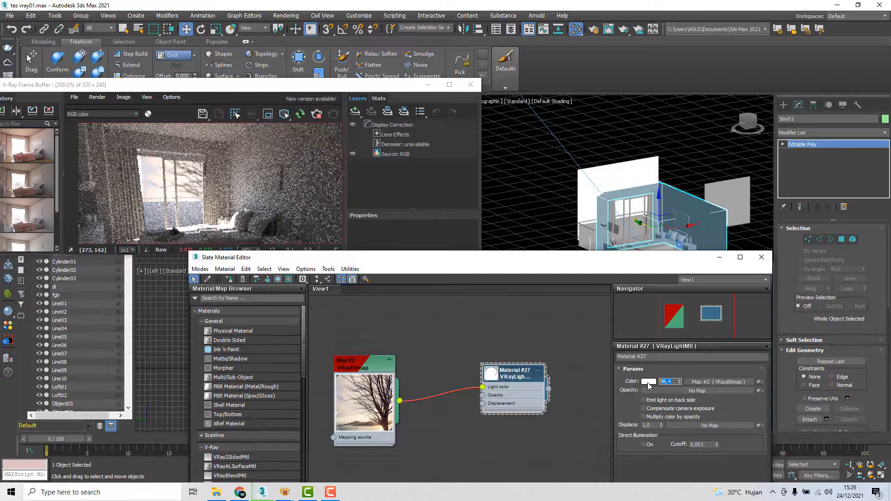
pyautogui.press('Return')
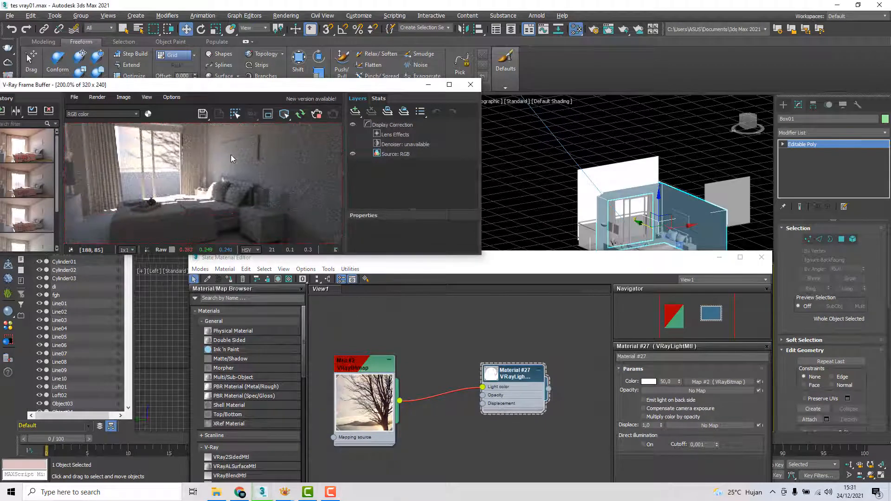
# Check the whole bedroom in the render, stop the interactive render, and close the render message and Slate Material Editor
pyautogui.scroll(-1, 229, 157)
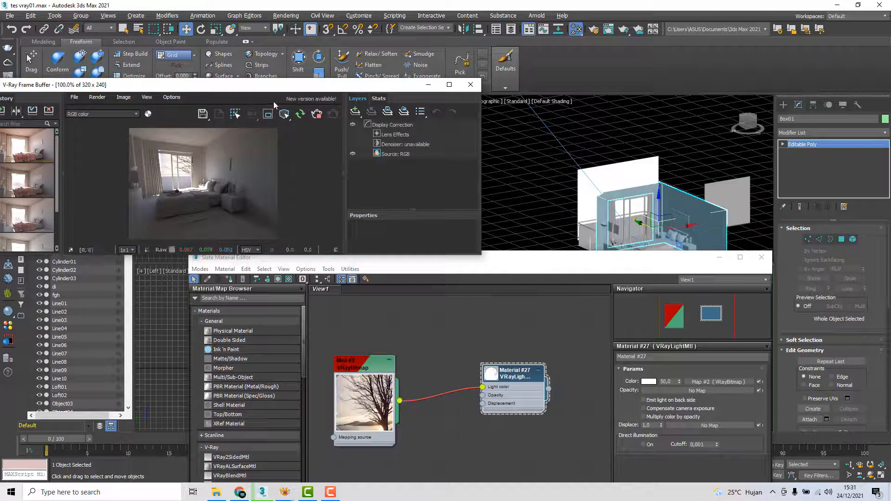
pyautogui.click(317, 116)
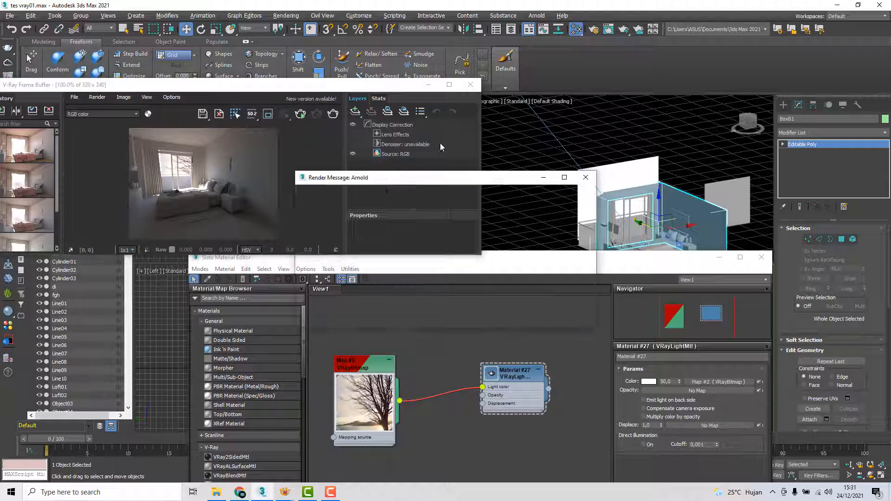
pyautogui.click(586, 177)
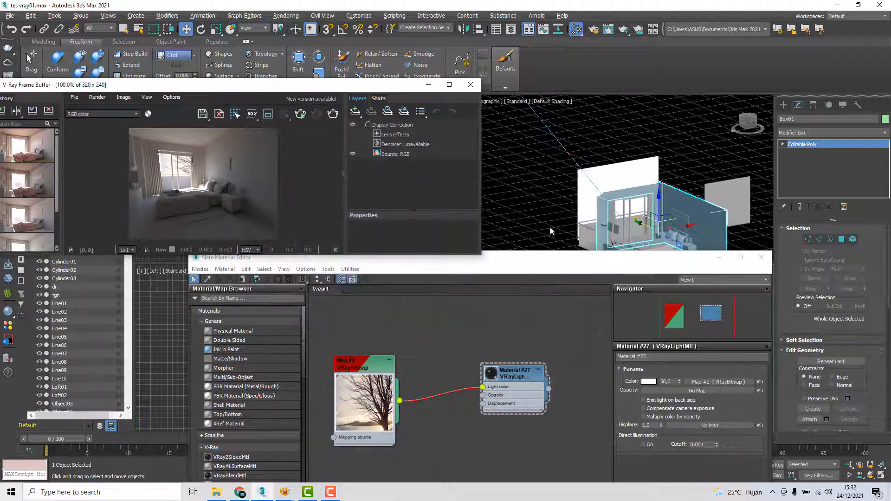
pyautogui.click(761, 258)
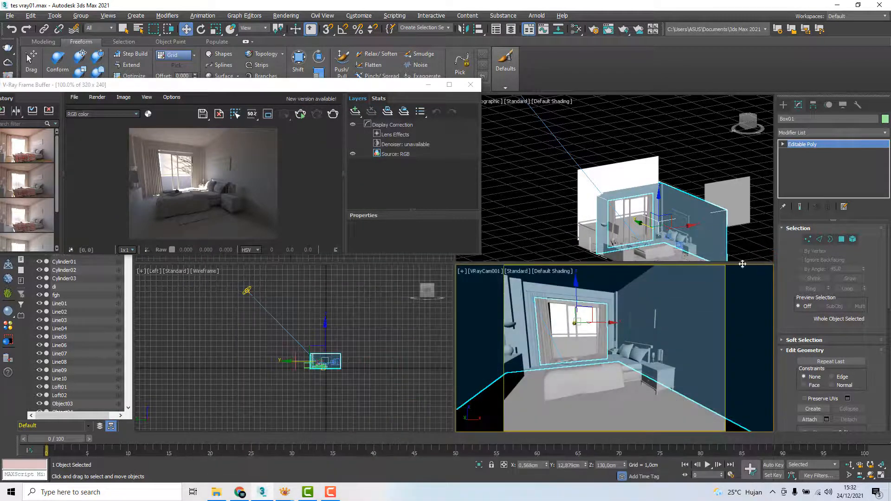
# Move the frame buffer clear of the Top viewport and draw a plane VRayLight there spanning the bedroom's interior
pyautogui.moveTo(319, 89); pyautogui.dragTo(253, 288)
pyautogui.moveTo(298, 230); pyautogui.dragTo(306, 178, button='middle')
pyautogui.scroll(4, 307, 178)
pyautogui.scroll(-1, 306, 177)
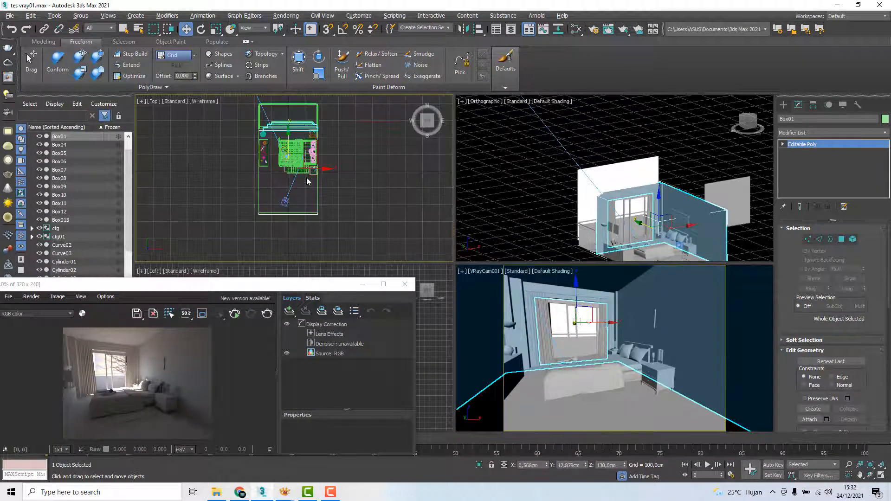
pyautogui.scroll(-2, 306, 177)
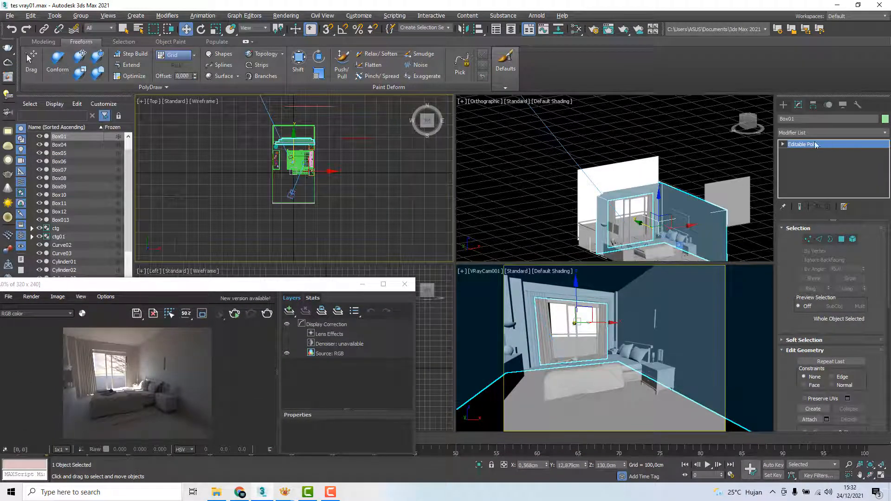
pyautogui.click(784, 105)
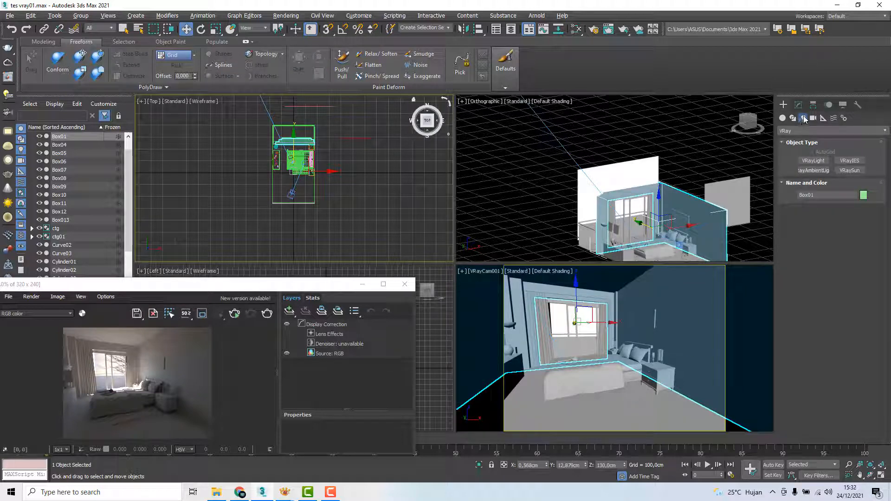
pyautogui.click(816, 162)
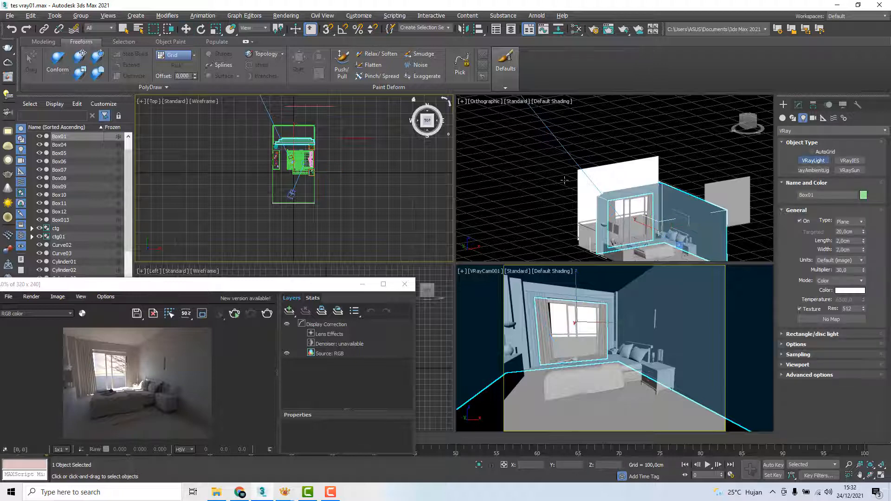
pyautogui.scroll(3, 292, 162)
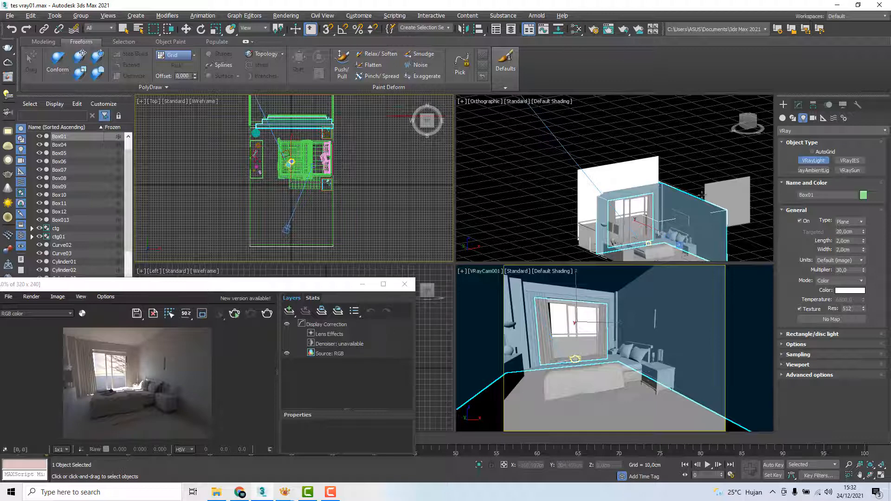
pyautogui.click(861, 223)
pyautogui.click(862, 223)
pyautogui.moveTo(254, 131); pyautogui.dragTo(331, 245)
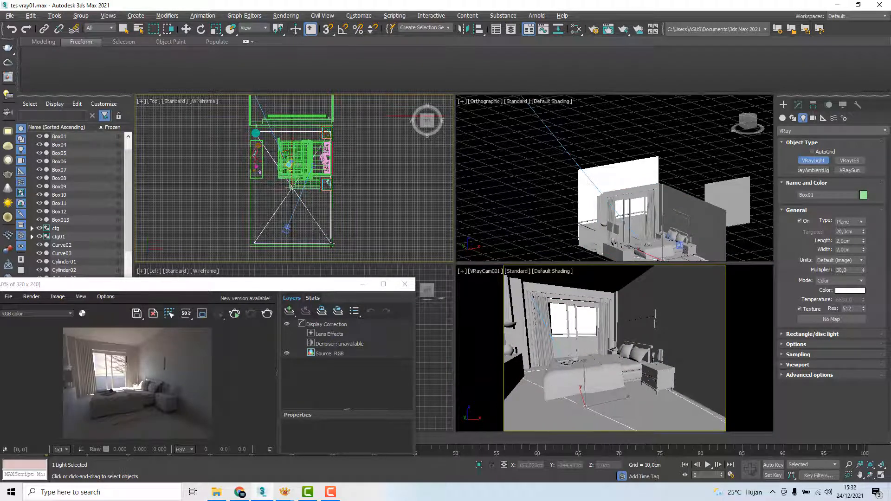
pyautogui.rightClick(366, 212)
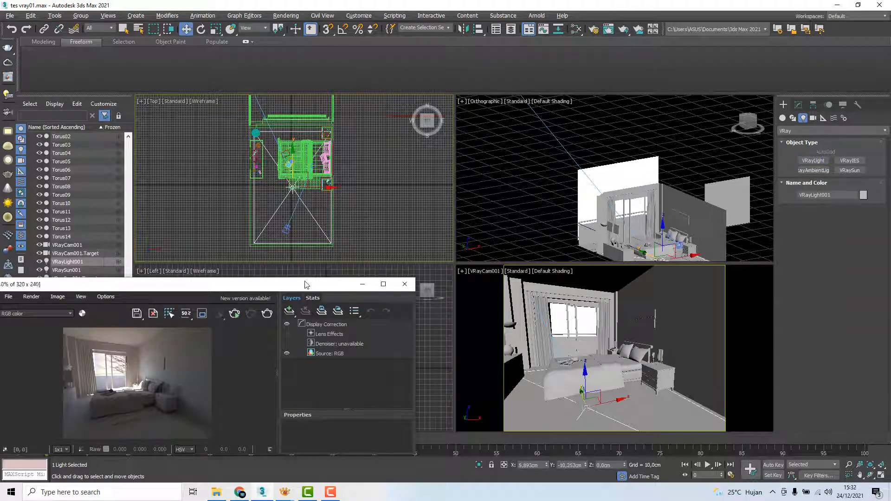
# Clear the frame buffer from the Left viewport and raise the plane light to about 252 cm, near the room's ceiling
pyautogui.moveTo(308, 284); pyautogui.dragTo(239, 300)
pyautogui.scroll(-5, 394, 343)
pyautogui.scroll(6, 373, 357)
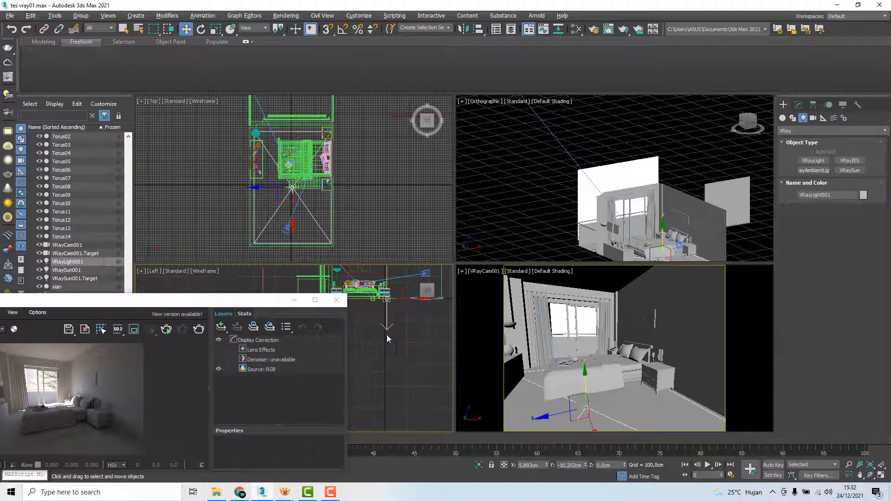
pyautogui.moveTo(387, 335); pyautogui.dragTo(411, 376, button='middle')
pyautogui.moveTo(281, 301); pyautogui.dragTo(197, 298)
pyautogui.moveTo(413, 345); pyautogui.dragTo(378, 355, button='middle')
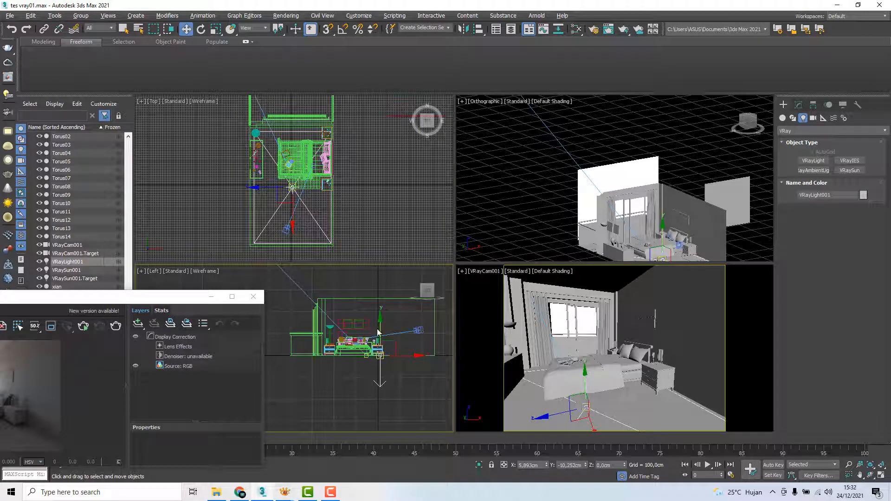
pyautogui.moveTo(381, 324); pyautogui.dragTo(380, 270)
pyautogui.scroll(4, 380, 288)
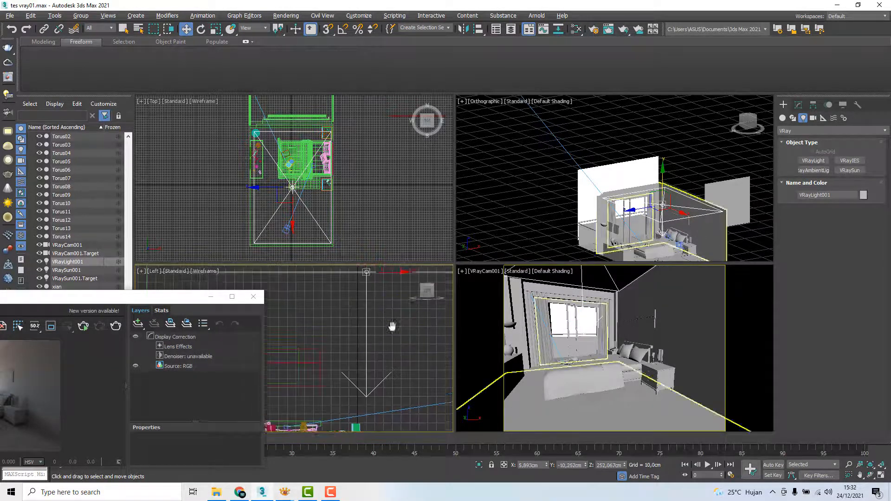
# Raise the plane light slightly in the Left viewport to about 253 cm, just below the bedroom ceiling
pyautogui.scroll(2, 381, 308)
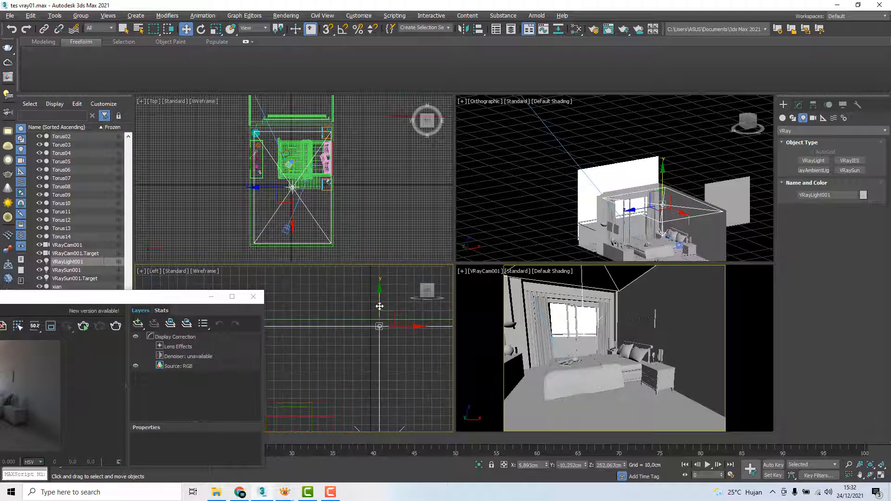
pyautogui.moveTo(379, 304); pyautogui.dragTo(380, 309)
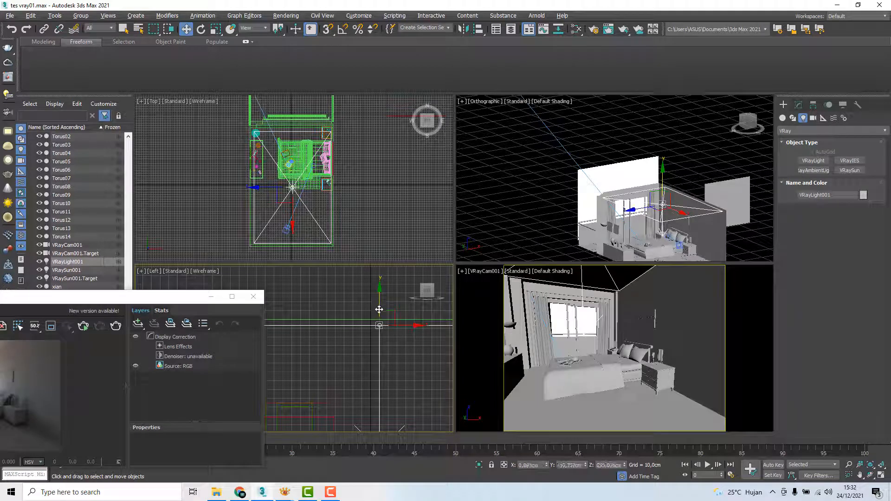
pyautogui.keyDown('alt'); pyautogui.moveTo(637, 190); pyautogui.dragTo(617, 186, button='middle'); pyautogui.keyUp('alt')
# Run an interactive render to check the ceiling light, stop it, and move the frame buffer clear of the viewports
pyautogui.moveTo(126, 293); pyautogui.dragTo(309, 190)
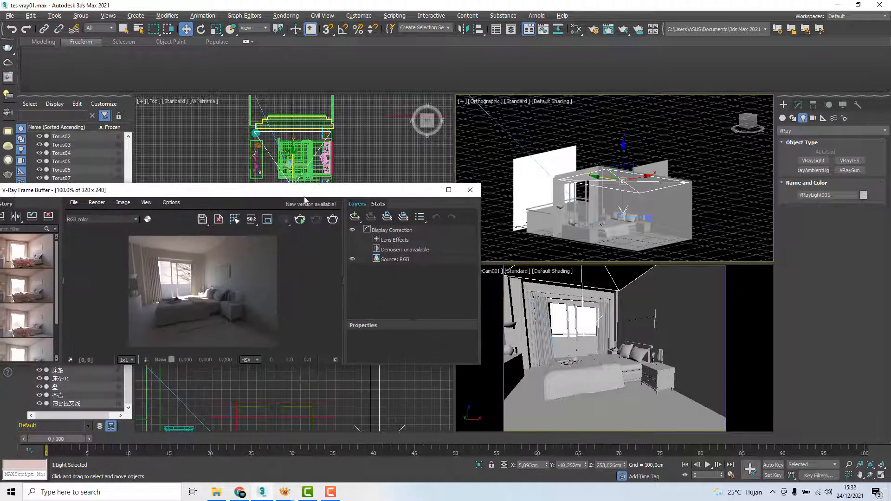
pyautogui.click(300, 219)
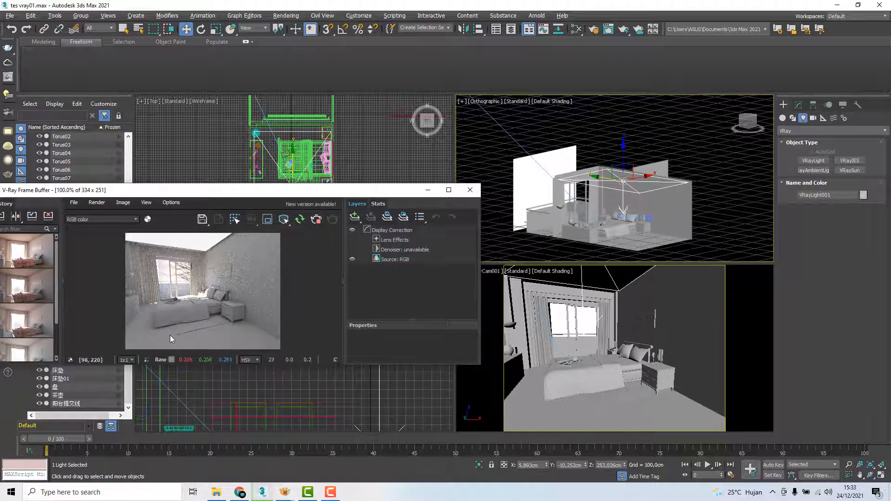
pyautogui.scroll(-2, 224, 272)
pyautogui.click(320, 222)
pyautogui.moveTo(344, 195); pyautogui.dragTo(320, 227)
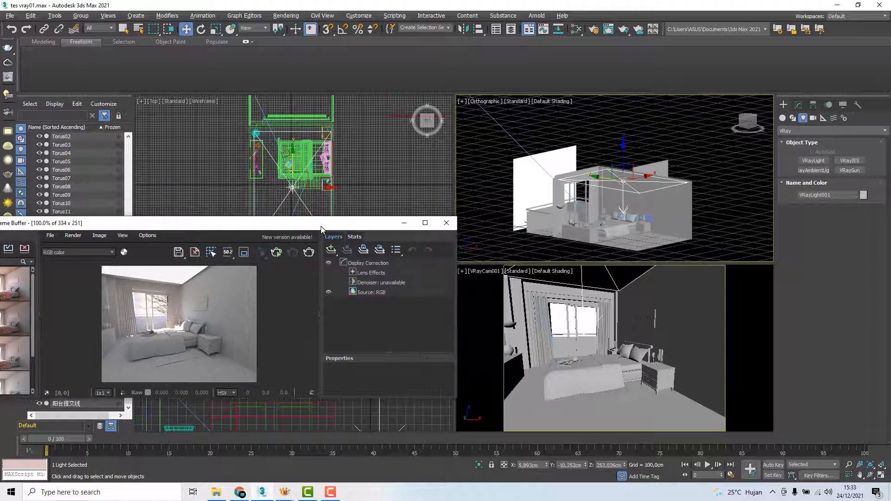
# Make the ceiling plane light invisible in its options and restart the interactive render
pyautogui.click(610, 146)
pyautogui.click(623, 182)
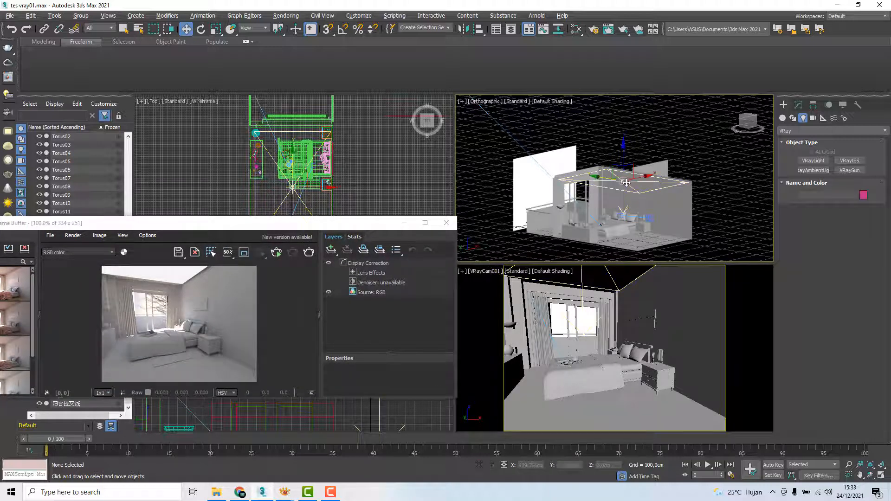
pyautogui.click(798, 105)
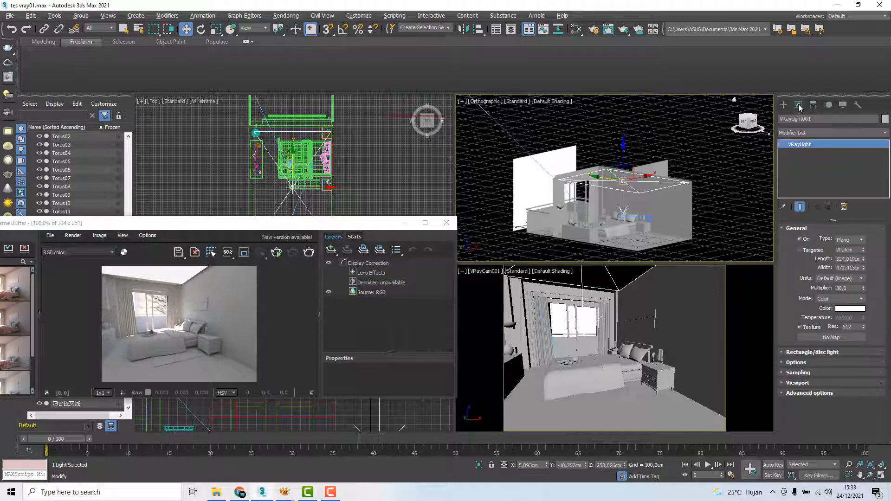
pyautogui.click(787, 364)
pyautogui.scroll(-2, 785, 357)
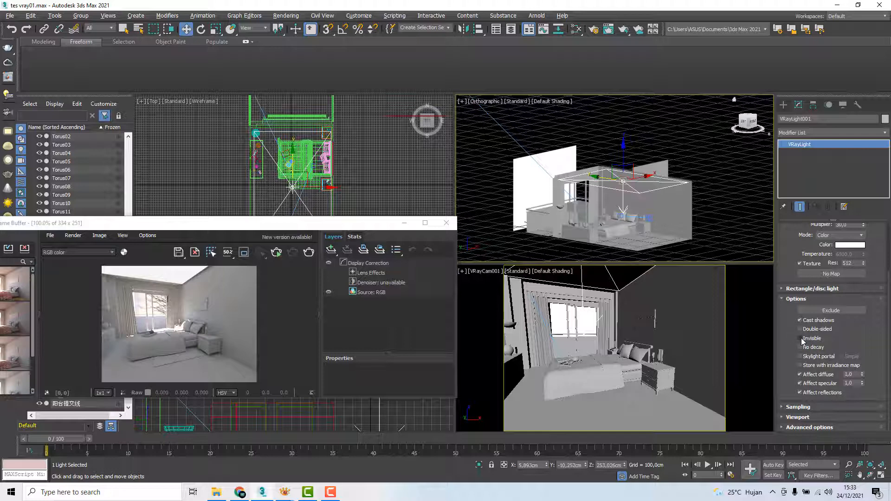
pyautogui.click(800, 339)
pyautogui.click(277, 253)
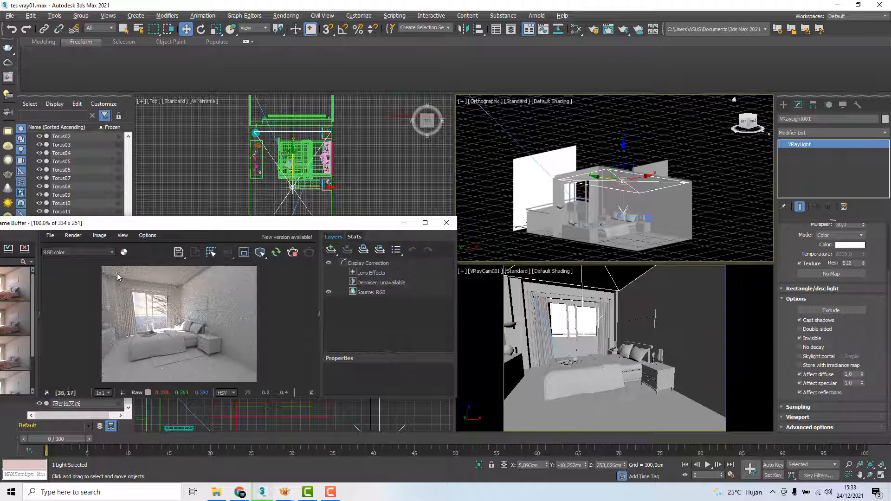
# Set the ceiling plane light's multiplier to 15
pyautogui.click(393, 178)
pyautogui.click(622, 182)
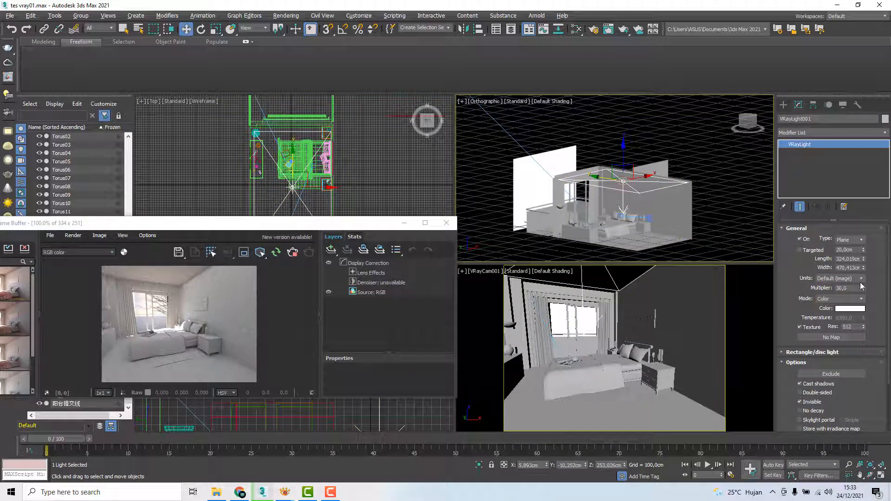
pyautogui.moveTo(863, 287); pyautogui.dragTo(859, 289)
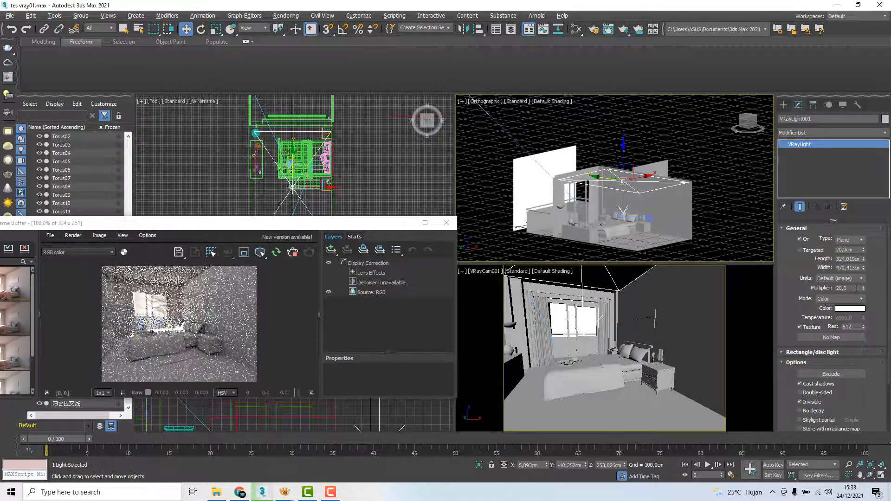
pyautogui.doubleClick(838, 288)
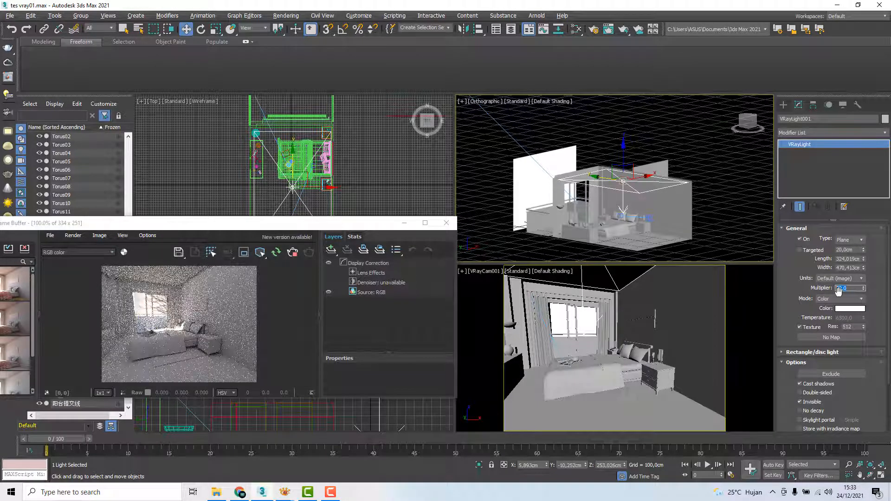
pyautogui.write('15')
pyautogui.press('Return')
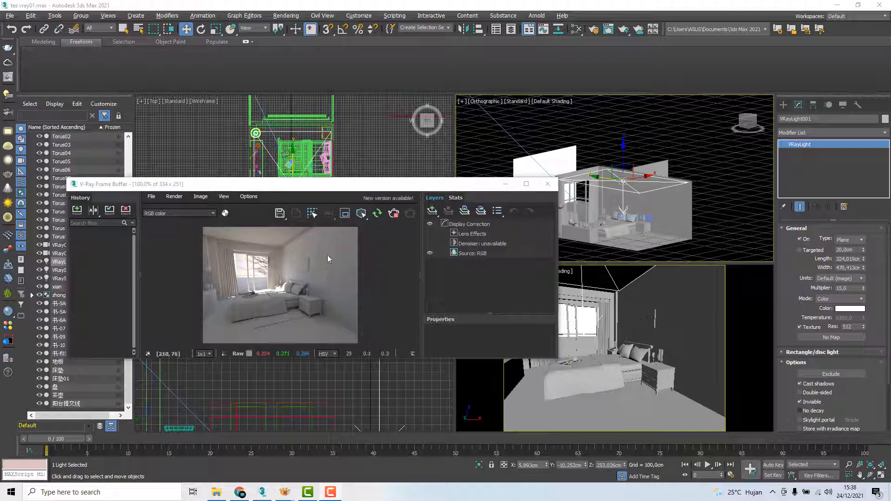
# Examine the bedroom walls in the render up close and save the image to the frame buffer history
pyautogui.scroll(3, 350, 251)
pyautogui.scroll(-3, 350, 252)
pyautogui.scroll(3, 350, 251)
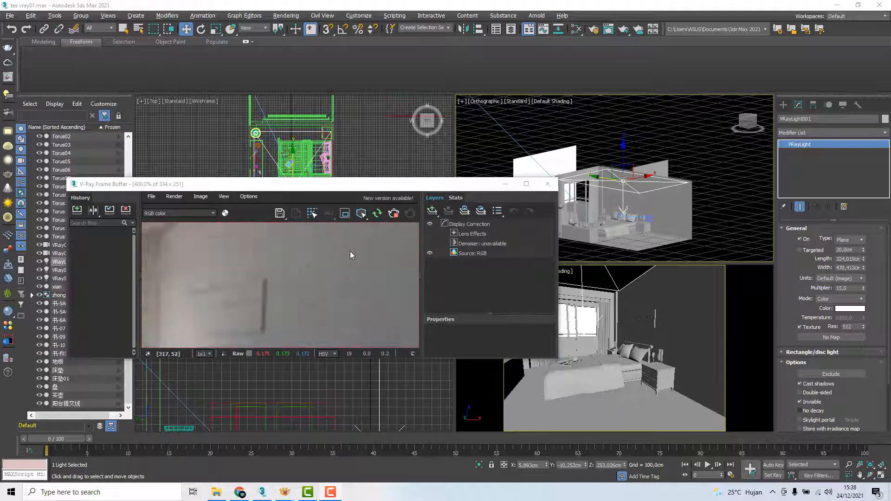
pyautogui.scroll(-1, 259, 290)
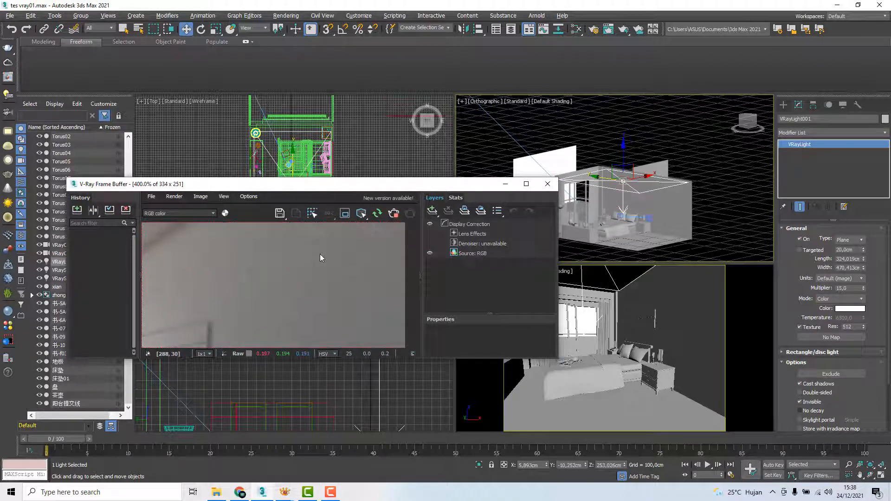
pyautogui.scroll(-4, 319, 254)
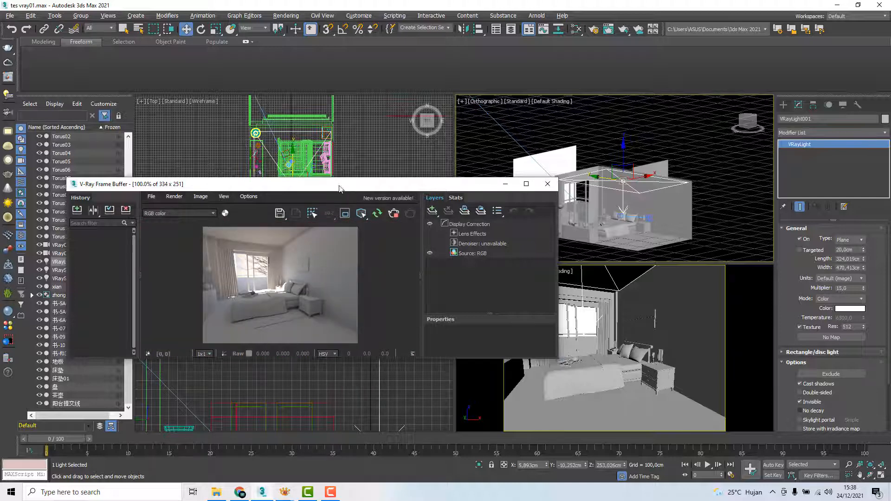
pyautogui.moveTo(339, 187); pyautogui.dragTo(369, 179)
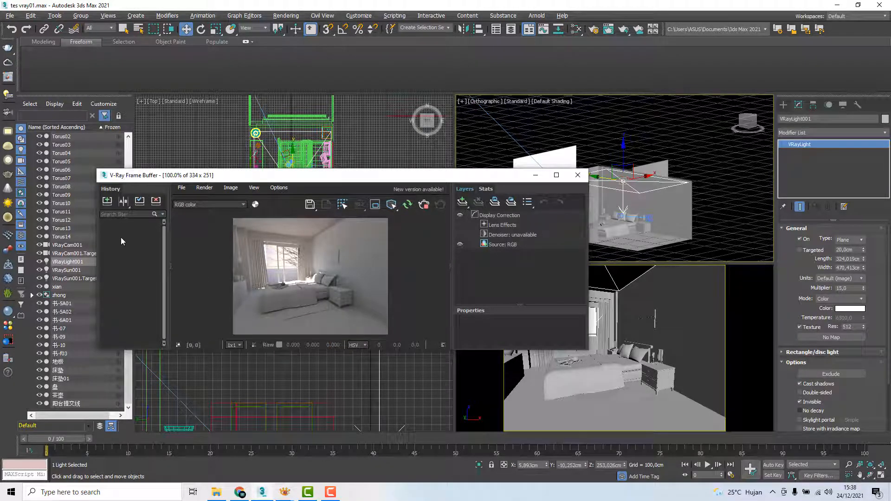
pyautogui.click(106, 202)
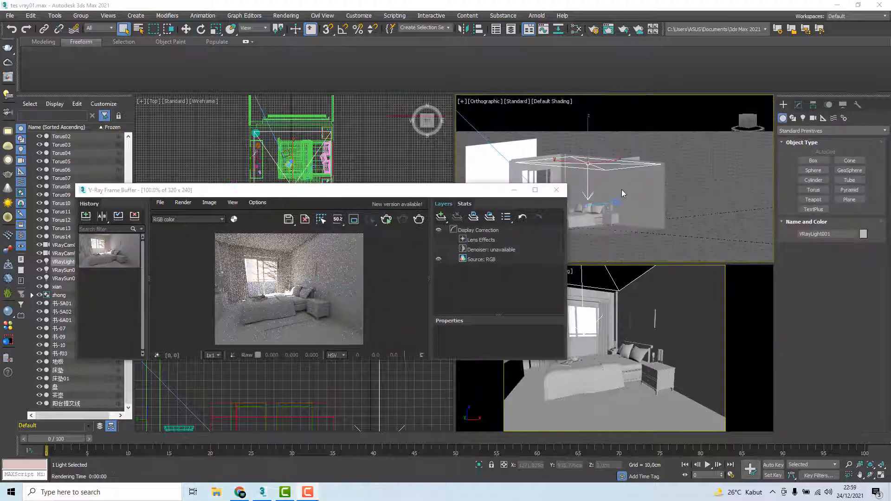
# Draw a plane VRayLight about 224 × 145 cm over the window in the Front view
pyautogui.moveTo(622, 192); pyautogui.dragTo(586, 187, button='middle')
pyautogui.click(750, 122)
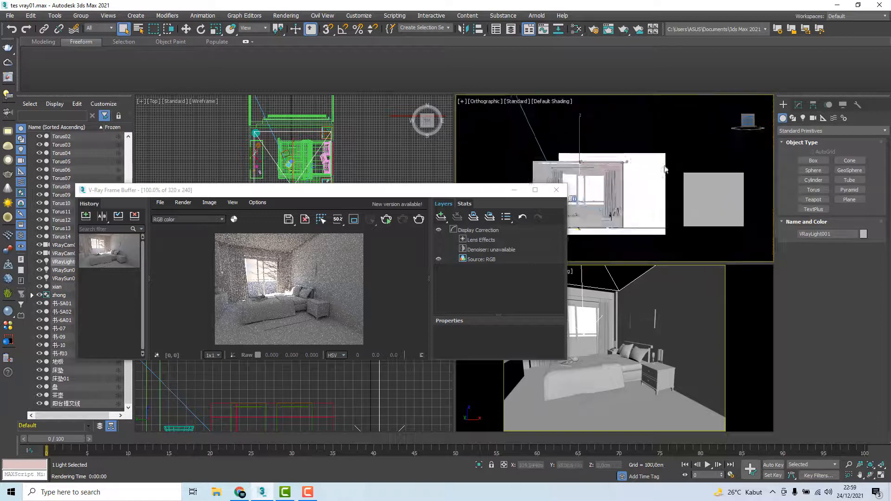
pyautogui.click(803, 119)
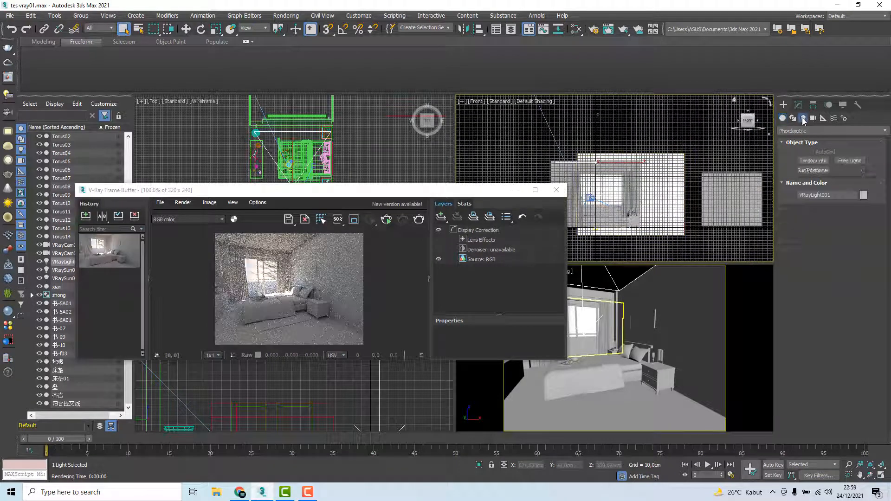
pyautogui.click(817, 131)
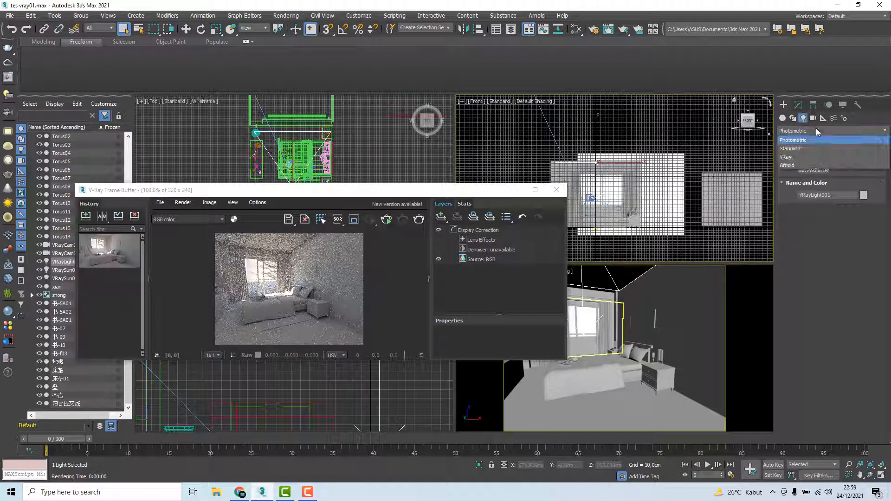
pyautogui.click(787, 157)
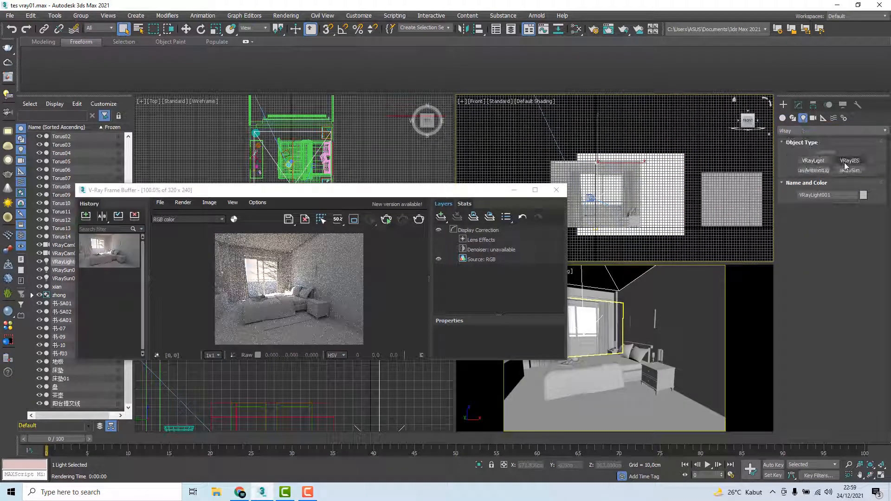
pyautogui.click(818, 161)
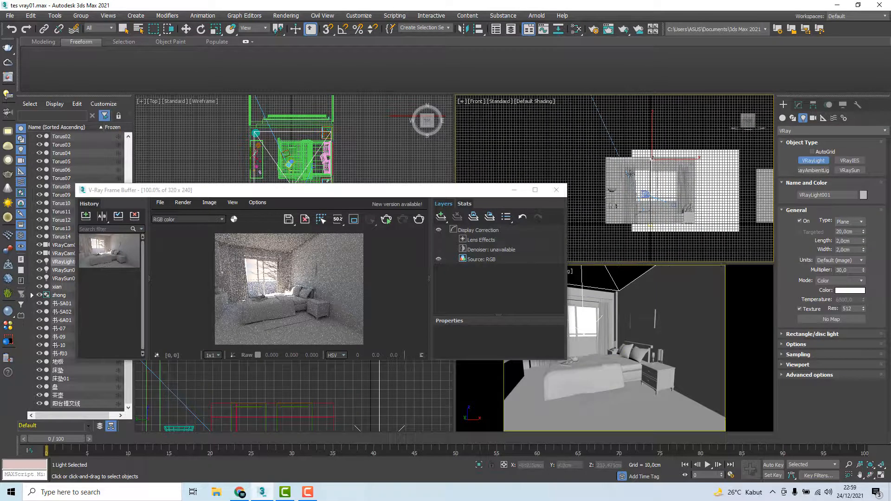
pyautogui.moveTo(625, 170); pyautogui.dragTo(684, 206)
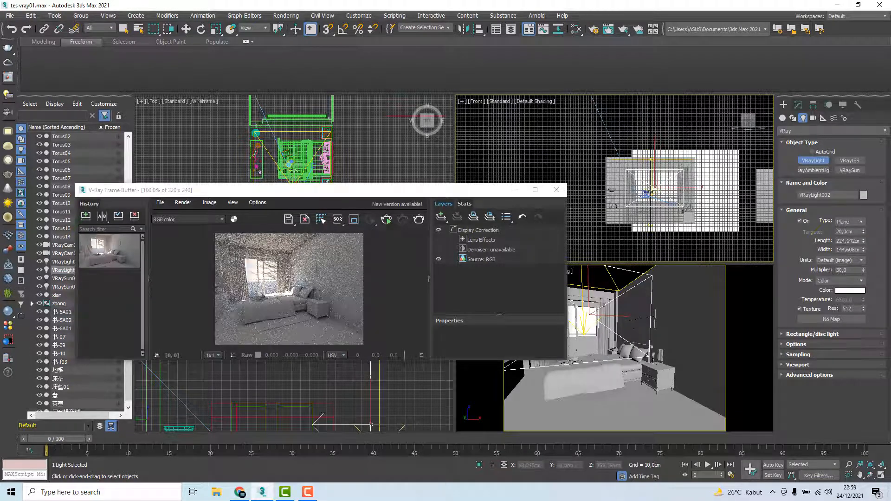
# Rotate the new plane light so that it faces from the window into the room
pyautogui.keyDown('alt'); pyautogui.moveTo(621, 183); pyautogui.dragTo(691, 182, button='middle'); pyautogui.keyUp('alt')
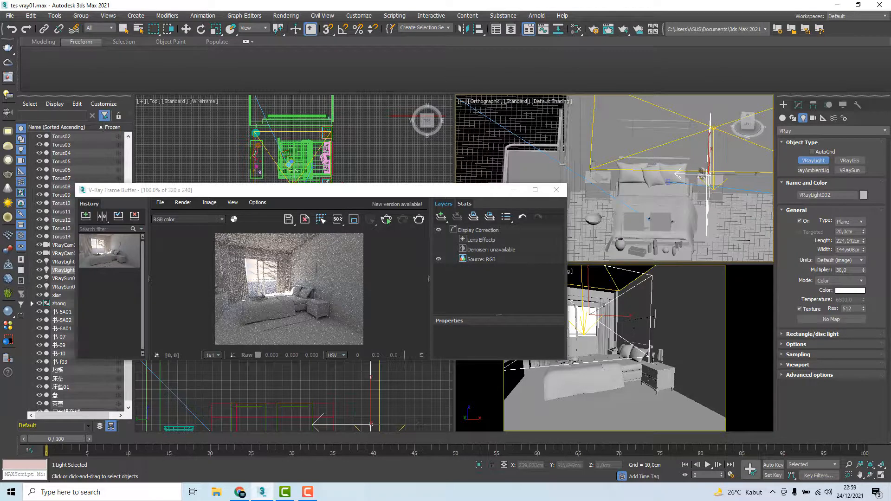
pyautogui.press('e')
pyautogui.moveTo(695, 181); pyautogui.dragTo(689, 193)
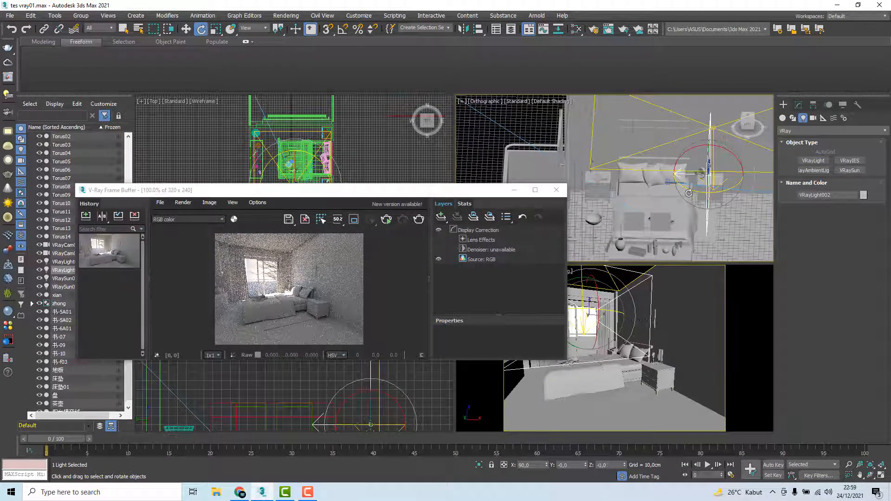
pyautogui.click(609, 465)
pyautogui.press('Return')
# Move the new plane light back to the window opening, at about 291 cm in Y
pyautogui.keyDown('alt'); pyautogui.moveTo(653, 235); pyautogui.dragTo(689, 205, button='middle'); pyautogui.keyUp('alt')
pyautogui.press('w')
pyautogui.moveTo(688, 204); pyautogui.dragTo(586, 174)
pyautogui.keyDown('alt'); pyautogui.moveTo(585, 174); pyautogui.dragTo(631, 171, button='middle'); pyautogui.keyUp('alt')
# Enlarge the window light to about 251 × 227 cm and reposition it to about X 19.5 cm, Z 115.7 cm
pyautogui.click(798, 105)
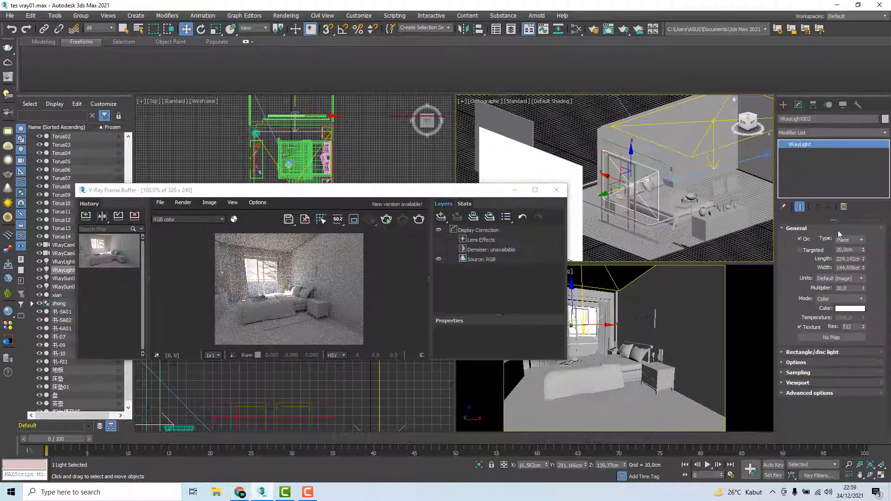
pyautogui.moveTo(864, 260); pyautogui.dragTo(864, 246)
pyautogui.moveTo(631, 159); pyautogui.dragTo(632, 167)
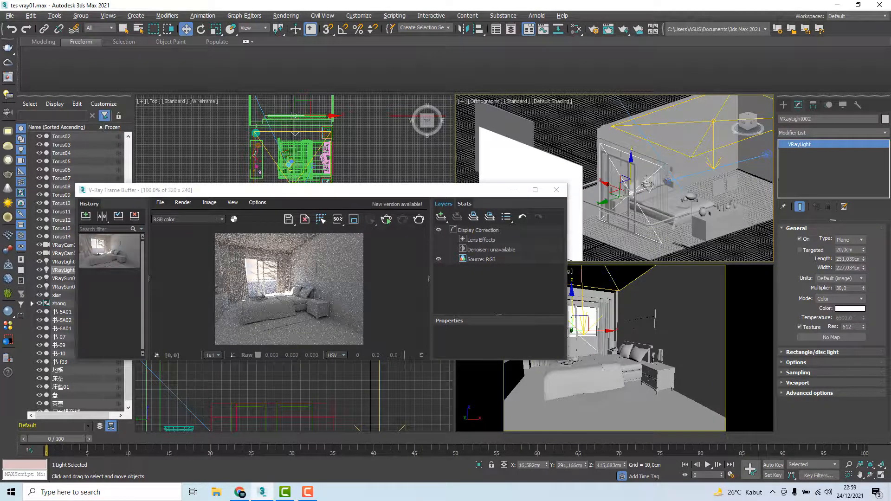
pyautogui.keyDown('alt'); pyautogui.moveTo(709, 177); pyautogui.dragTo(623, 209, button='middle'); pyautogui.keyUp('alt')
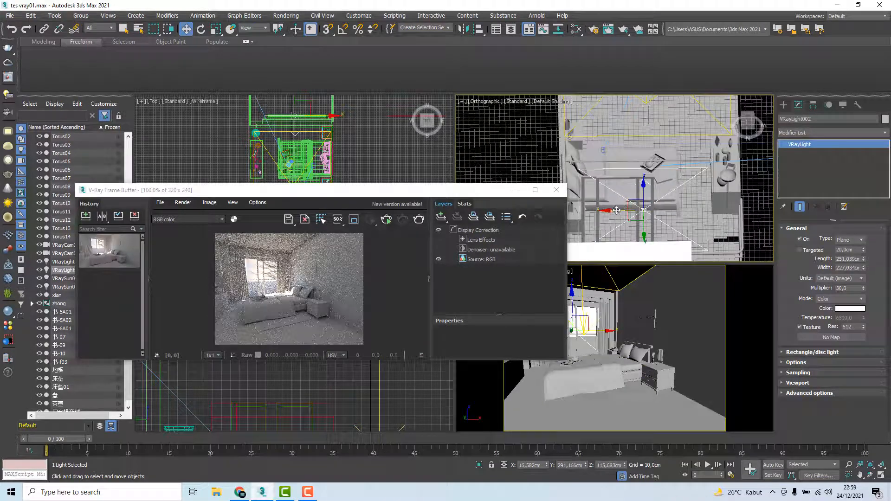
pyautogui.moveTo(616, 210); pyautogui.dragTo(614, 210)
# Reduce the window light to about 203 cm long and 216 cm wide in wireframe, then restore shading to check its fit
pyautogui.keyDown('alt'); pyautogui.moveTo(614, 210); pyautogui.dragTo(494, 187, button='middle'); pyautogui.keyUp('alt')
pyautogui.moveTo(669, 191)
pyautogui.mouseDown(button='middle')
pyautogui.moveTo(670, 214)
pyautogui.moveTo(695, 218)
pyautogui.mouseUp(button='middle')
pyautogui.scroll(2, 669, 214)
pyautogui.press('F3')
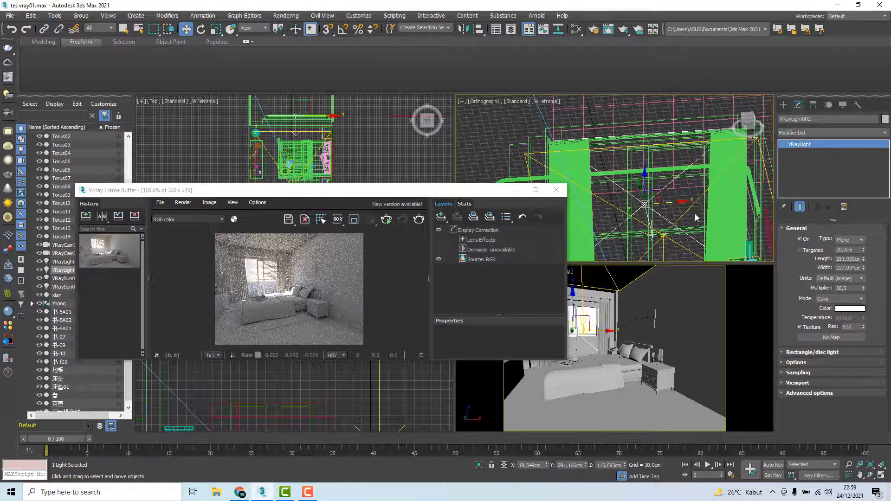
pyautogui.click(863, 269)
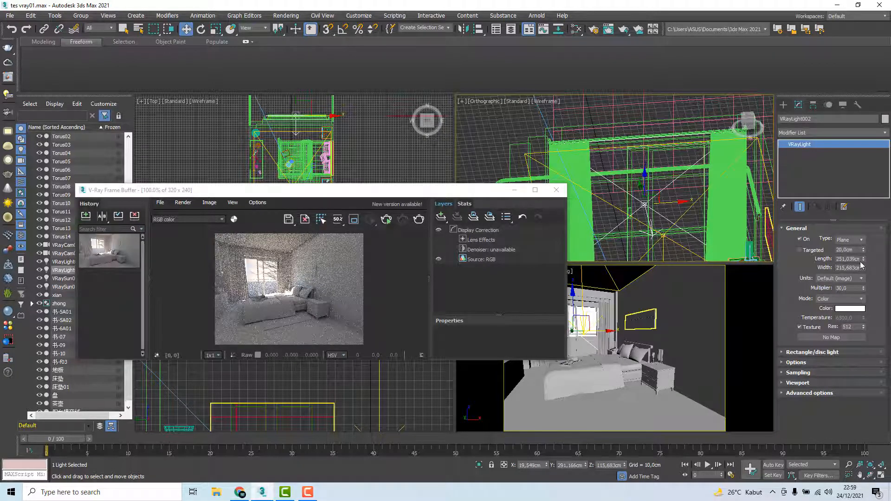
pyautogui.moveTo(863, 258); pyautogui.dragTo(864, 268)
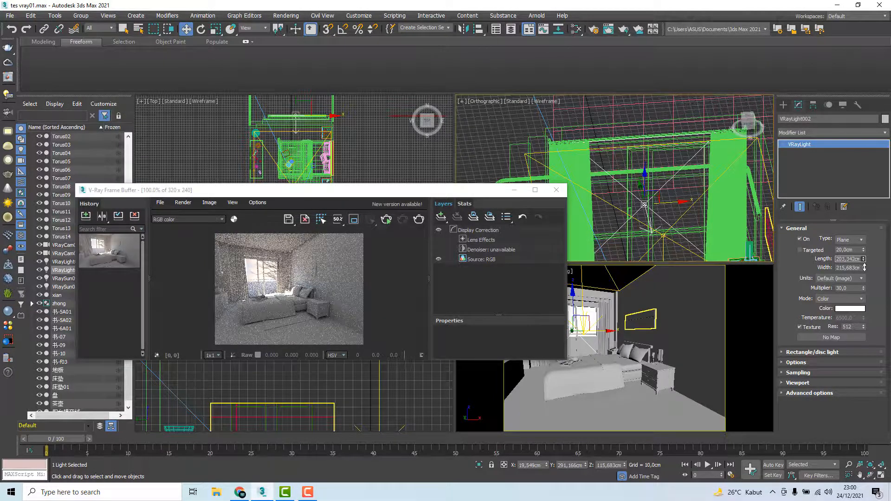
pyautogui.moveTo(638, 200)
pyautogui.keyDown('alt'); pyautogui.mouseDown(button='middle')
pyautogui.moveTo(733, 197)
pyautogui.moveTo(672, 167)
pyautogui.moveTo(578, 169)
pyautogui.mouseUp(button='middle'); pyautogui.keyUp('alt')
pyautogui.press('F3')
pyautogui.moveTo(666, 187)
pyautogui.keyDown('alt'); pyautogui.mouseDown(button='middle')
pyautogui.moveTo(649, 179)
pyautogui.moveTo(678, 186)
pyautogui.moveTo(662, 190)
pyautogui.mouseUp(button='middle'); pyautogui.keyUp('alt')
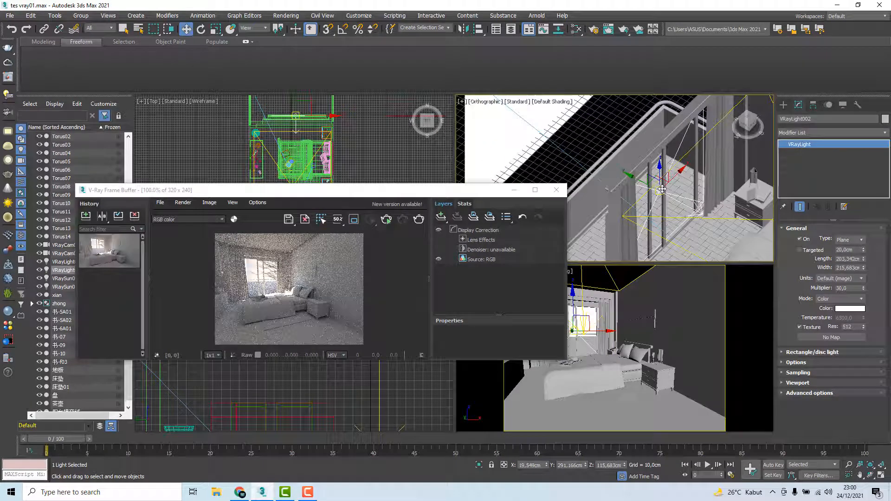
pyautogui.scroll(-5, 668, 194)
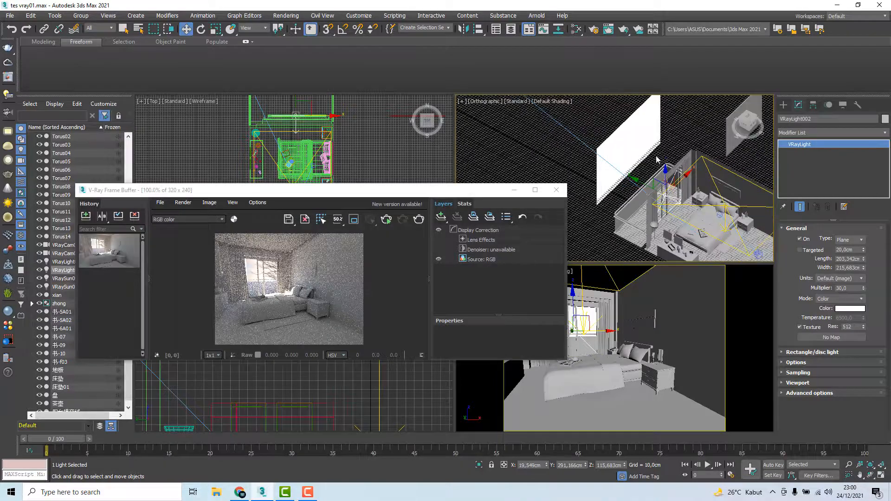
pyautogui.scroll(-6, 656, 159)
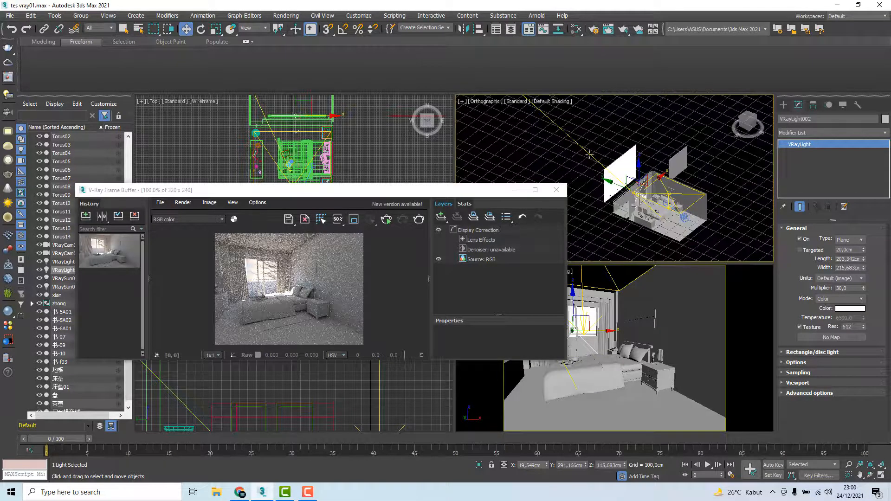
# Turn the window plane light into a skylight portal in its options
pyautogui.click(579, 147)
pyautogui.scroll(8, 654, 187)
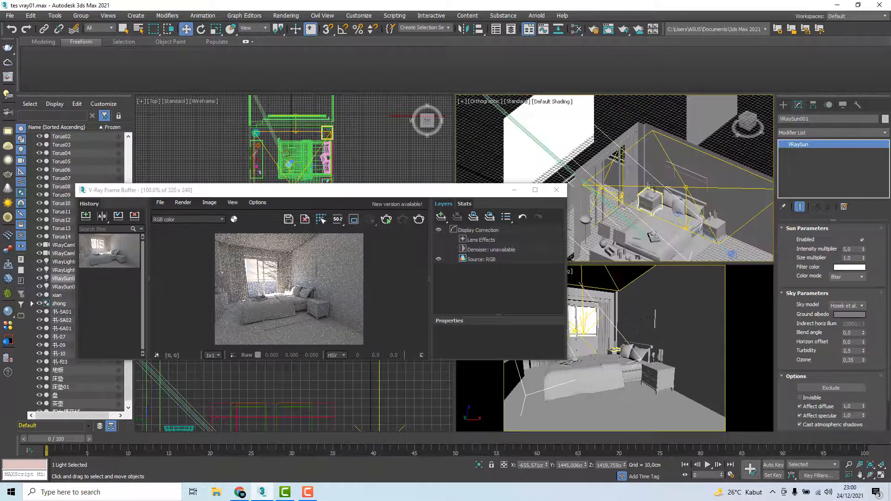
pyautogui.scroll(8, 654, 188)
pyautogui.click(644, 214)
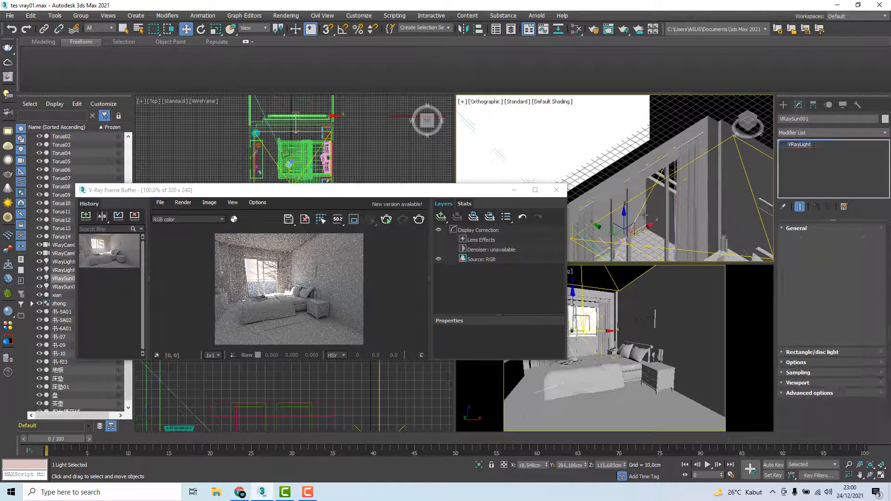
pyautogui.keyDown('alt'); pyautogui.moveTo(644, 214); pyautogui.dragTo(661, 181, button='middle'); pyautogui.keyUp('alt')
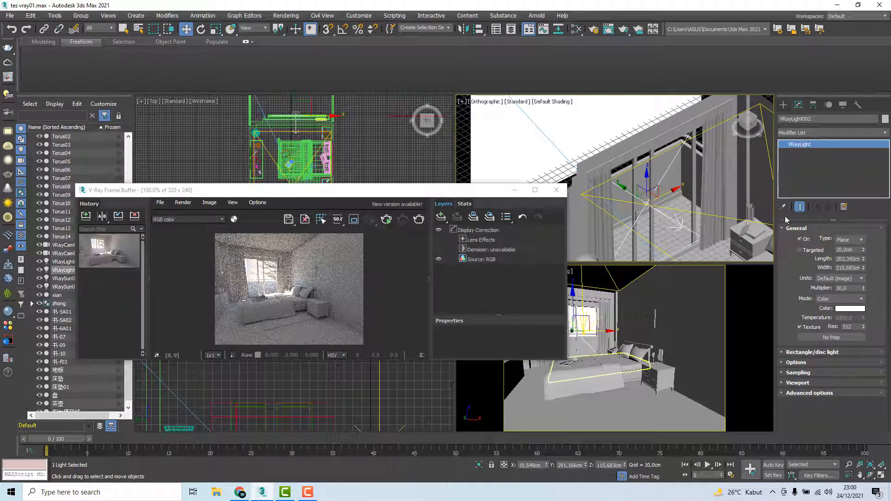
pyautogui.click(787, 363)
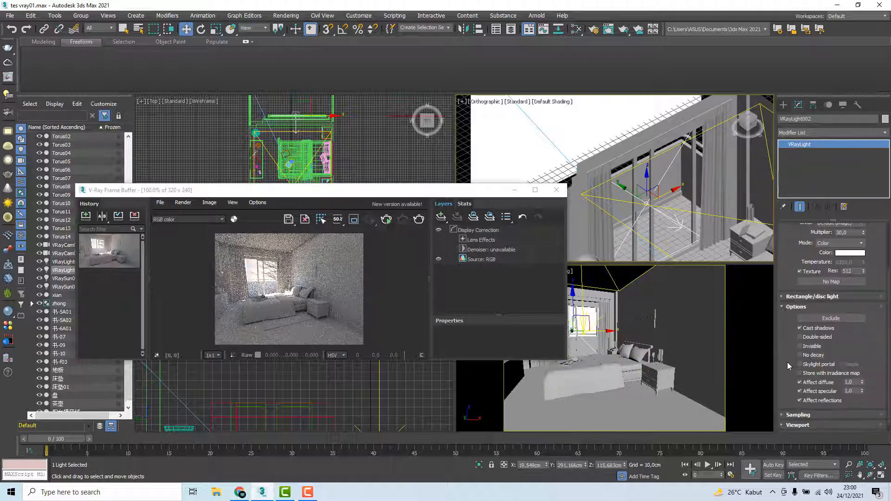
pyautogui.scroll(-3, 784, 348)
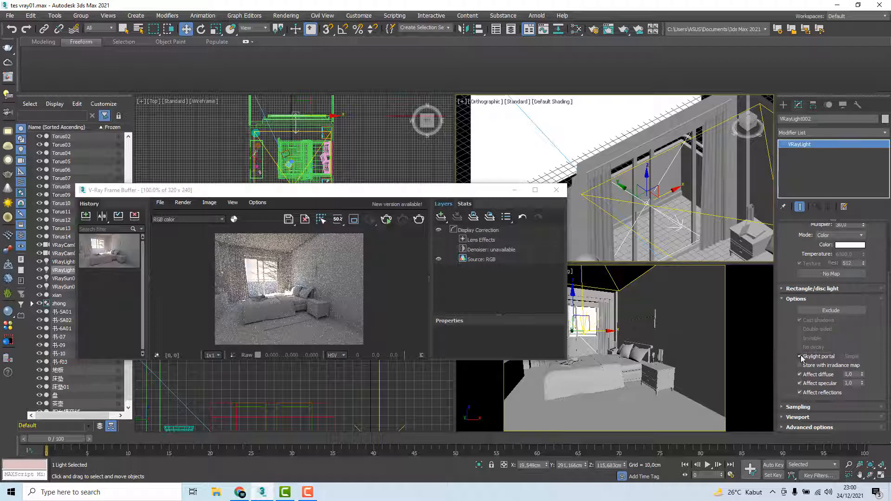
pyautogui.click(799, 356)
# Examine the sun's position and parameters relative to the window, and reselect the window light
pyautogui.keyDown('alt'); pyautogui.moveTo(661, 236); pyautogui.dragTo(642, 201, button='middle'); pyautogui.keyUp('alt')
pyautogui.scroll(-5, 642, 202)
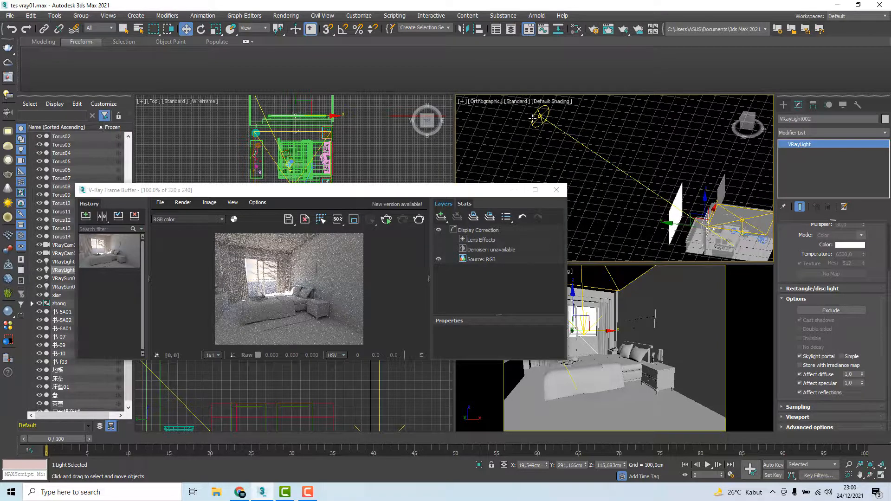
pyautogui.click(536, 117)
pyautogui.keyDown('alt'); pyautogui.moveTo(706, 197); pyautogui.dragTo(704, 224, button='middle'); pyautogui.keyUp('alt')
pyautogui.moveTo(642, 115); pyautogui.dragTo(646, 109, button='middle')
pyautogui.scroll(2, 646, 109)
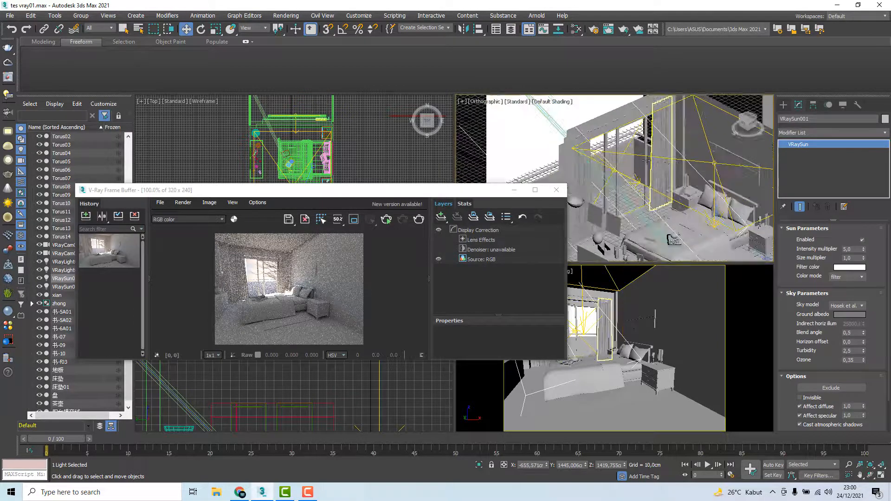
pyautogui.click(619, 160)
pyautogui.keyDown('alt'); pyautogui.moveTo(624, 165); pyautogui.dragTo(645, 180, button='middle'); pyautogui.keyUp('alt')
pyautogui.scroll(-6, 646, 181)
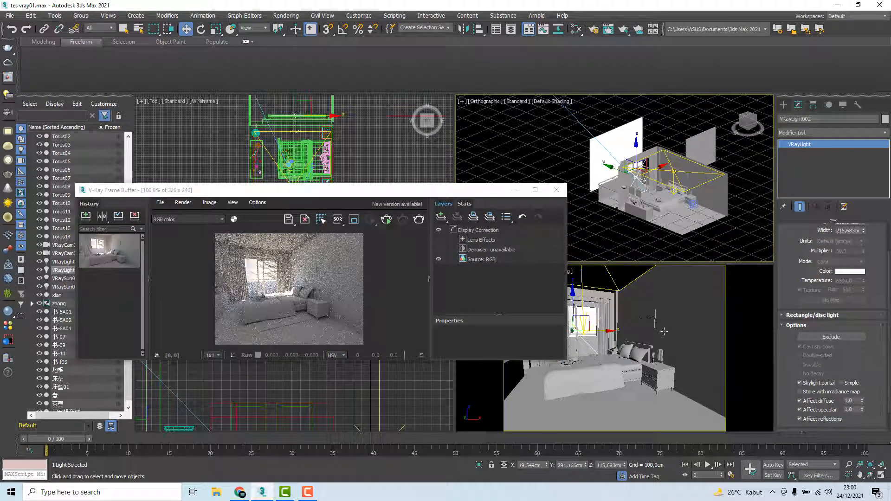
# Render the bedroom camera view in the V-Ray Frame Buffer with the skylight portal active
pyautogui.click(696, 316)
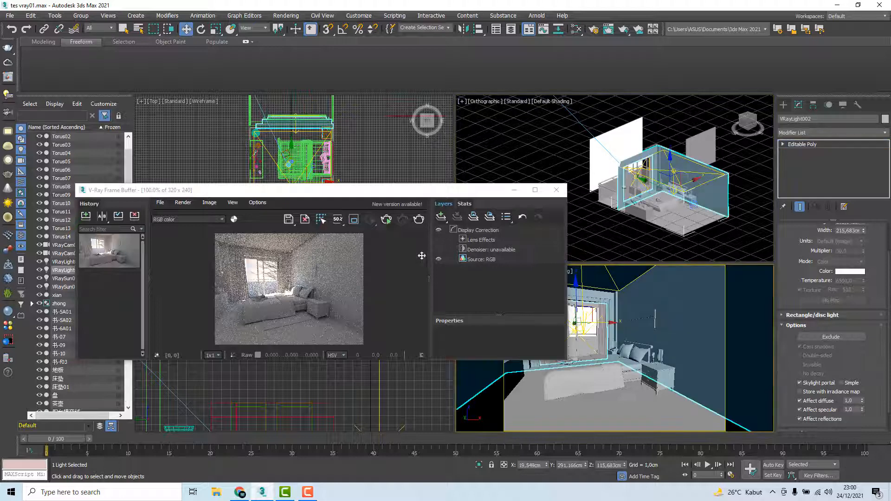
pyautogui.click(419, 219)
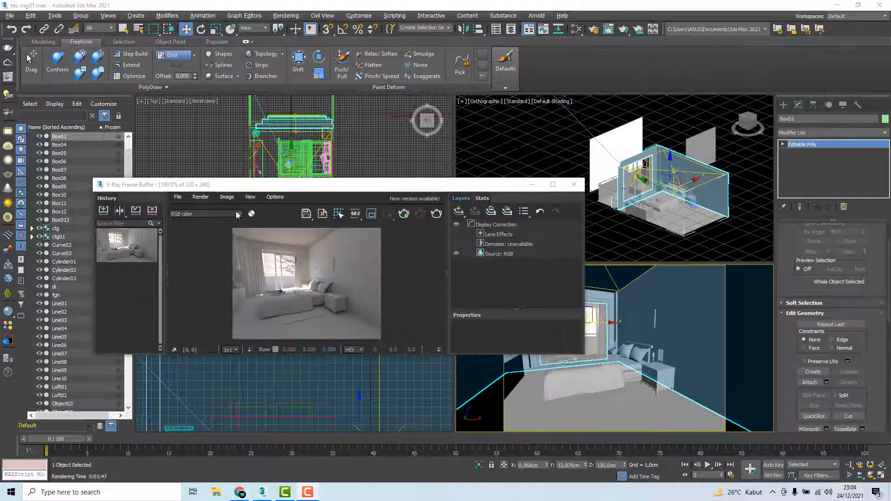
pyautogui.moveTo(350, 185); pyautogui.dragTo(348, 186)
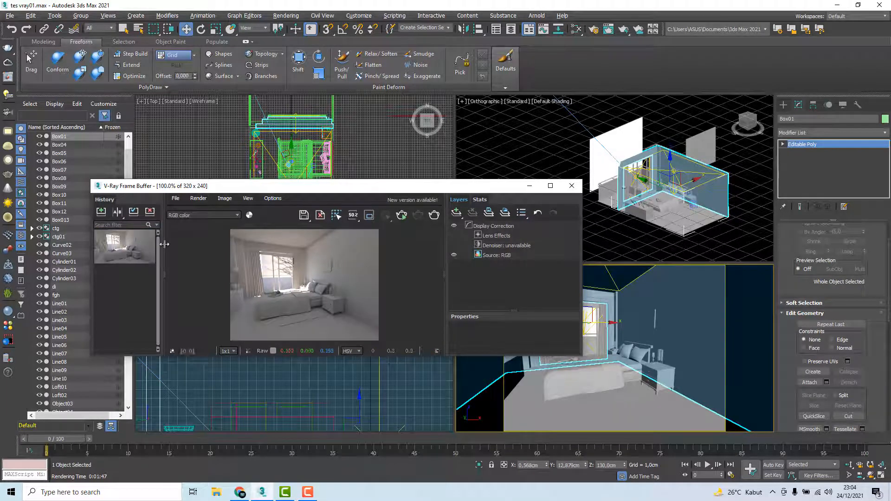
# Save the new 320x240 render to the frame buffer history and select the earlier 334x251 render
pyautogui.click(101, 212)
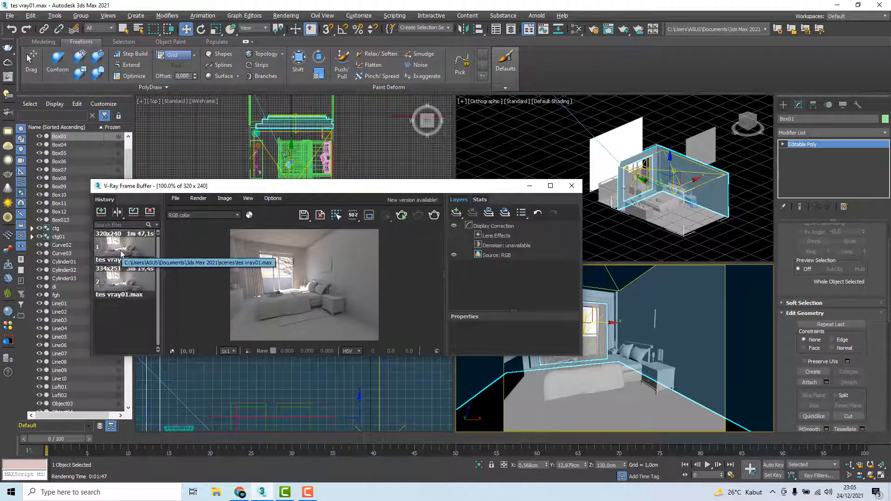
pyautogui.click(113, 284)
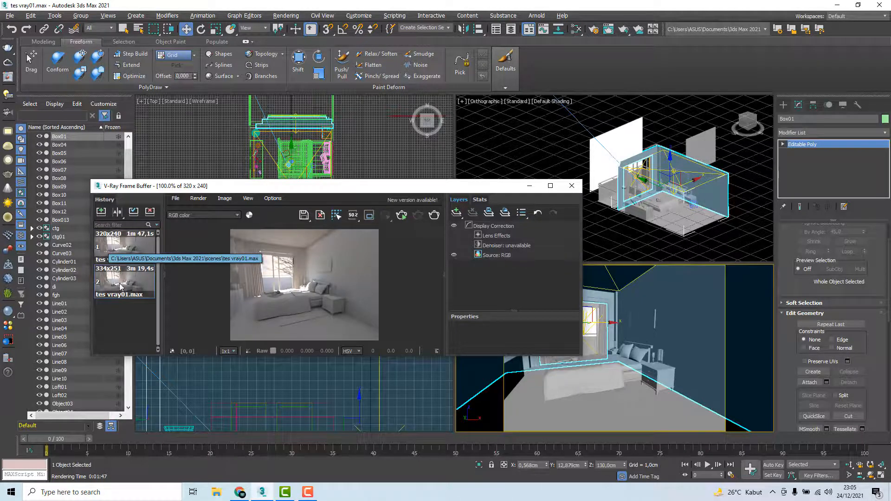
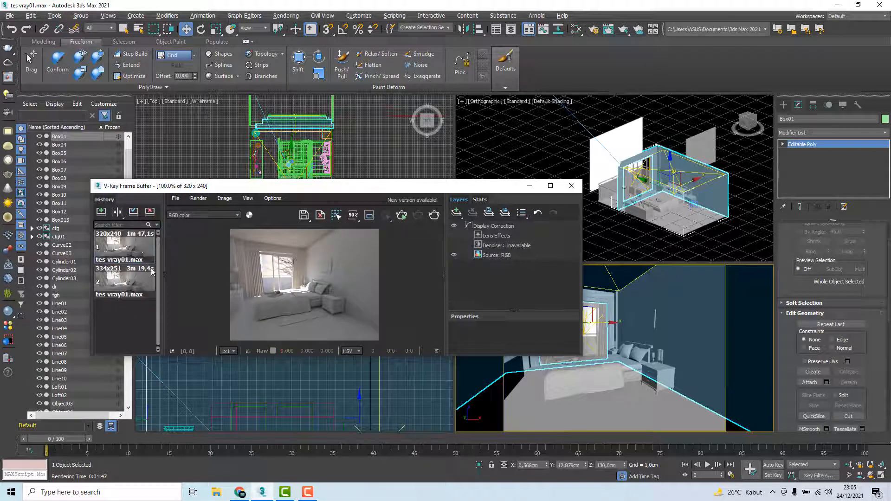
# Turn on A/B comparison in the render history with the 320x240 render as A and the 334x251 render as B
pyautogui.click(118, 213)
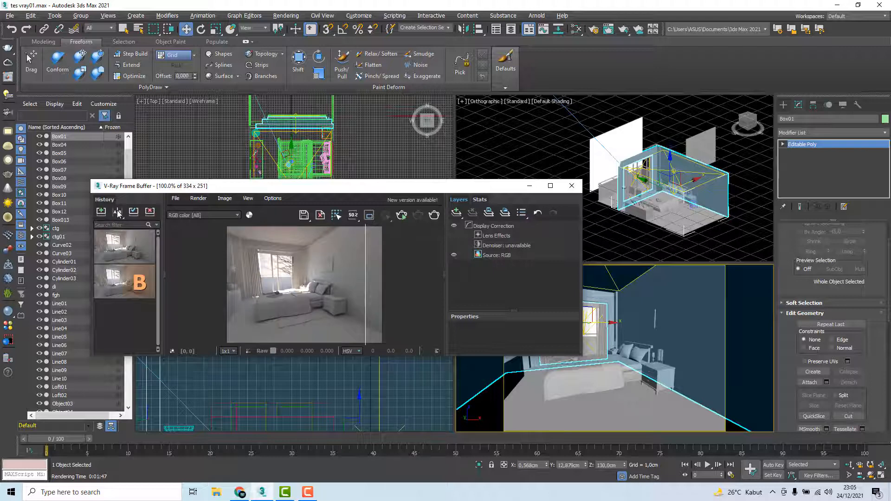
pyautogui.moveTo(364, 260); pyautogui.dragTo(290, 263)
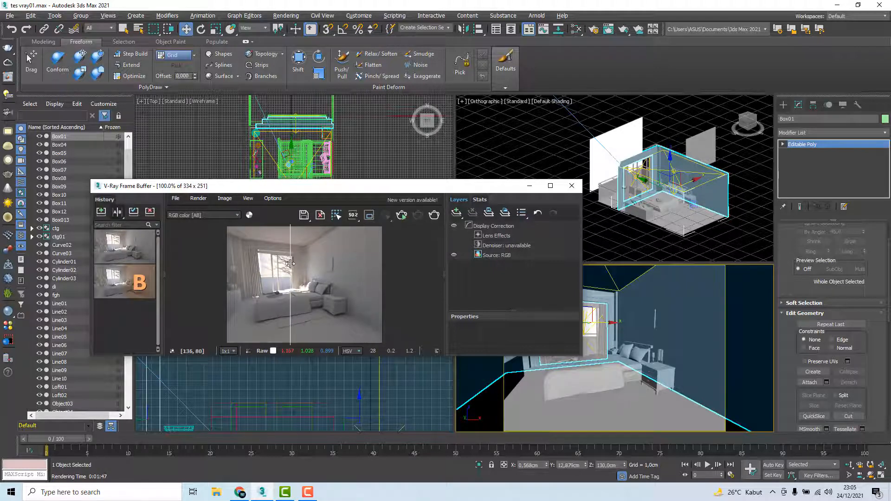
pyautogui.click(110, 250)
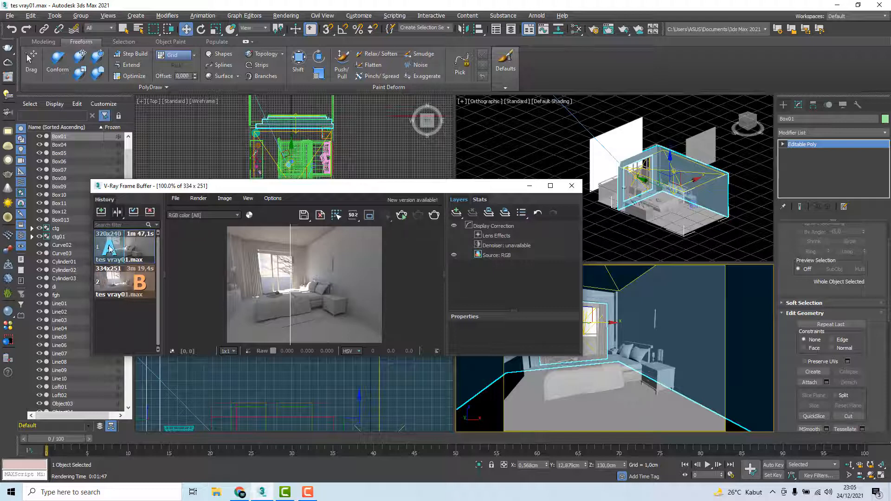
pyautogui.click(140, 283)
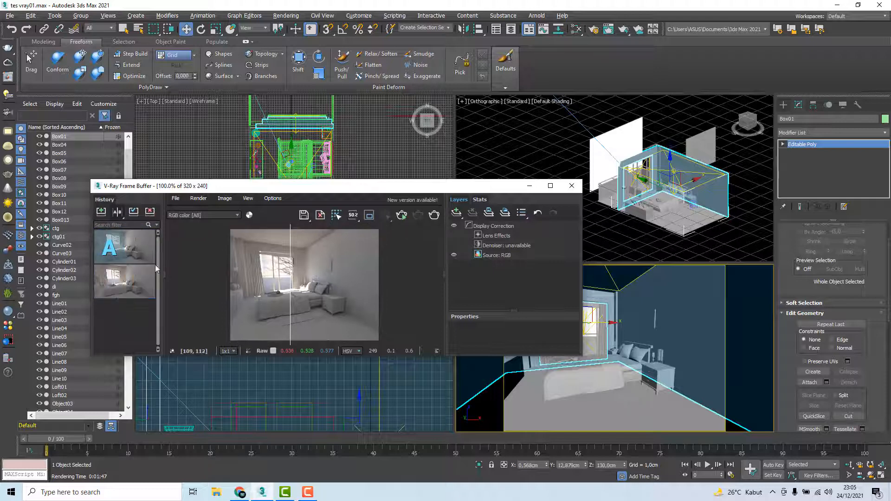
pyautogui.click(141, 293)
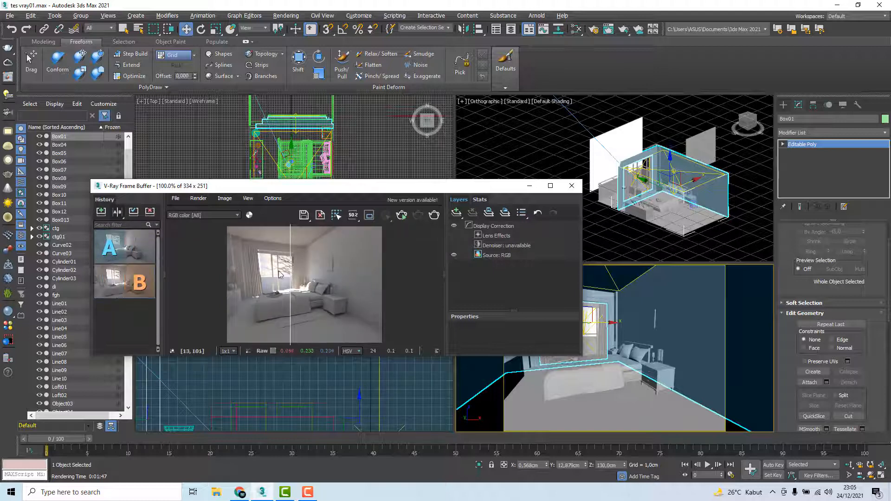
# Compare both renders around the window and on the plain wall beside the picture frame using the A/B divider, and end the comparison
pyautogui.scroll(2, 362, 269)
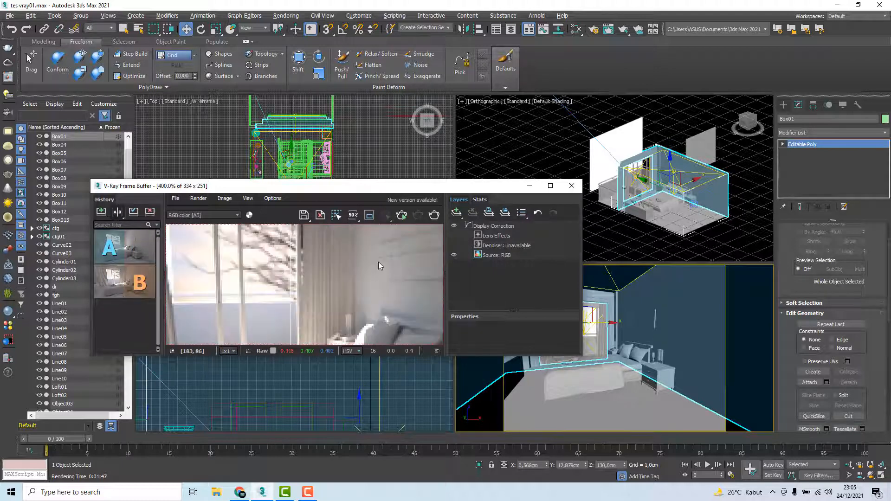
pyautogui.moveTo(378, 262); pyautogui.dragTo(264, 281, button='middle')
pyautogui.scroll(-2, 264, 281)
pyautogui.scroll(1, 296, 279)
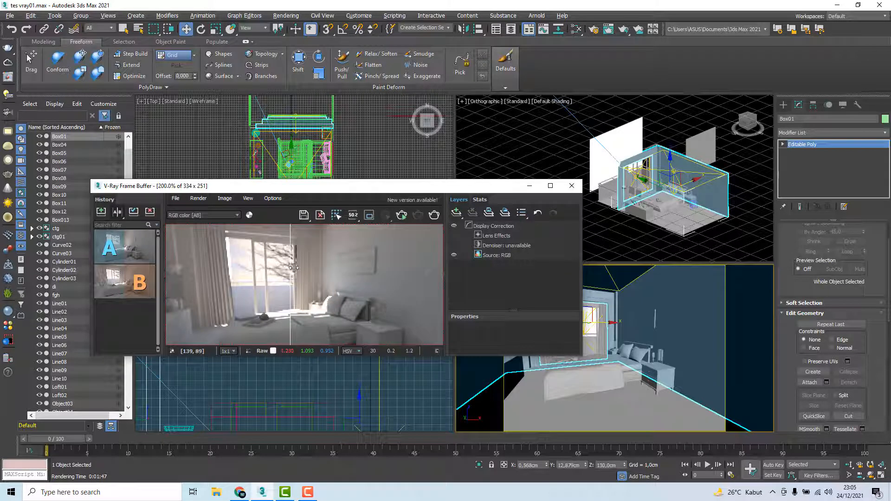
pyautogui.moveTo(290, 267); pyautogui.dragTo(412, 267)
pyautogui.moveTo(328, 265); pyautogui.dragTo(291, 281, button='middle')
pyautogui.scroll(1, 371, 280)
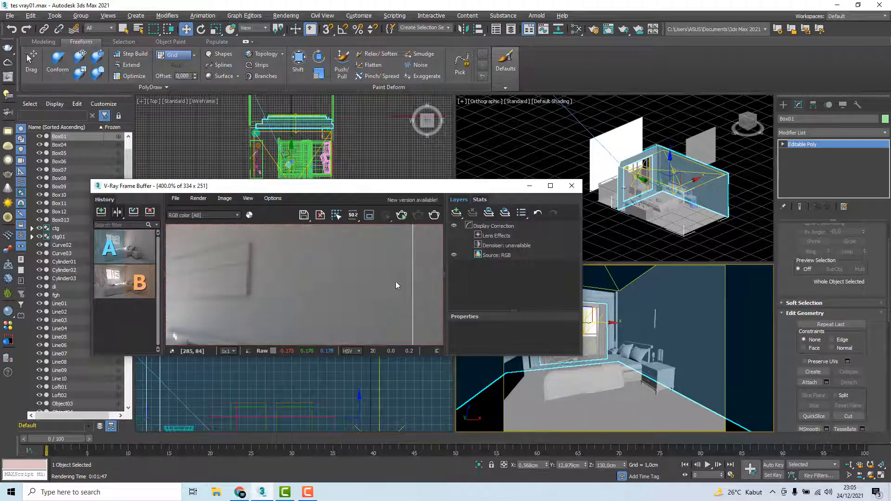
pyautogui.moveTo(410, 280); pyautogui.dragTo(355, 284)
pyautogui.moveTo(355, 279); pyautogui.dragTo(381, 280)
pyautogui.moveTo(381, 268); pyautogui.dragTo(346, 268)
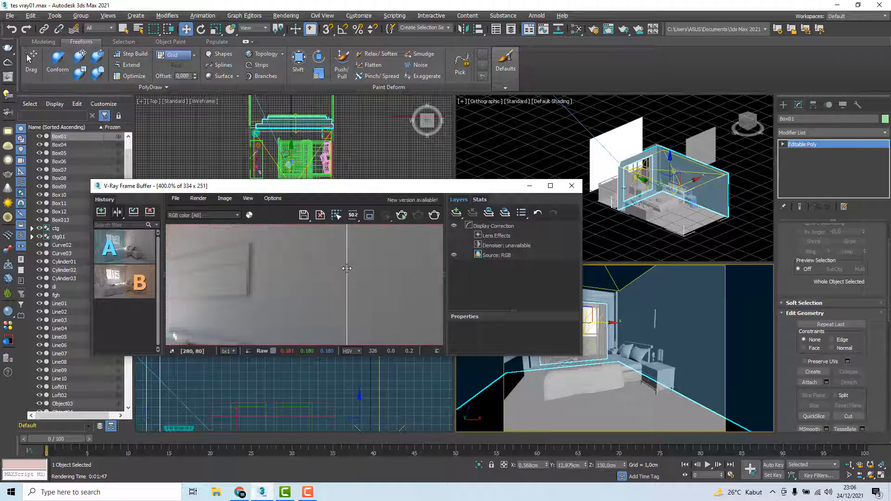
pyautogui.scroll(-1, 347, 268)
pyautogui.moveTo(346, 268); pyautogui.dragTo(381, 266)
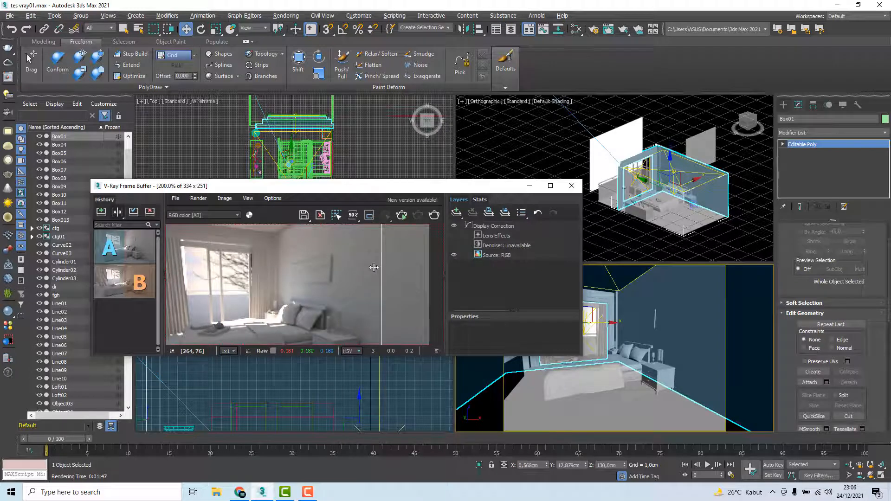
pyautogui.scroll(1, 380, 272)
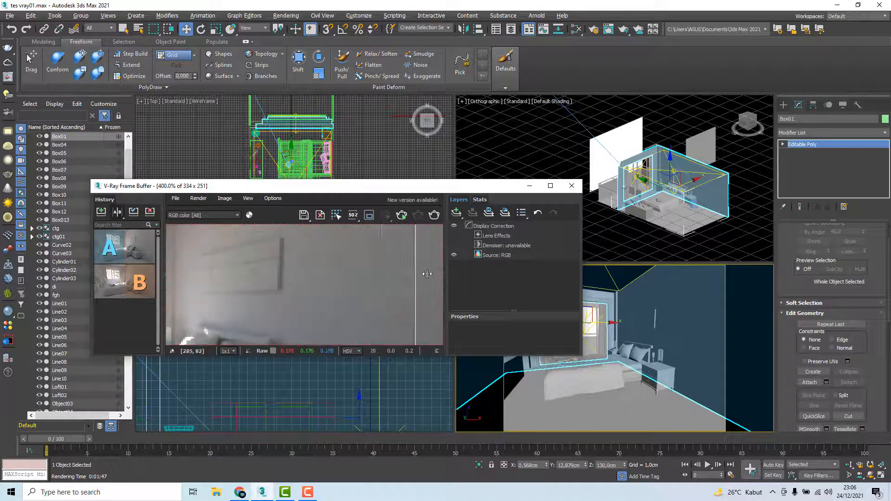
pyautogui.moveTo(427, 274); pyautogui.dragTo(359, 276)
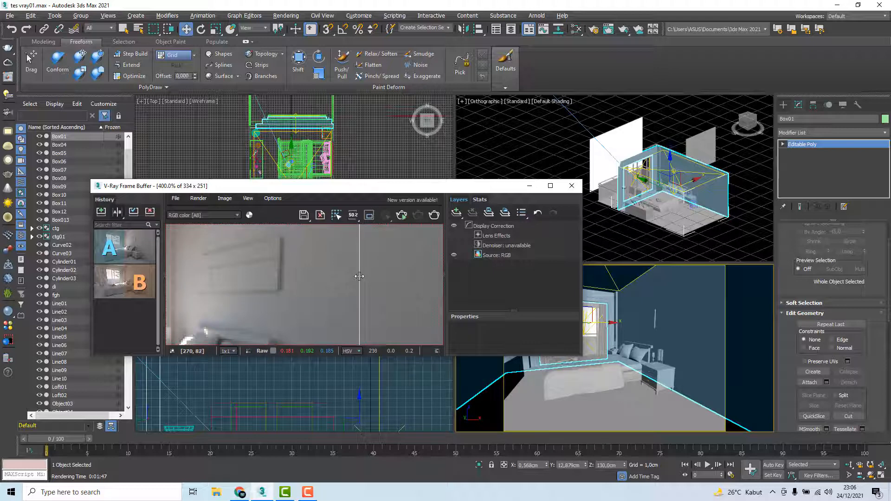
pyautogui.scroll(-2, 362, 272)
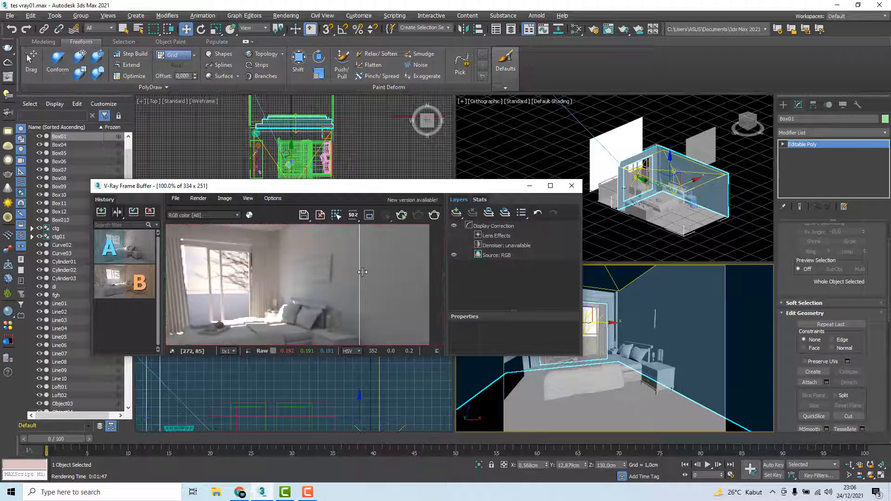
pyautogui.click(117, 212)
# Add a VRayDenoiser render element in the render setup
pyautogui.moveTo(324, 191); pyautogui.dragTo(249, 140)
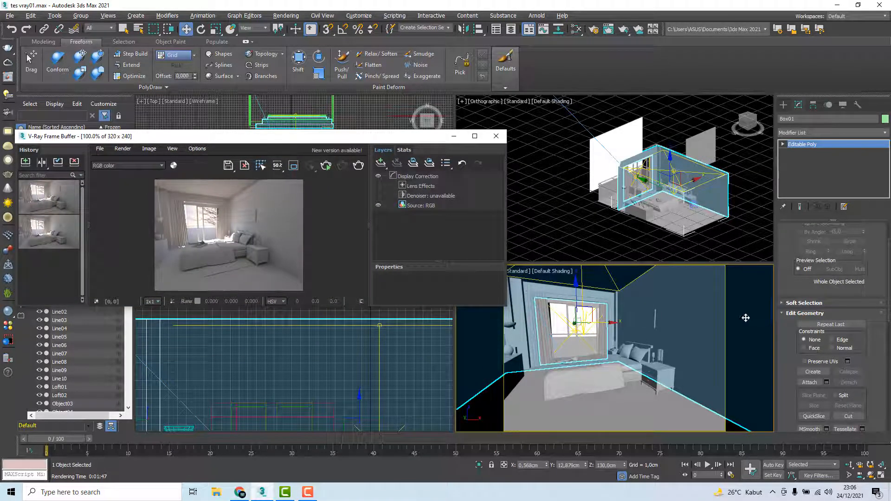
pyautogui.click(281, 15)
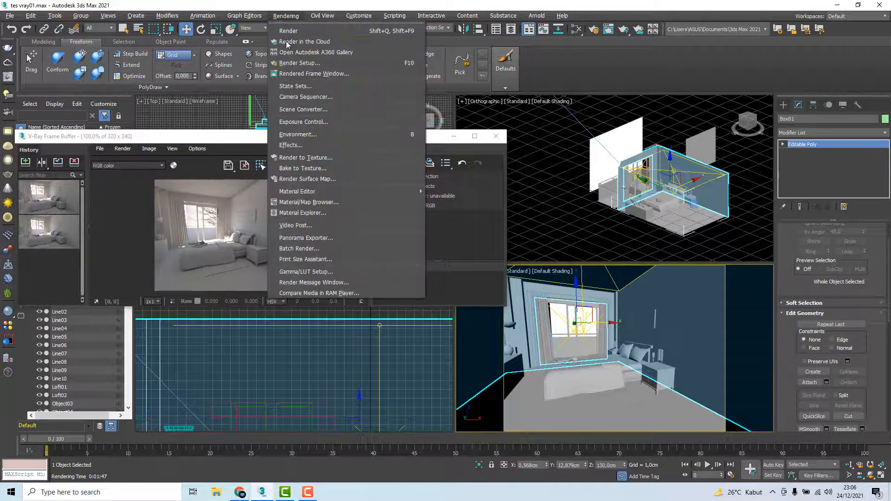
pyautogui.click(288, 64)
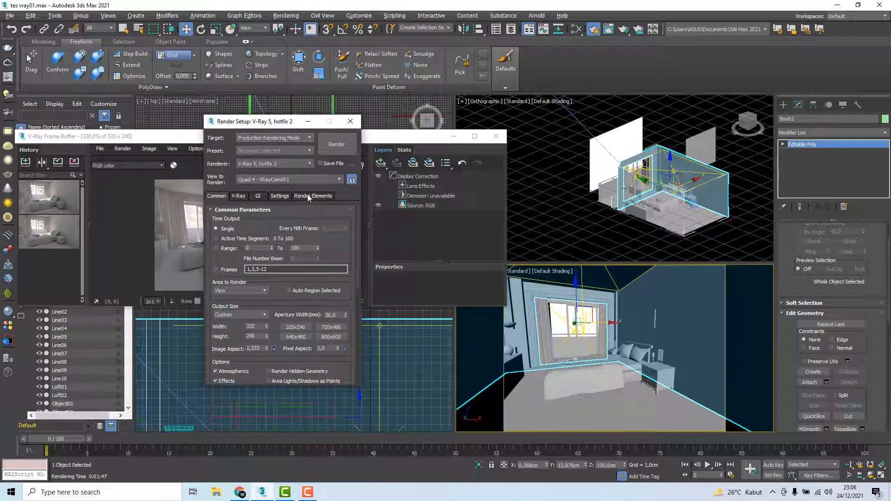
pyautogui.click(308, 196)
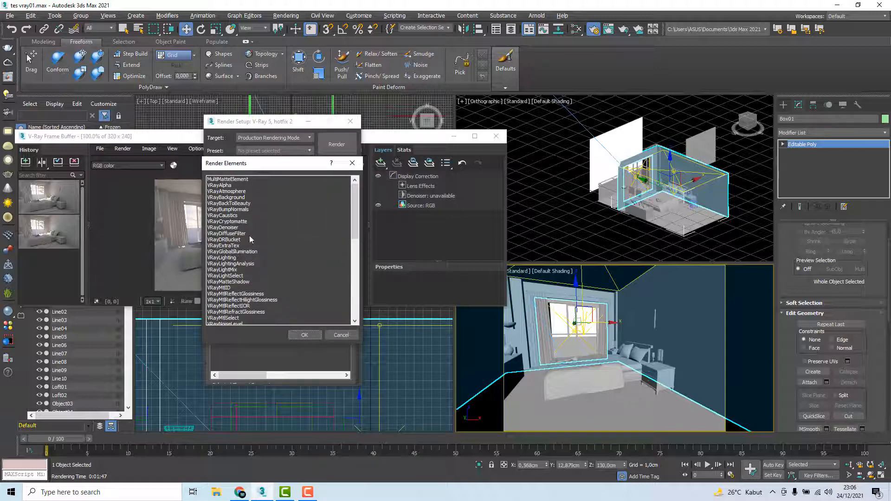
pyautogui.click(228, 226)
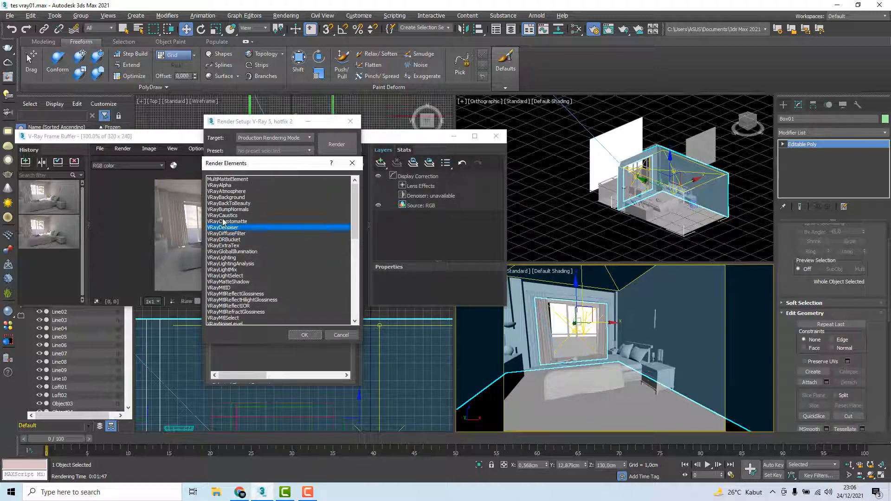
pyautogui.click(223, 217)
pyautogui.click(226, 229)
pyautogui.click(234, 222)
pyautogui.click(227, 229)
pyautogui.click(305, 335)
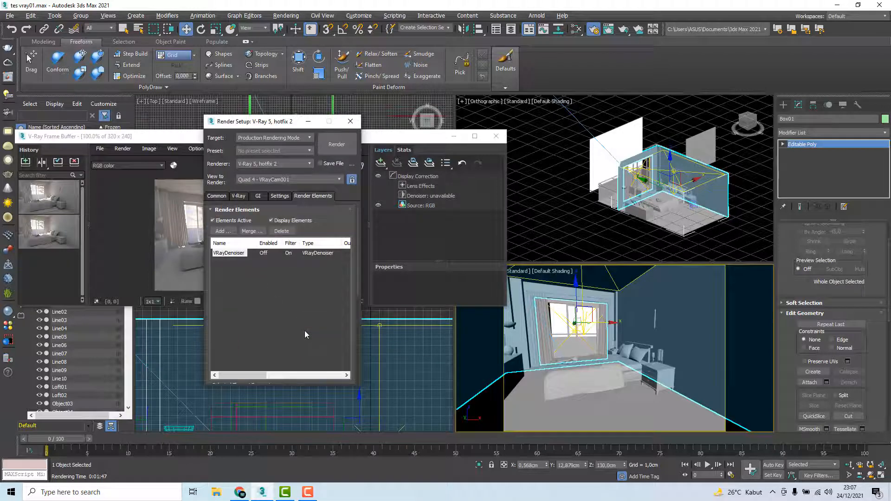
# Render the VRayCam001 view at 320x240 with the VRayDenoiser element included
pyautogui.click(495, 137)
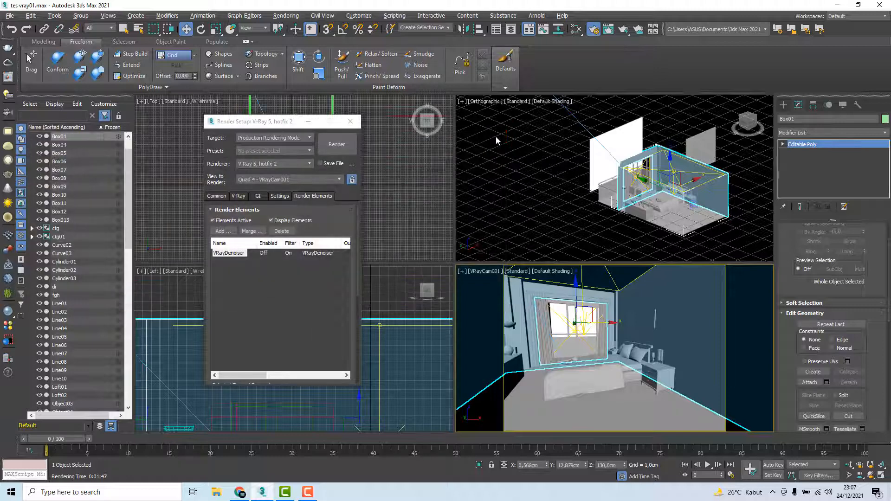
pyautogui.click(216, 195)
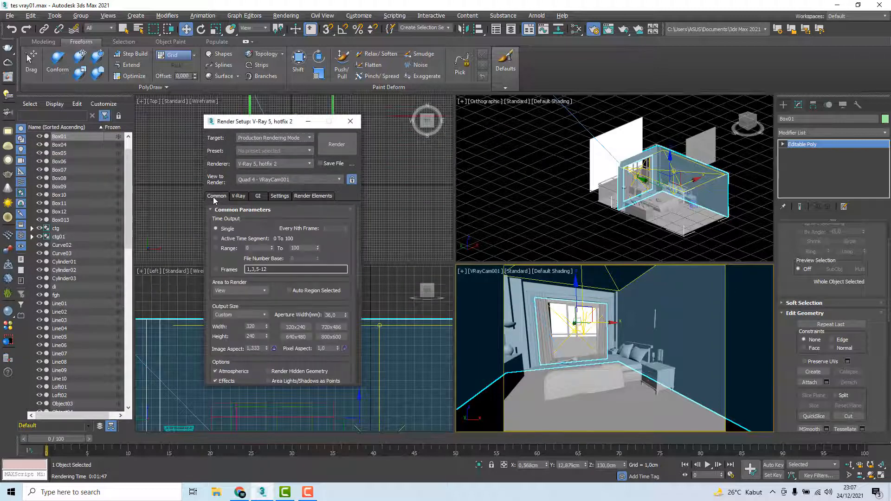
pyautogui.click(318, 196)
pyautogui.click(217, 195)
pyautogui.moveTo(273, 122); pyautogui.dragTo(341, 95)
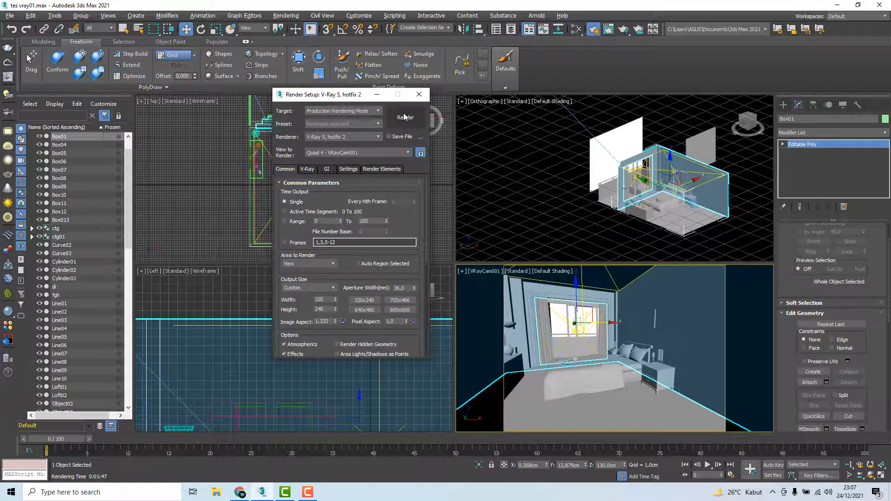
pyautogui.click(381, 169)
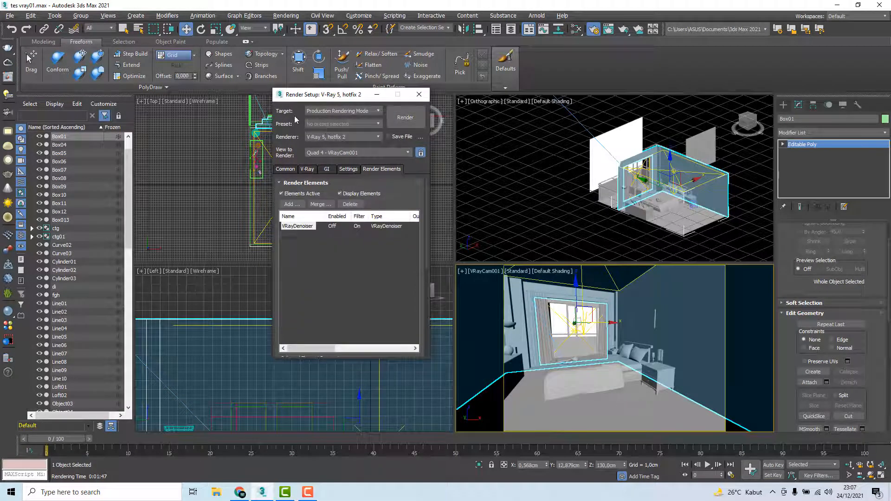
pyautogui.click(287, 170)
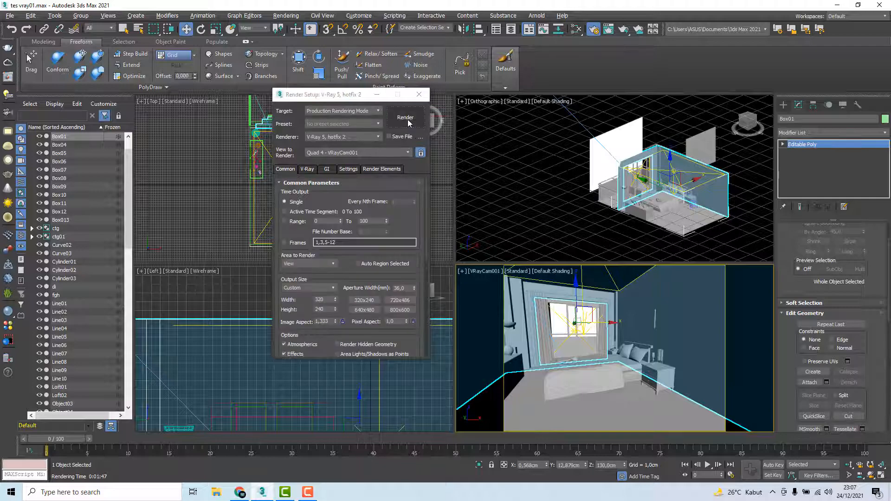
pyautogui.click(405, 119)
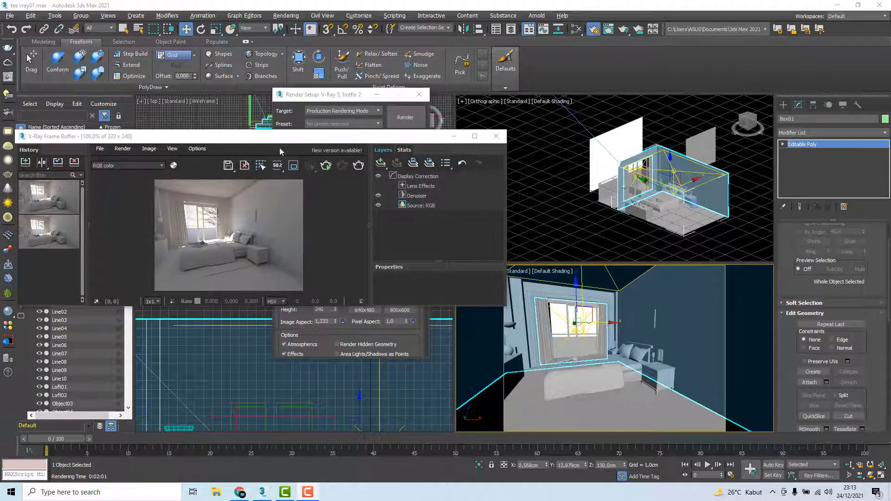
# Save the denoised render to the history and compare it as A against the previous 320x240 render as B
pyautogui.moveTo(277, 140); pyautogui.dragTo(297, 140)
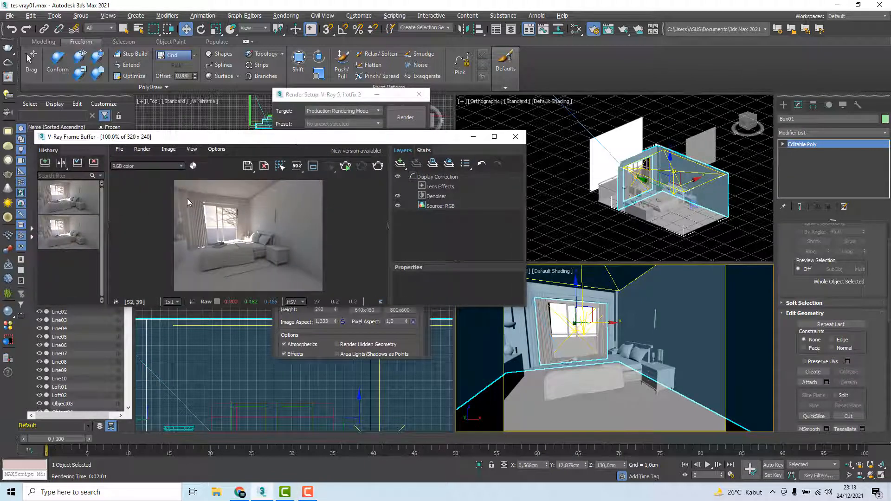
pyautogui.click(45, 162)
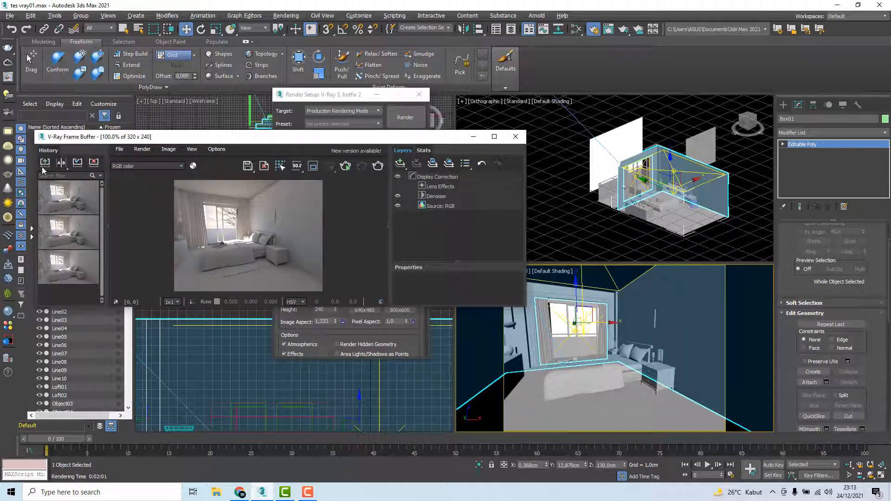
pyautogui.moveTo(68, 192)
pyautogui.click(60, 163)
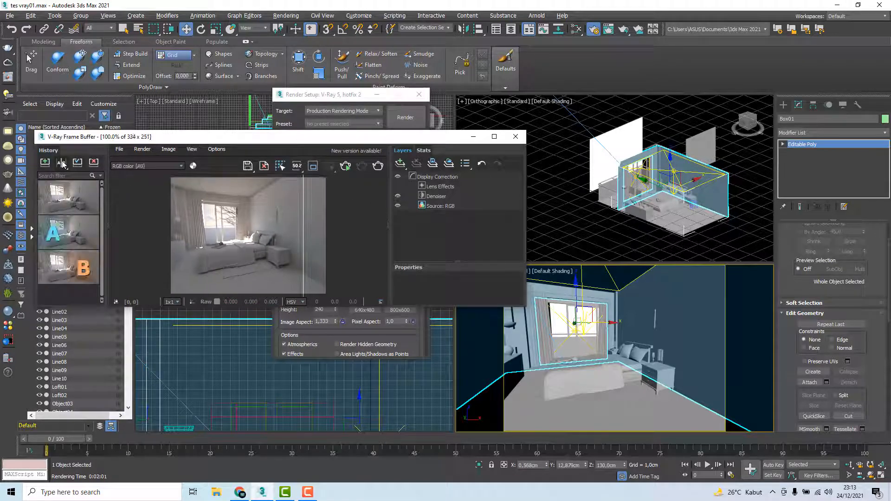
pyautogui.click(54, 200)
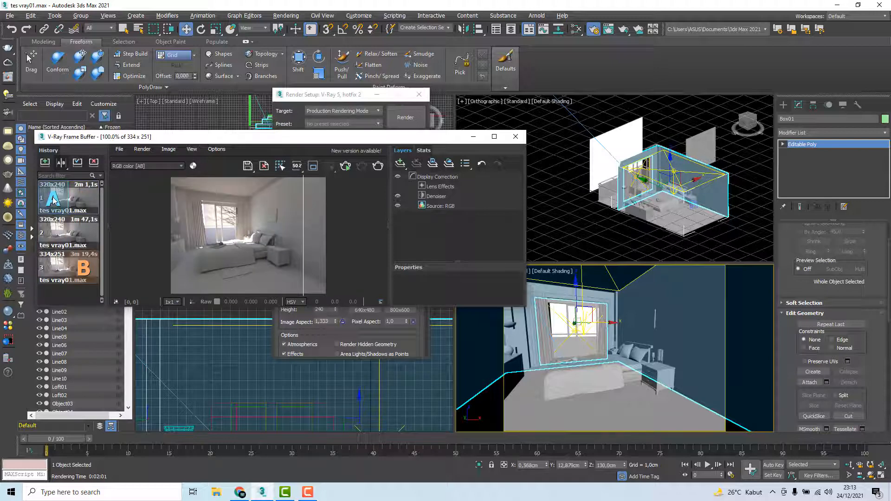
pyautogui.click(85, 232)
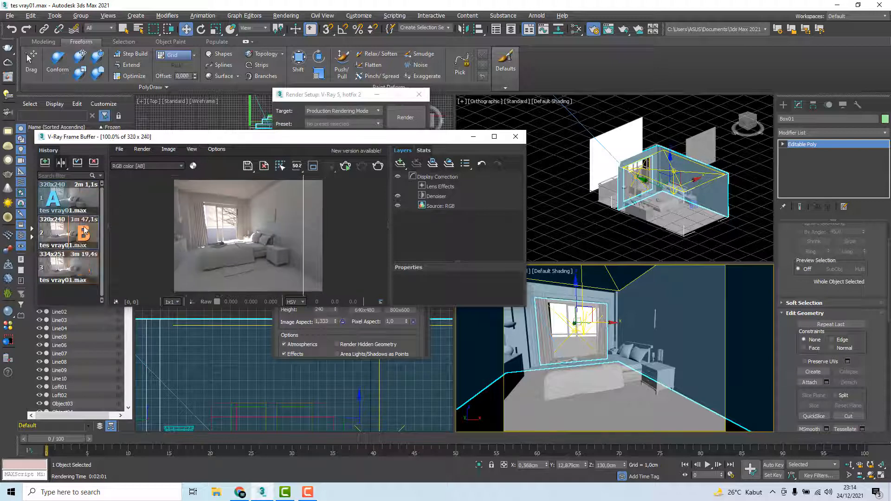
pyautogui.click(51, 201)
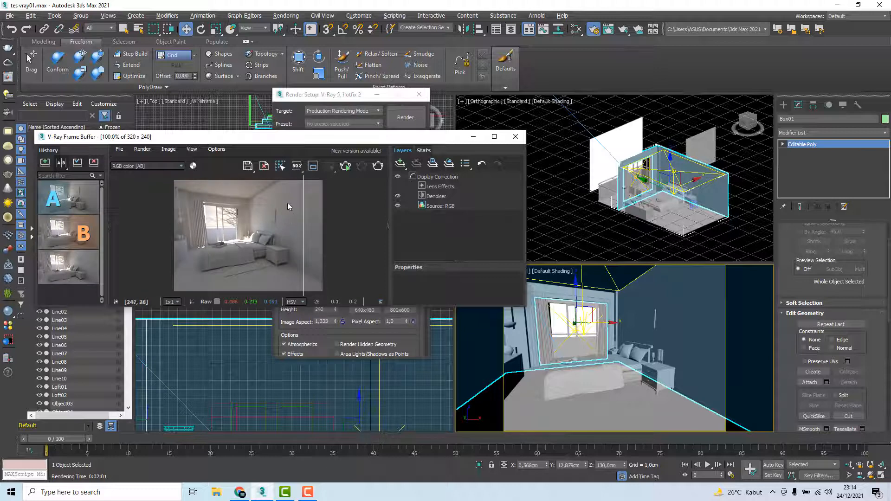
# Compare the noise on the plain wall beside the picture frame between the denoised and previous renders using the A/B divider
pyautogui.scroll(3, 317, 196)
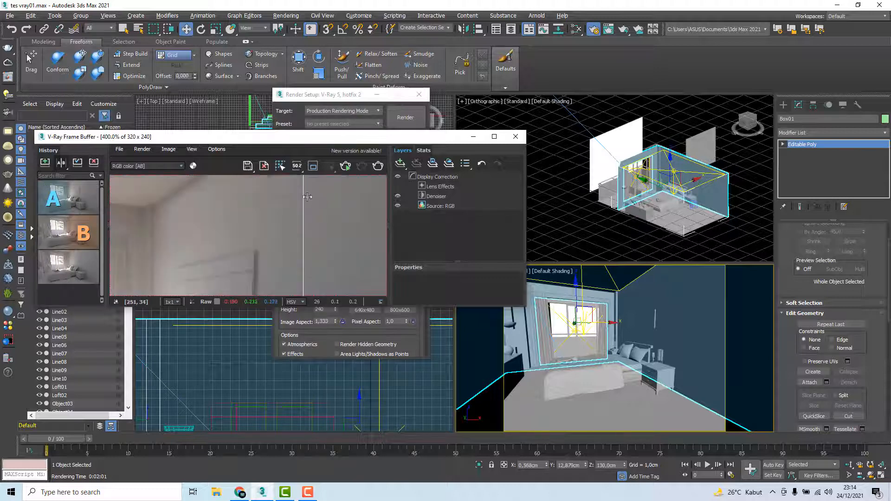
pyautogui.scroll(-1, 307, 197)
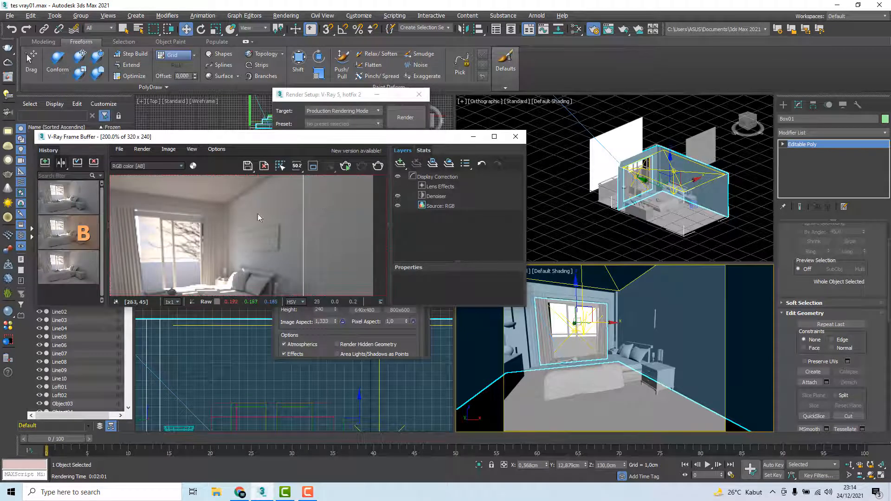
pyautogui.moveTo(56, 210)
pyautogui.moveTo(305, 229); pyautogui.dragTo(353, 229)
pyautogui.scroll(1, 353, 229)
pyautogui.moveTo(326, 231); pyautogui.dragTo(272, 240, button='middle')
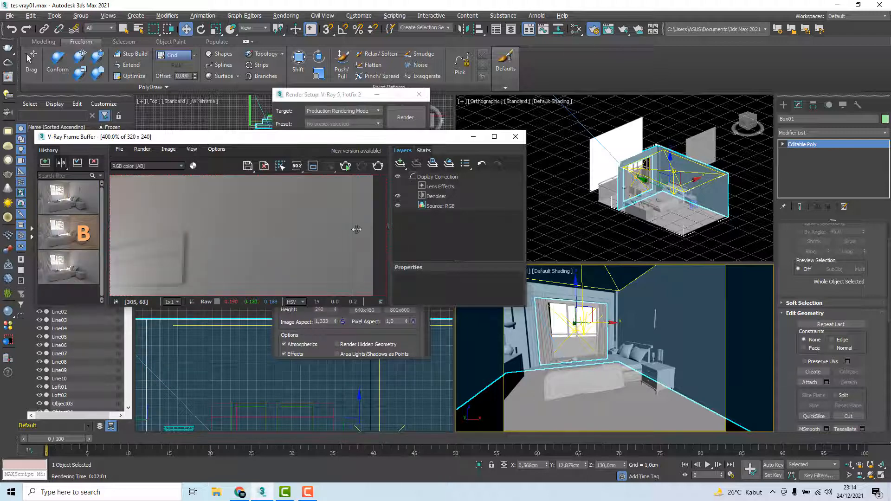
pyautogui.moveTo(353, 229); pyautogui.dragTo(281, 234)
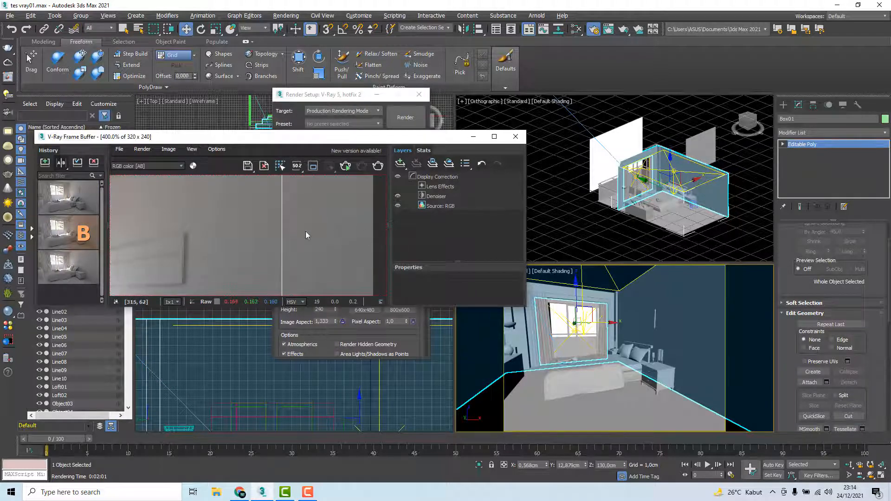
# Compare the bed, nightstand, floor and wall between the denoised and previous renders using the A/B divider
pyautogui.scroll(-1, 293, 230)
pyautogui.scroll(1, 292, 230)
pyautogui.moveTo(282, 229); pyautogui.dragTo(378, 225)
pyautogui.scroll(-1, 278, 235)
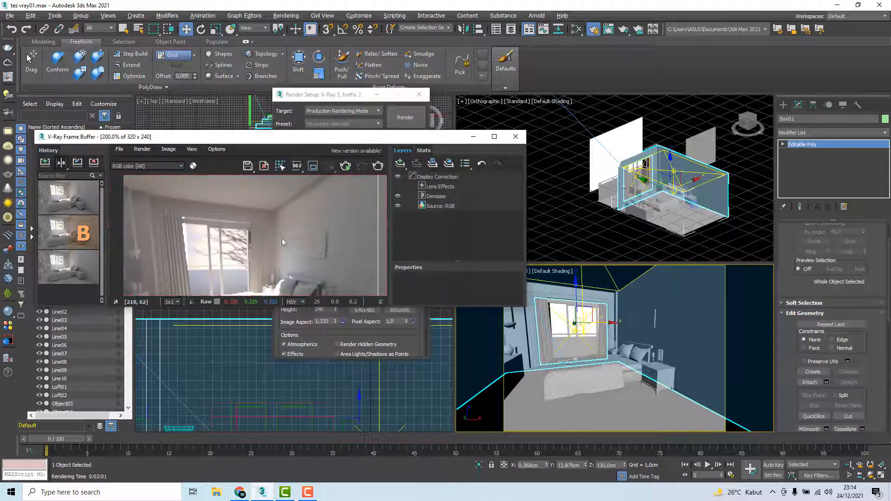
pyautogui.scroll(1, 305, 229)
pyautogui.scroll(-1, 284, 241)
pyautogui.moveTo(273, 203); pyautogui.dragTo(264, 190, button='middle')
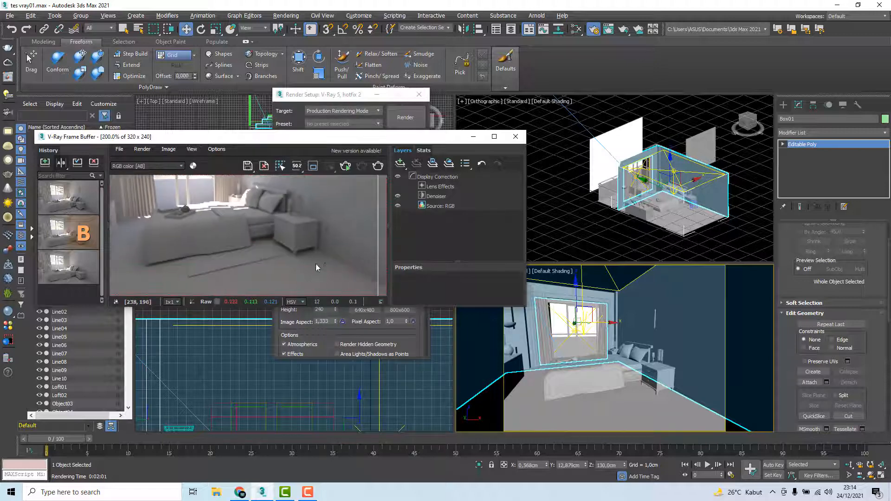
pyautogui.moveTo(313, 252); pyautogui.dragTo(294, 223, button='middle')
pyautogui.moveTo(376, 228); pyautogui.dragTo(362, 242)
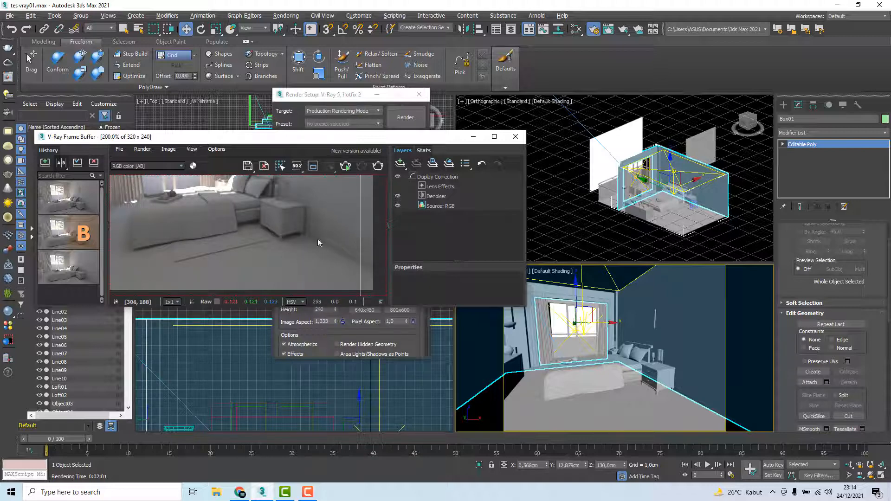
pyautogui.scroll(-1, 267, 216)
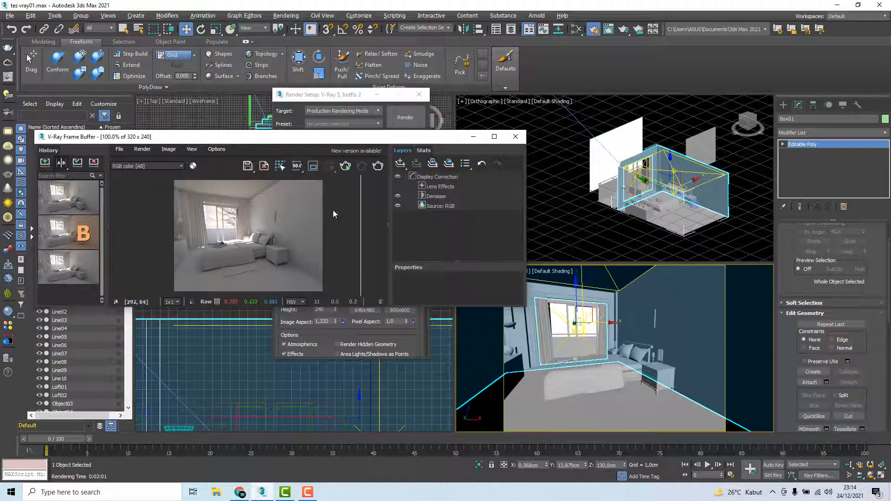
# Sweep the A/B divider across the whole room image to compare the two renders at 100%
pyautogui.moveTo(361, 218); pyautogui.dragTo(312, 226)
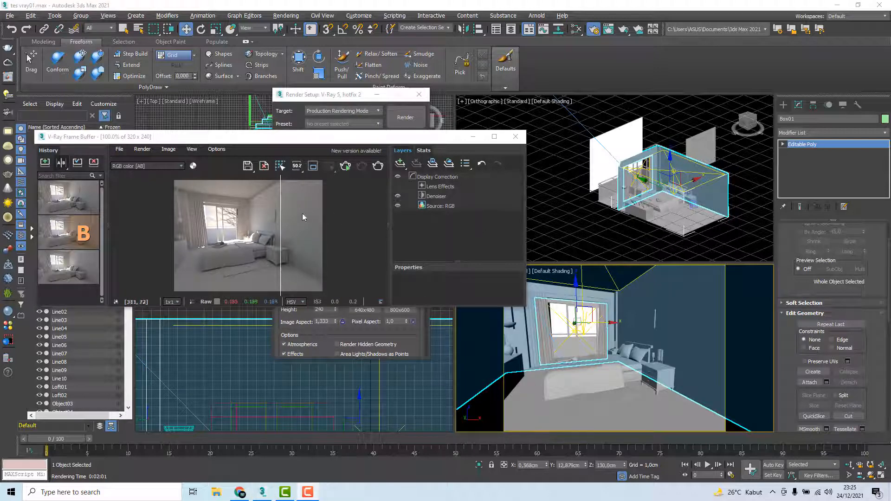
pyautogui.moveTo(278, 211); pyautogui.dragTo(301, 206)
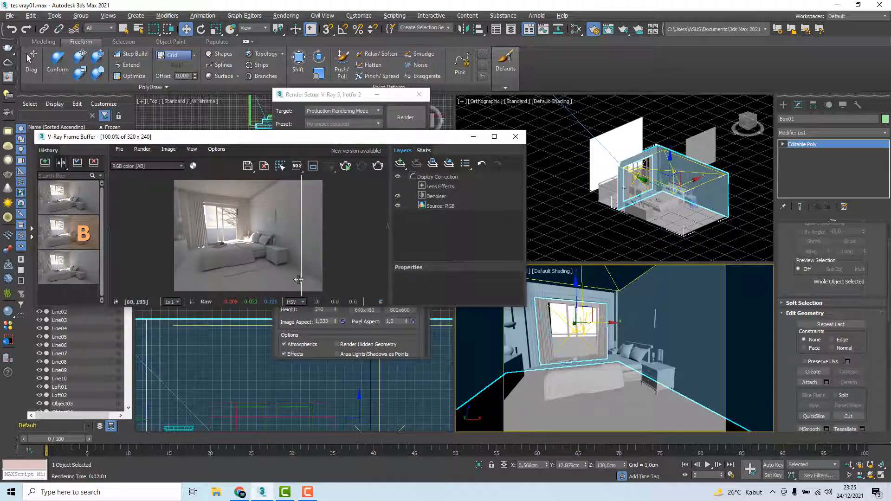
pyautogui.moveTo(305, 216); pyautogui.dragTo(239, 212)
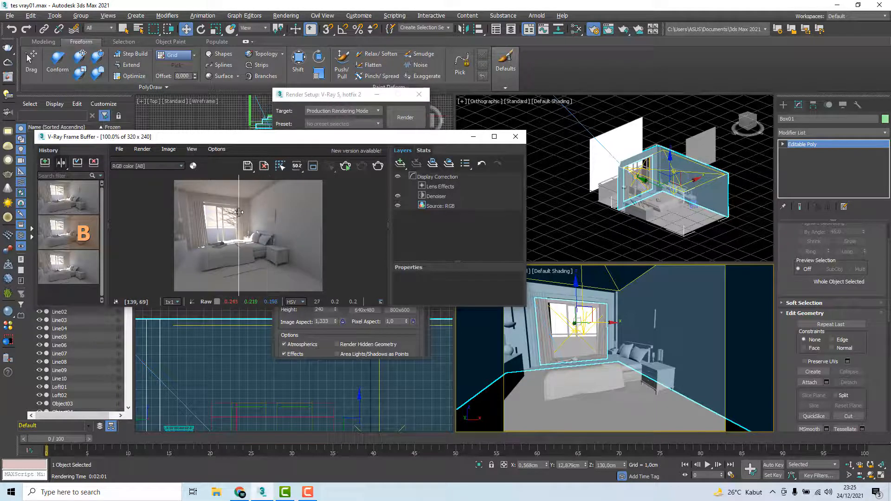
# Move the V-Ray Frame Buffer aside and close the render setup
pyautogui.moveTo(288, 140); pyautogui.dragTo(341, 114)
pyautogui.click(345, 95)
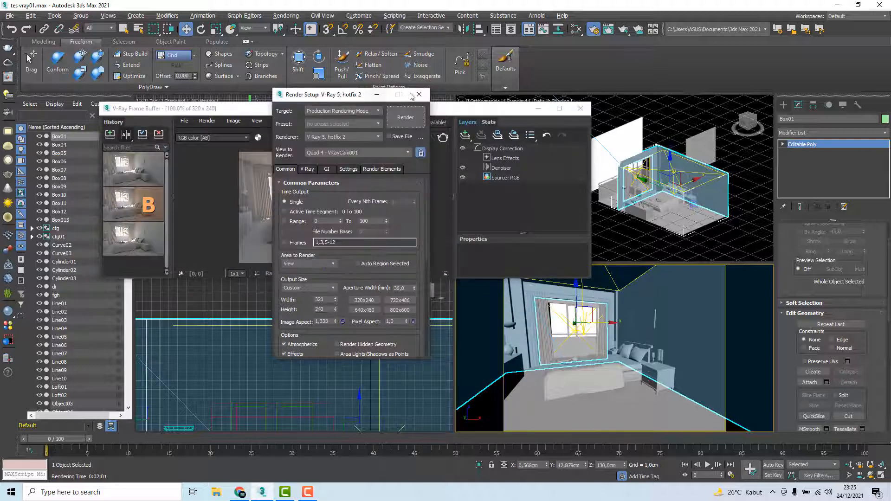
pyautogui.click(419, 96)
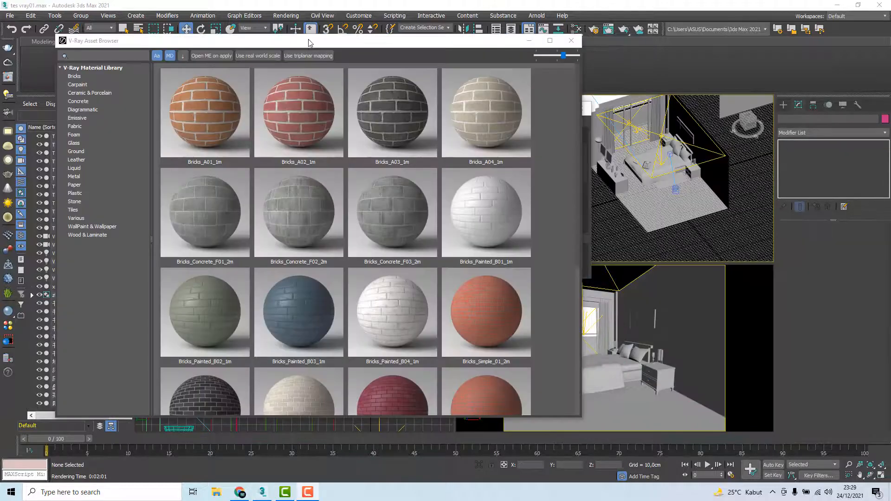
# With the floor selected, add Flooring_Parquet_Parallel_J01_120cm from the V-Ray library's Wood & Laminate category to the material editor
pyautogui.moveTo(320, 47); pyautogui.dragTo(294, 48)
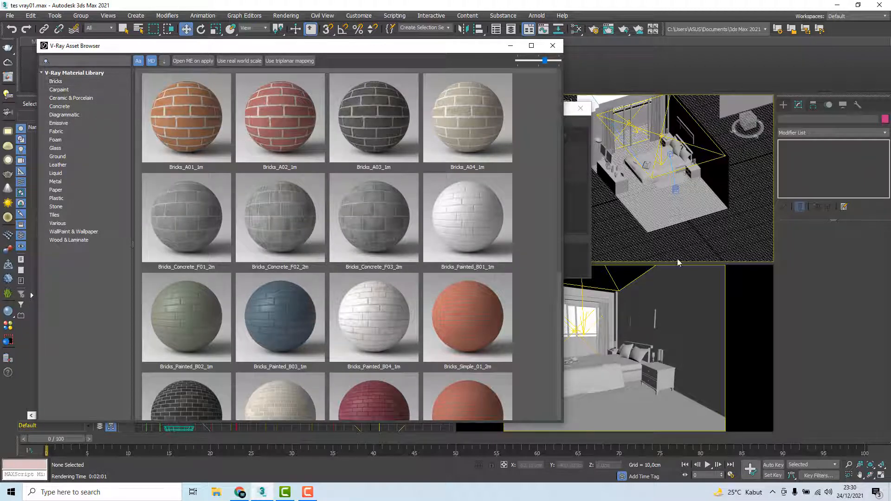
pyautogui.click(681, 211)
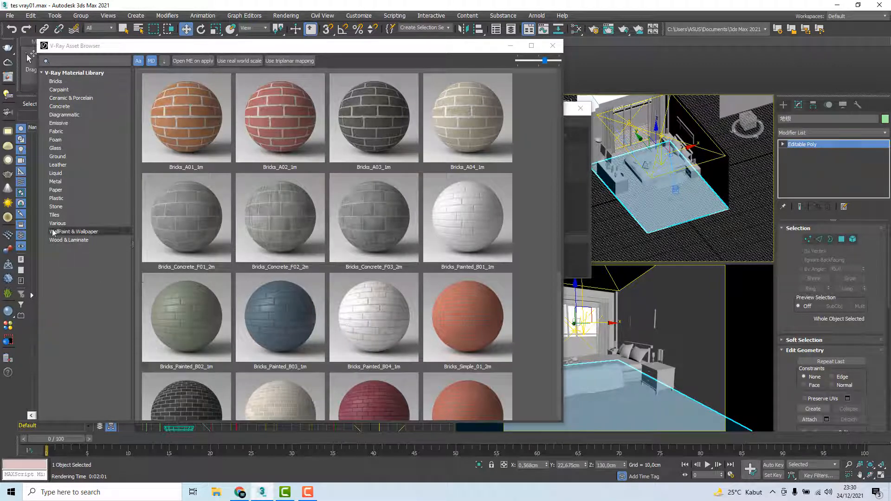
pyautogui.click(65, 240)
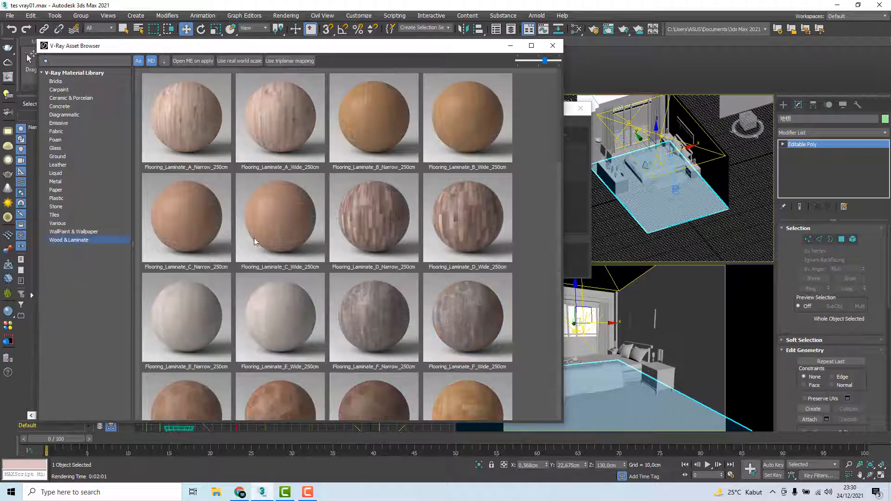
pyautogui.moveTo(561, 190); pyautogui.dragTo(561, 213)
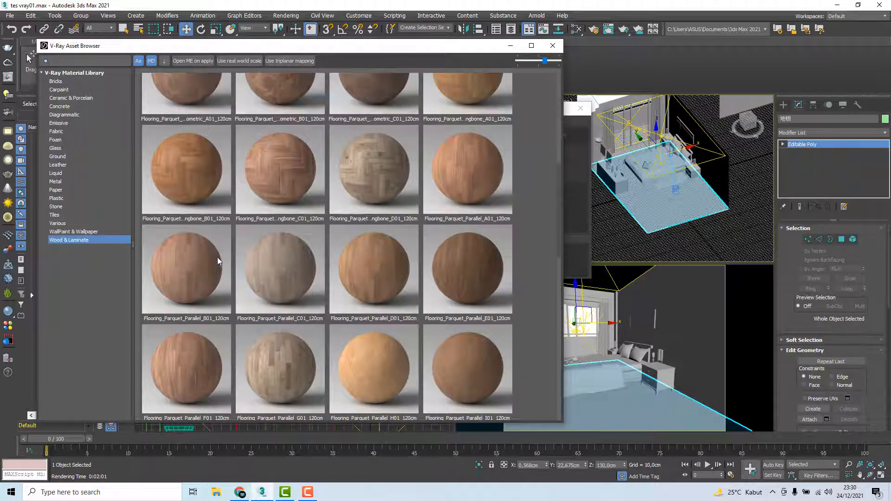
pyautogui.scroll(-5, 216, 257)
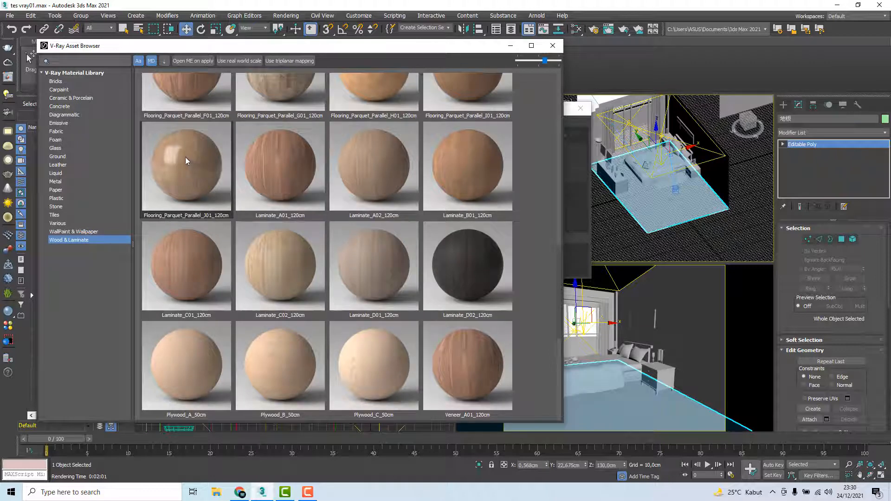
pyautogui.rightClick(186, 161)
pyautogui.click(203, 175)
# Arrange the parquet material and its map nodes clear of the tree image nodes in the Slate Material Editor
pyautogui.moveTo(296, 167); pyautogui.dragTo(273, 144)
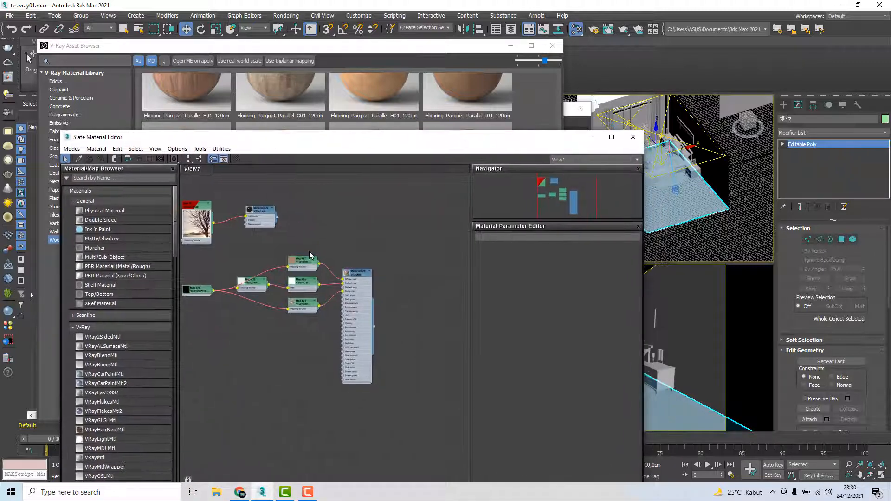
pyautogui.scroll(-2, 308, 254)
pyautogui.moveTo(205, 353); pyautogui.dragTo(240, 324)
pyautogui.moveTo(292, 311); pyautogui.dragTo(403, 294, button='middle')
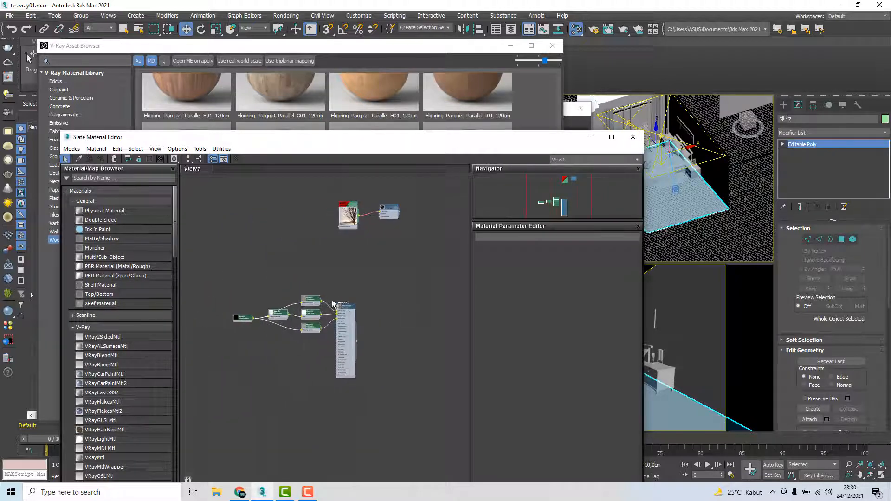
pyautogui.click(317, 298)
pyautogui.moveTo(321, 358); pyautogui.dragTo(384, 422)
pyautogui.click(285, 305)
pyautogui.moveTo(218, 280); pyautogui.dragTo(385, 414)
pyautogui.moveTo(337, 305); pyautogui.dragTo(297, 305)
pyautogui.scroll(8, 302, 302)
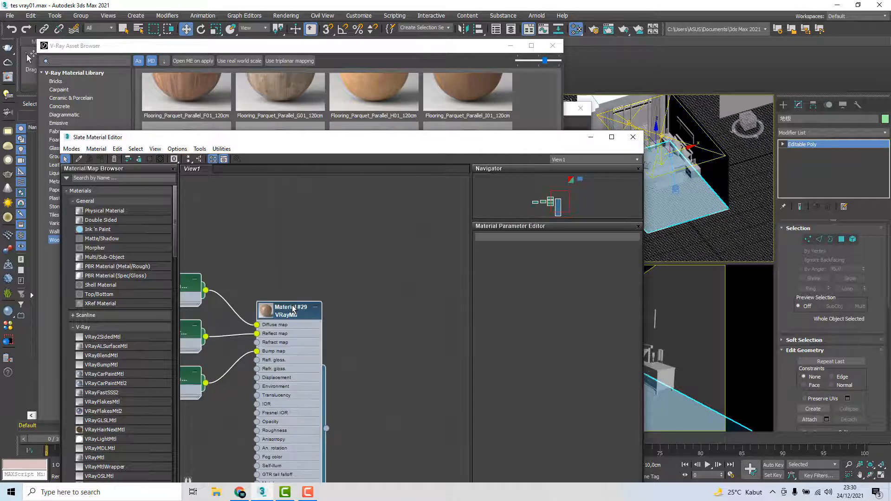
pyautogui.scroll(-2, 313, 281)
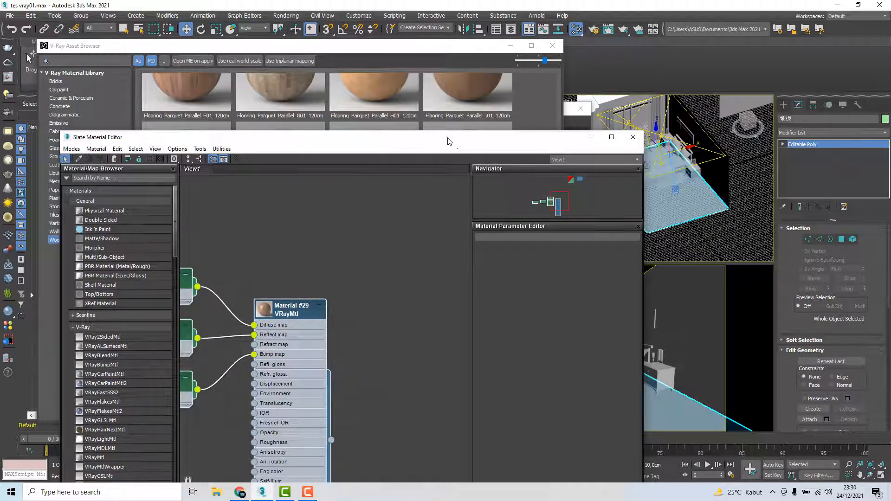
# Select the bedroom floor and assign the parquet VRayMtl to it
pyautogui.moveTo(449, 140); pyautogui.dragTo(396, 130)
pyautogui.click(693, 204)
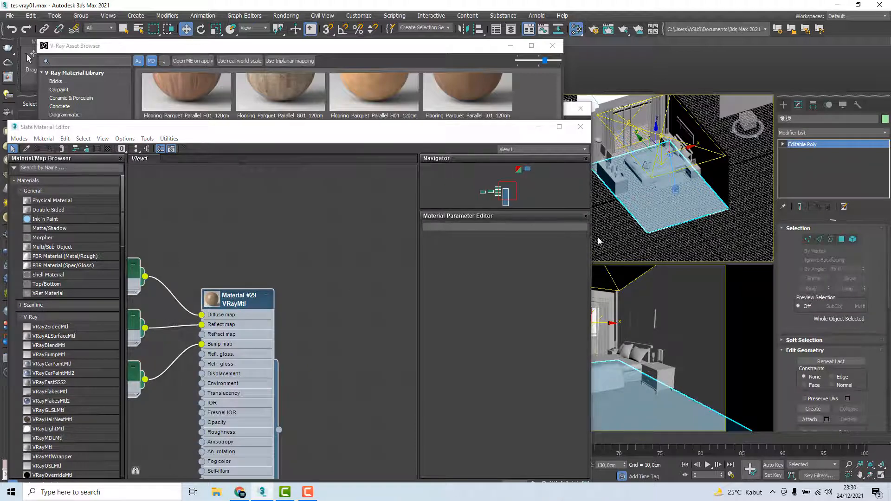
pyautogui.click(700, 238)
pyautogui.click(687, 216)
pyautogui.rightClick(229, 307)
pyautogui.click(324, 282)
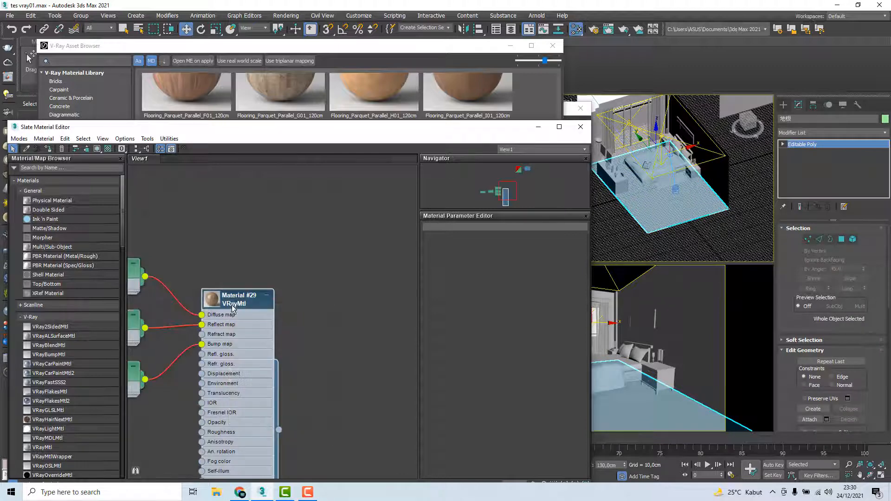
pyautogui.rightClick(233, 301)
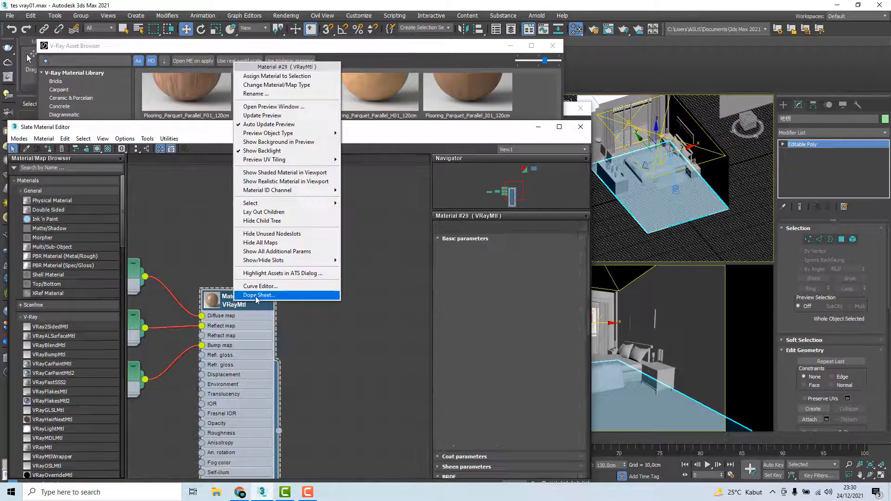
pyautogui.click(262, 76)
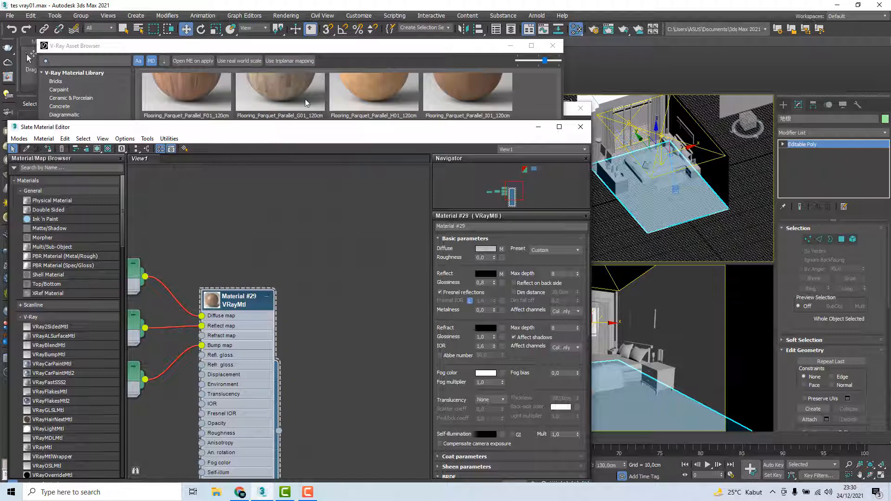
# Show the shaded parquet material on the floor in the viewports
pyautogui.click(723, 239)
pyautogui.click(688, 209)
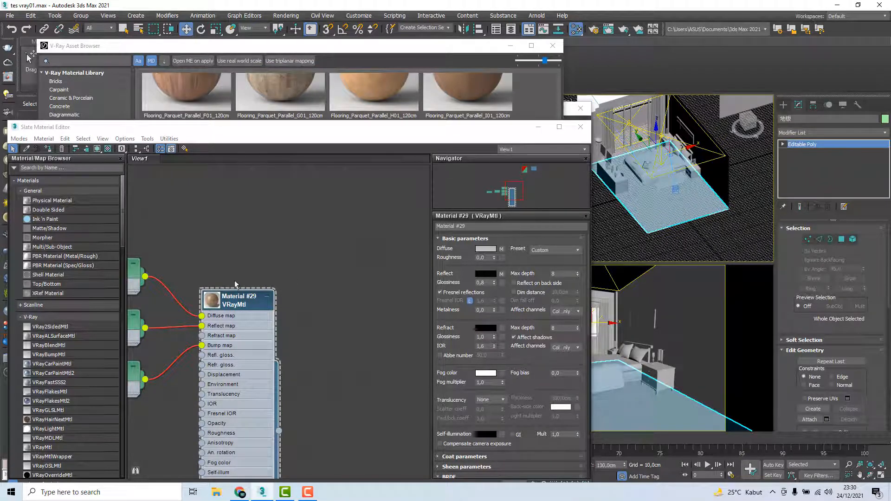
pyautogui.click(98, 148)
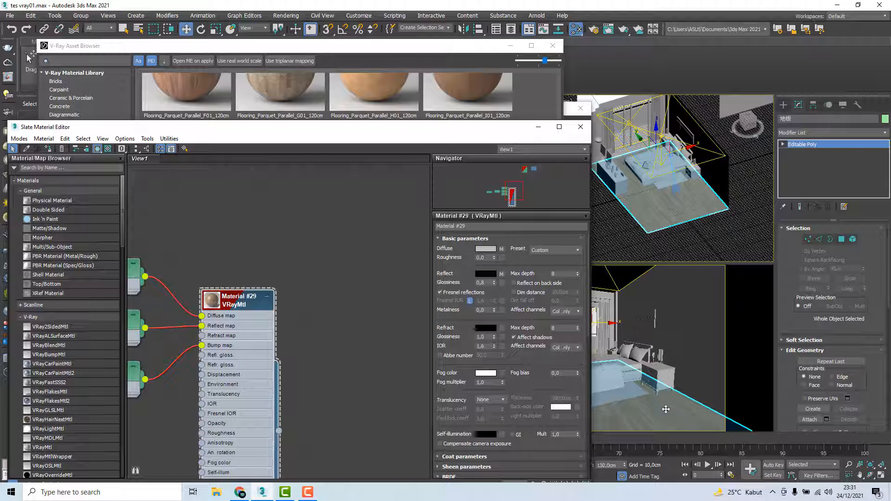
# Select the three pillows at the head of the bed together
pyautogui.scroll(-1, 288, 317)
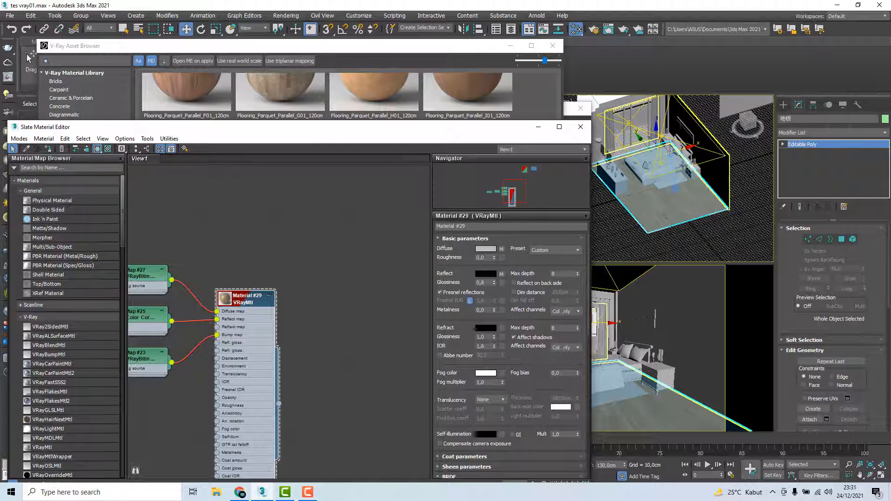
pyautogui.scroll(6, 707, 169)
pyautogui.moveTo(706, 170)
pyautogui.keyDown('alt'); pyautogui.mouseDown(button='middle')
pyautogui.moveTo(686, 179)
pyautogui.moveTo(689, 165)
pyautogui.mouseUp(button='middle'); pyautogui.keyUp('alt')
pyautogui.scroll(3, 687, 177)
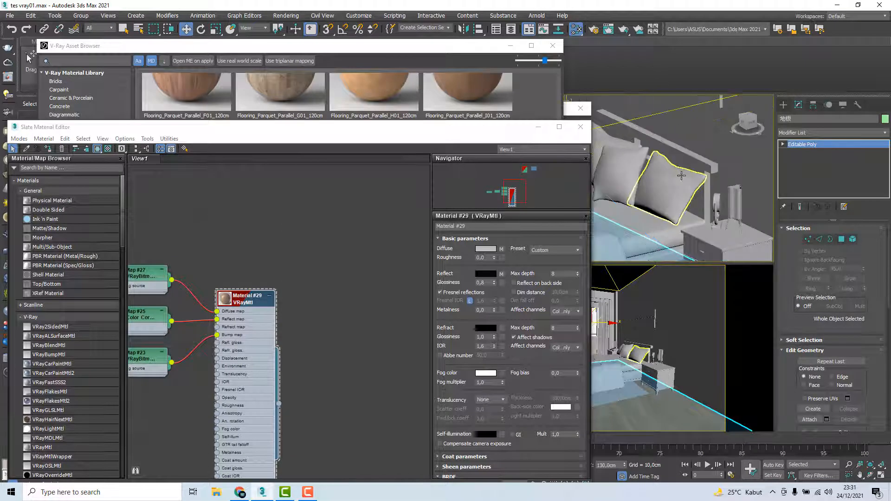
pyautogui.click(678, 175)
pyautogui.keyDown('ctrl'); pyautogui.click(628, 166); pyautogui.keyUp('ctrl')
pyautogui.moveTo(629, 165); pyautogui.dragTo(696, 175, button='middle')
pyautogui.keyDown('alt'); pyautogui.moveTo(696, 175); pyautogui.dragTo(703, 178, button='middle'); pyautogui.keyUp('alt')
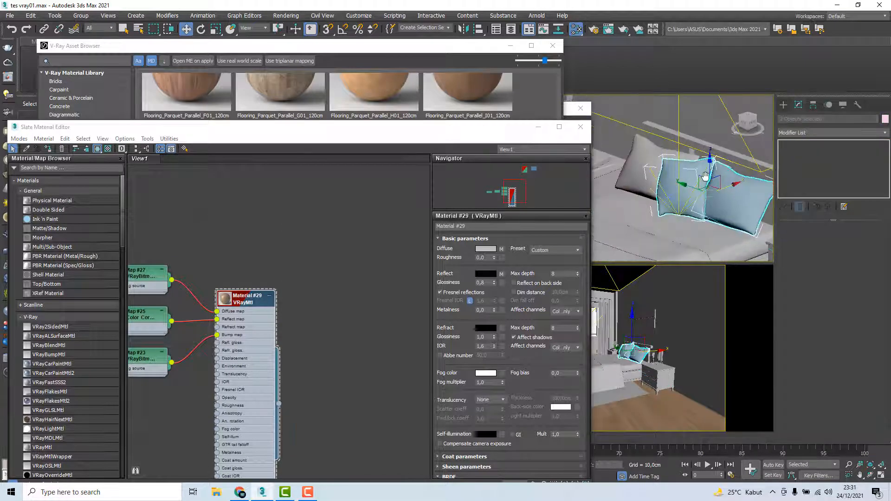
pyautogui.keyDown('ctrl'); pyautogui.click(639, 166); pyautogui.keyUp('ctrl')
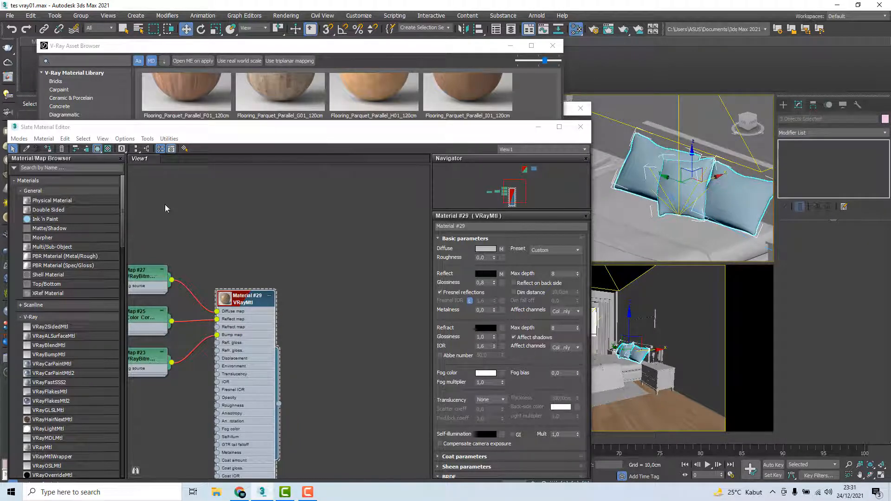
# Add Curtain_B01_20cm from the V-Ray library's Fabric category to the material editor
pyautogui.click(230, 48)
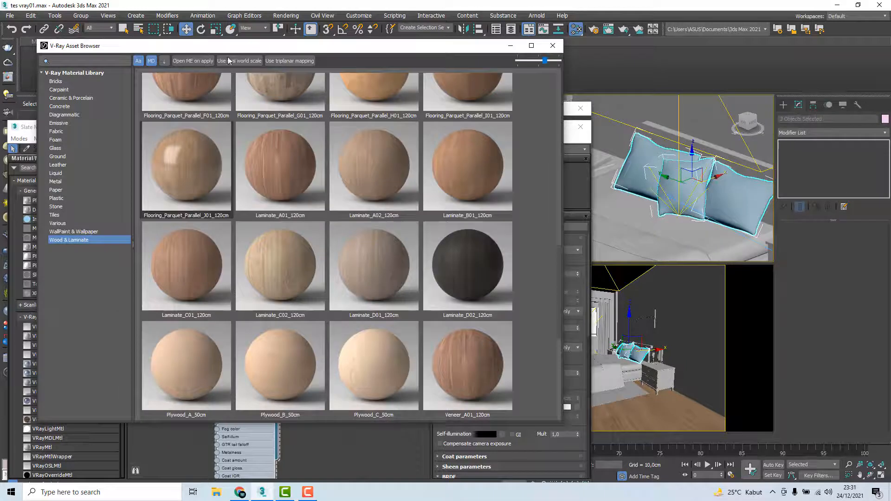
pyautogui.click(57, 132)
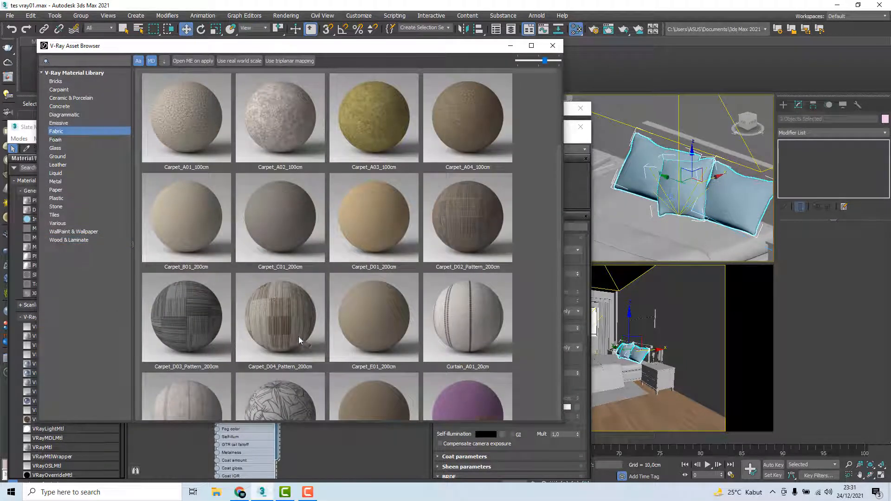
pyautogui.scroll(-3, 300, 339)
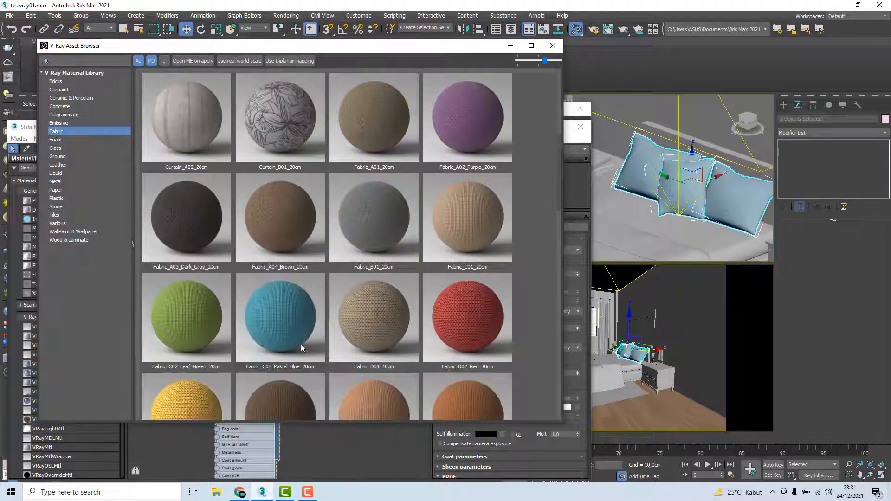
pyautogui.rightClick(288, 115)
pyautogui.click(314, 130)
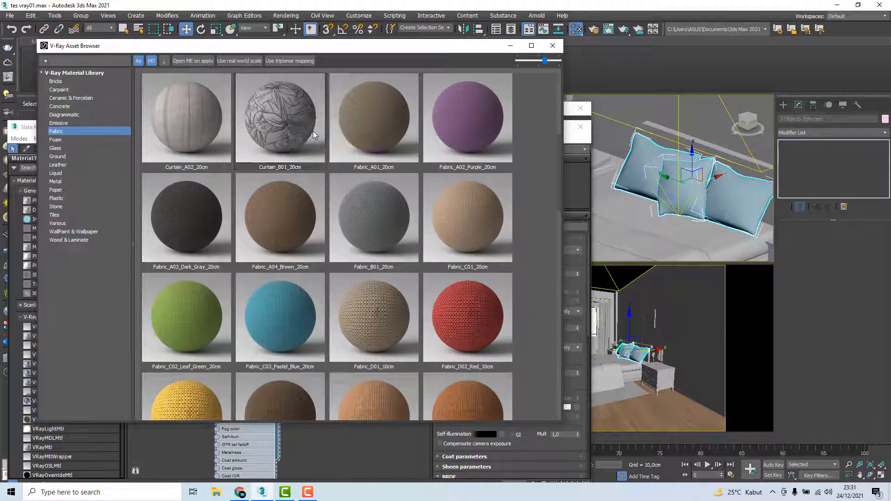
# Arrange the new curtain fabric nodes beside the parquet material, clear of the tree image nodes, in the Slate Material Editor
pyautogui.click(364, 460)
pyautogui.scroll(-3, 339, 336)
pyautogui.moveTo(307, 300); pyautogui.dragTo(147, 307, button='middle')
pyautogui.moveTo(379, 266); pyautogui.dragTo(255, 379, button='middle')
pyautogui.scroll(-2, 279, 330)
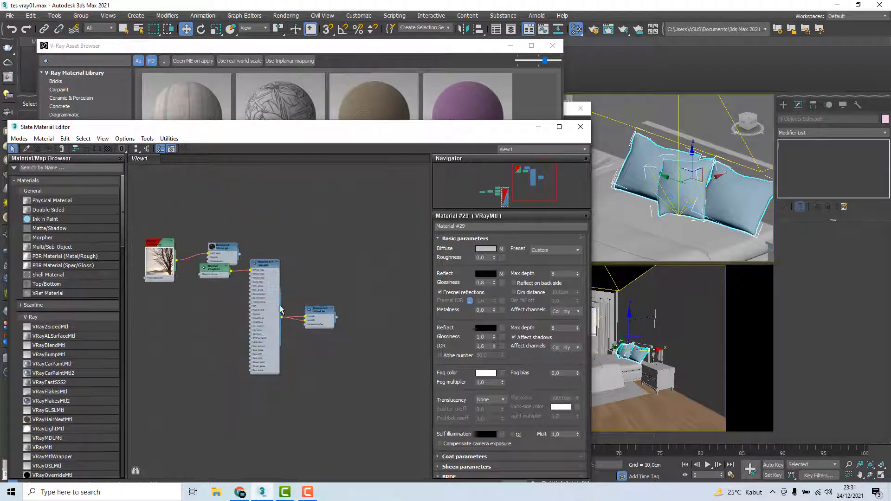
pyautogui.moveTo(154, 244); pyautogui.dragTo(132, 197)
pyautogui.moveTo(221, 246); pyautogui.dragTo(178, 200)
pyautogui.moveTo(184, 241); pyautogui.dragTo(374, 433)
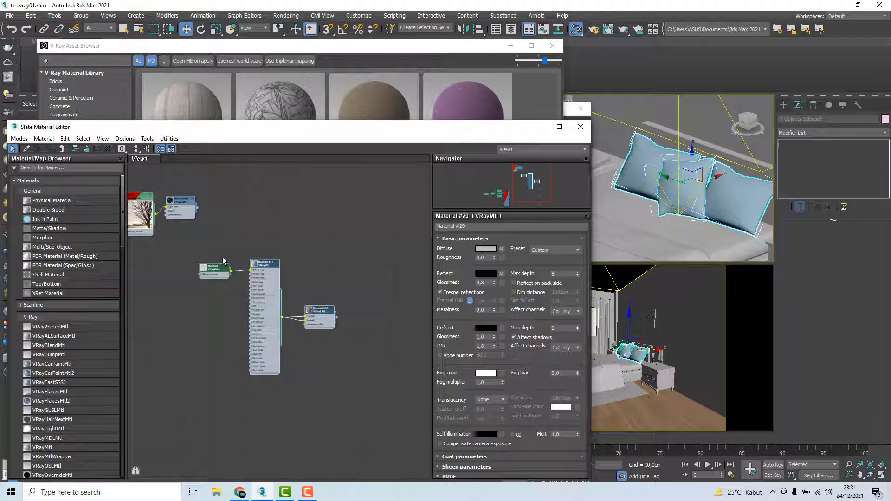
pyautogui.moveTo(176, 242); pyautogui.dragTo(418, 468)
pyautogui.moveTo(265, 267); pyautogui.dragTo(218, 381)
pyautogui.moveTo(240, 361); pyautogui.dragTo(270, 305, button='middle')
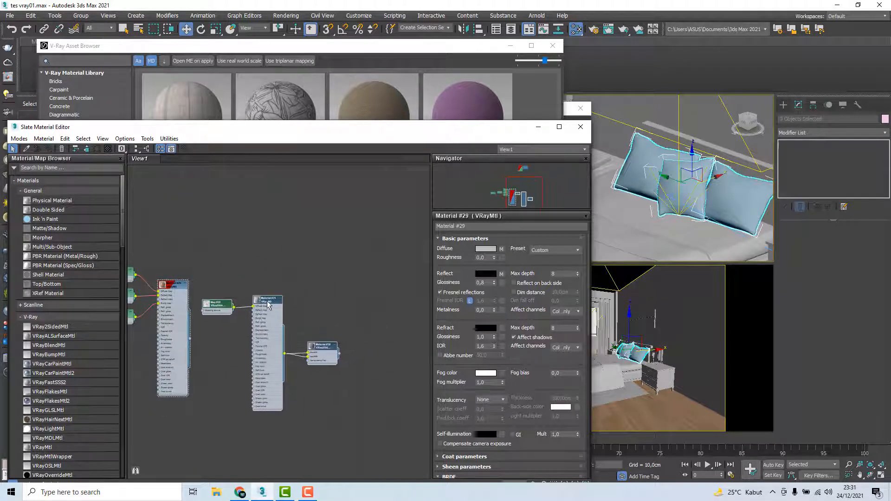
# Assign the new curtain fabric's VRay2SidedMtl material to the three selected pillows
pyautogui.scroll(4, 270, 305)
pyautogui.click(268, 299)
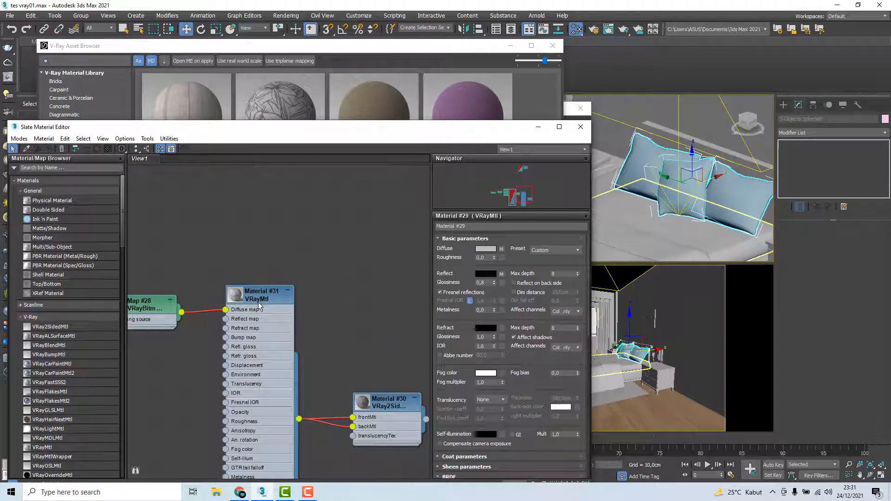
pyautogui.rightClick(389, 166)
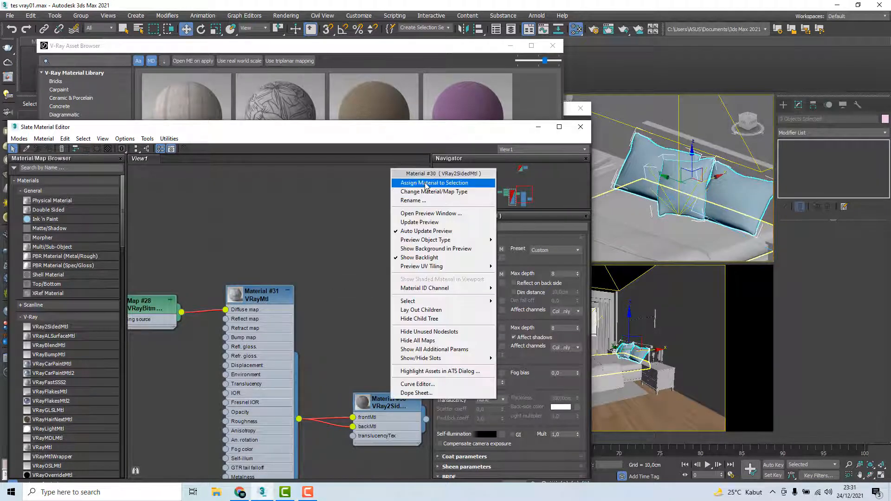
pyautogui.click(425, 186)
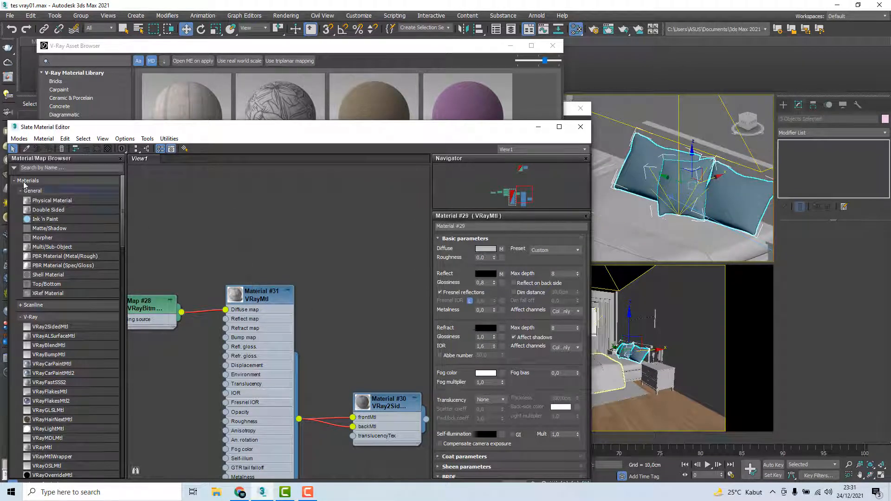
# Show the pillow fabric's shaded VRayMtl, Material #31, on the pillows in the viewports
pyautogui.doubleClick(256, 293)
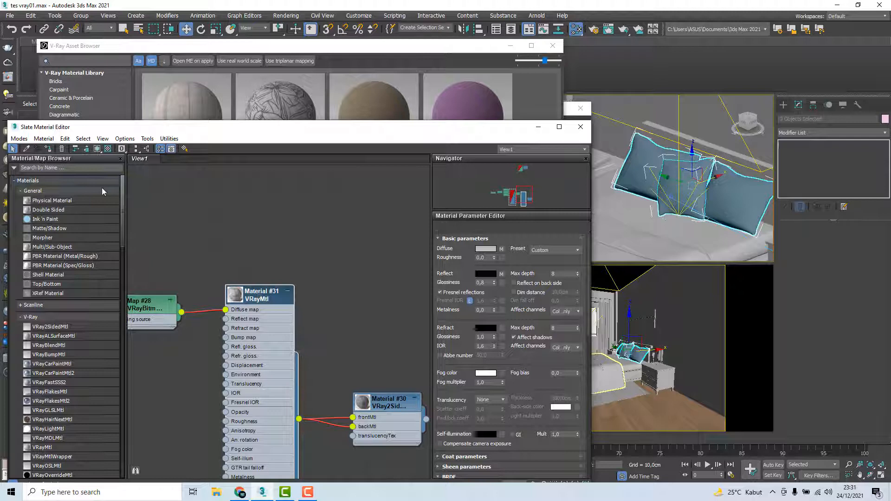
pyautogui.click(99, 149)
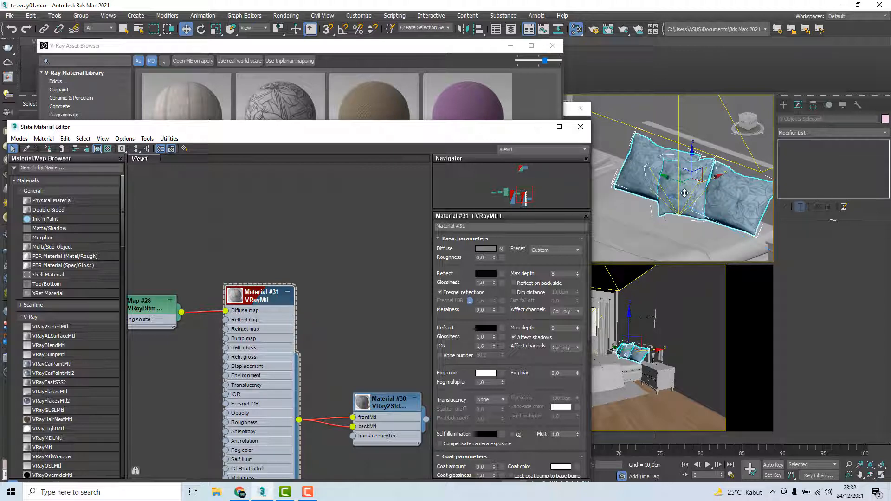
pyautogui.scroll(-5, 684, 192)
pyautogui.keyDown('alt'); pyautogui.moveTo(686, 192); pyautogui.dragTo(668, 194, button='middle'); pyautogui.keyUp('alt')
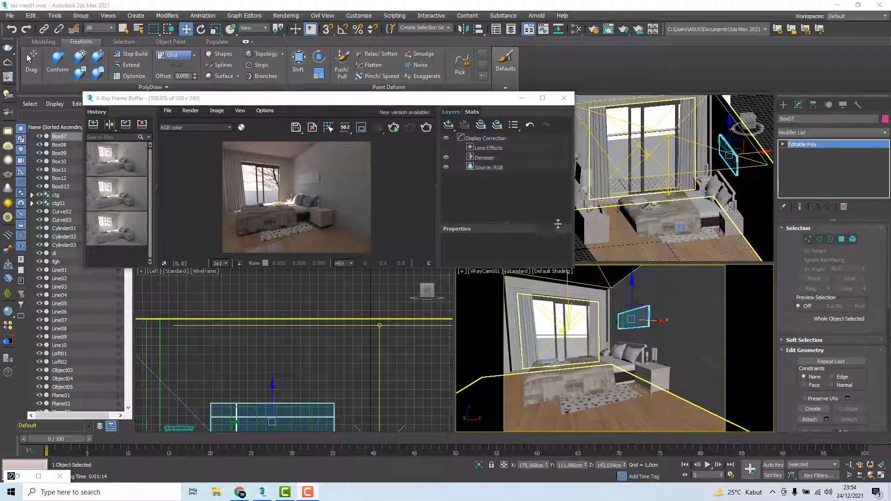
# Orbit the VRayCam001 camera slightly around the bedroom for a new angle on the bed and window, and return to the Move tool
pyautogui.click(870, 475)
pyautogui.moveTo(672, 374); pyautogui.dragTo(677, 373)
pyautogui.moveTo(694, 382); pyautogui.dragTo(629, 353)
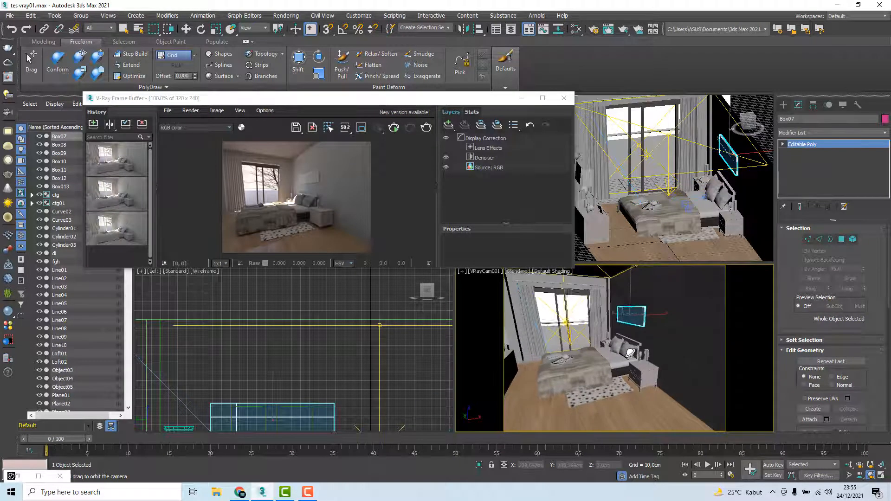
pyautogui.press('w')
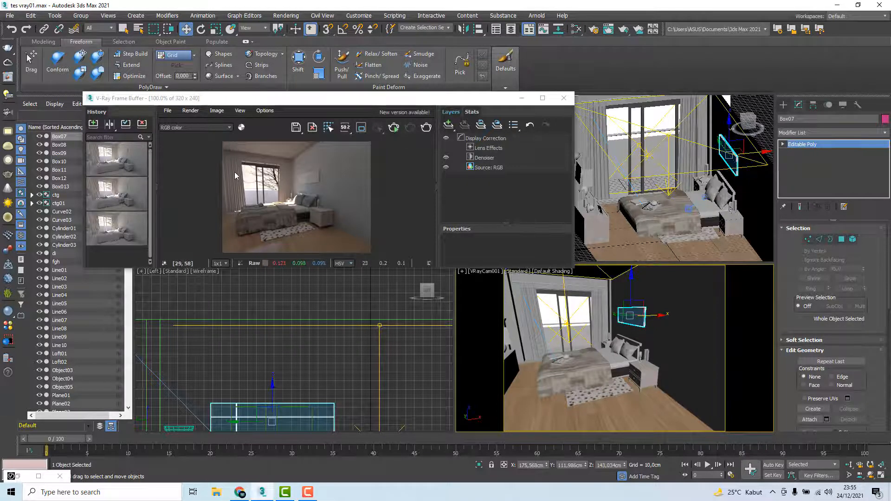
# Inspect the curtains in the test render, select the room's wall object and open the Slate Material Editor
pyautogui.scroll(1, 235, 179)
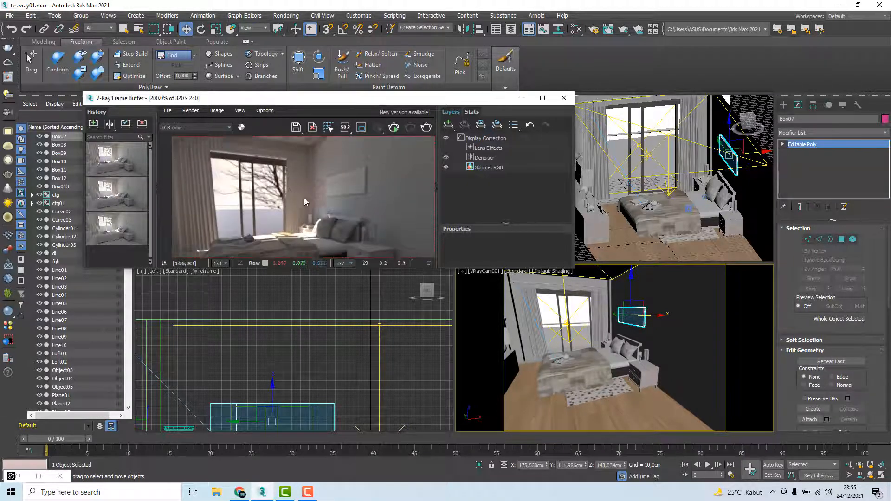
pyautogui.scroll(1, 213, 199)
pyautogui.scroll(-1, 216, 201)
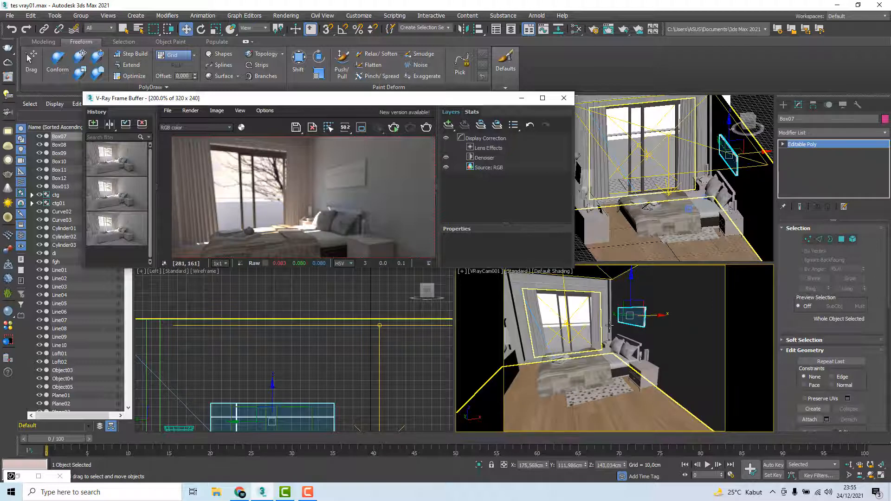
pyautogui.click(744, 351)
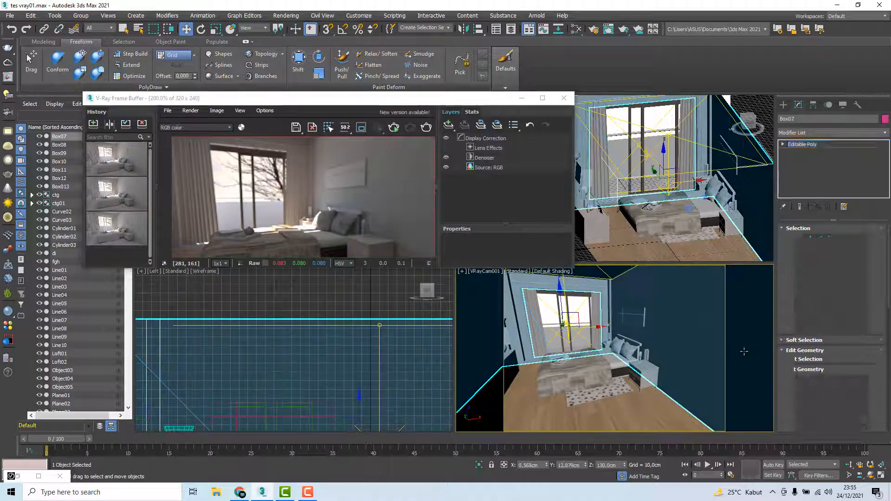
pyautogui.press('m')
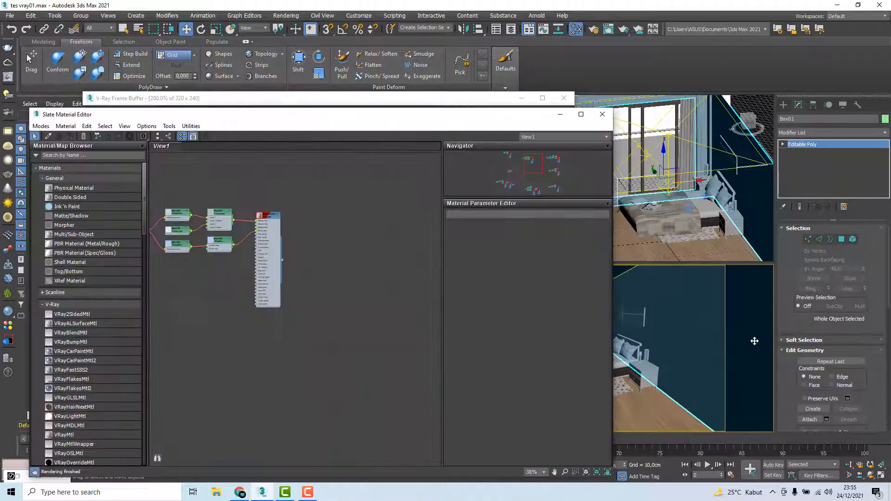
pyautogui.moveTo(306, 118); pyautogui.dragTo(388, 100)
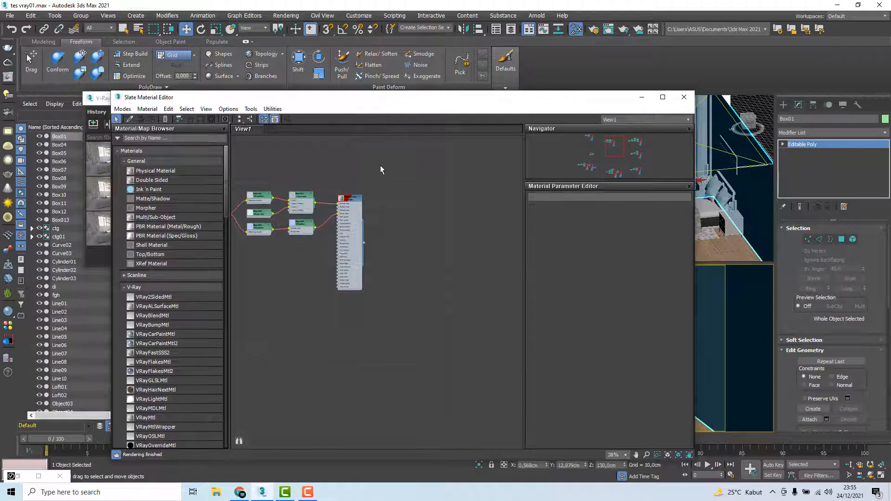
# Bring the Material #39 node tree into view in the Slate Material Editor with empty space beside its VRayMtl node
pyautogui.scroll(-2, 379, 164)
pyautogui.scroll(-1, 369, 197)
pyautogui.moveTo(369, 197); pyautogui.dragTo(440, 224, button='middle')
pyautogui.moveTo(288, 189); pyautogui.dragTo(509, 333)
pyautogui.scroll(3, 421, 225)
pyautogui.scroll(-2, 453, 217)
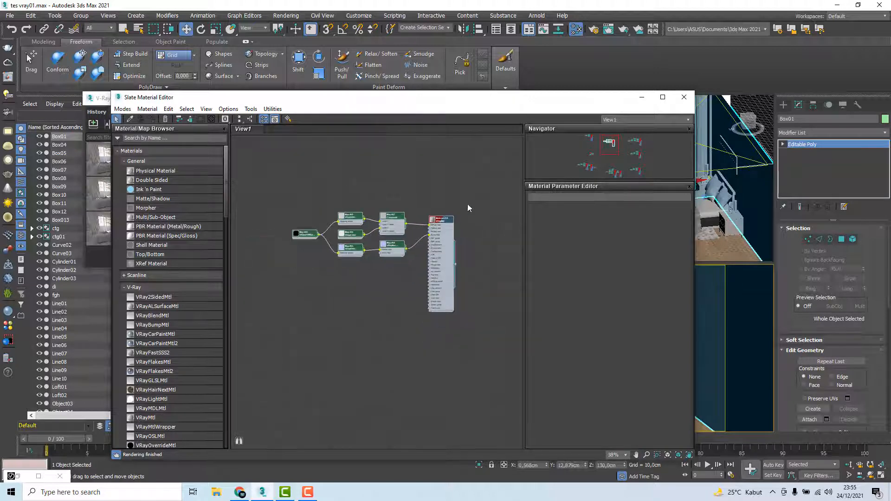
pyautogui.moveTo(477, 191); pyautogui.dragTo(268, 340)
pyautogui.scroll(5, 445, 221)
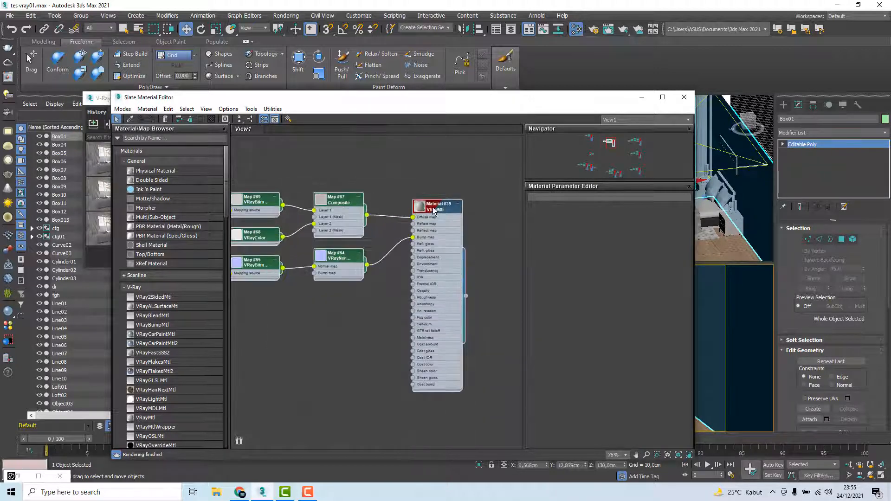
pyautogui.moveTo(425, 208); pyautogui.dragTo(417, 213)
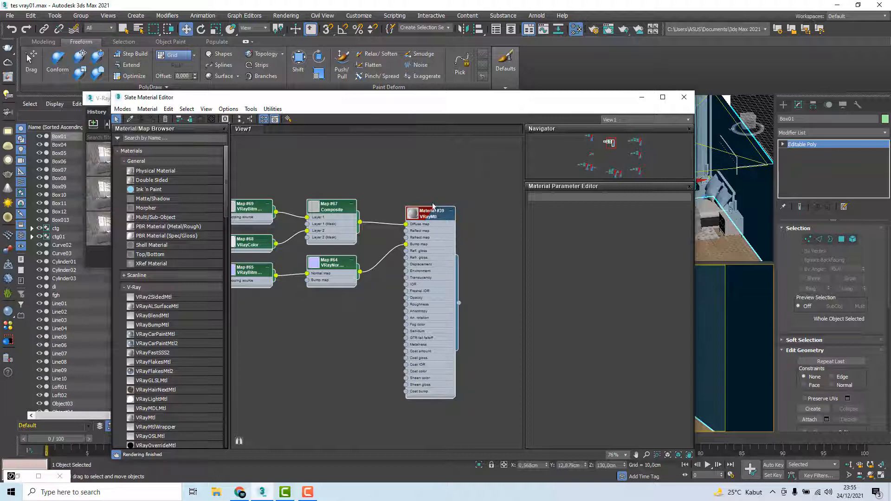
pyautogui.moveTo(448, 188); pyautogui.dragTo(355, 185, button='middle')
pyautogui.scroll(-1, 356, 184)
pyautogui.click(419, 193)
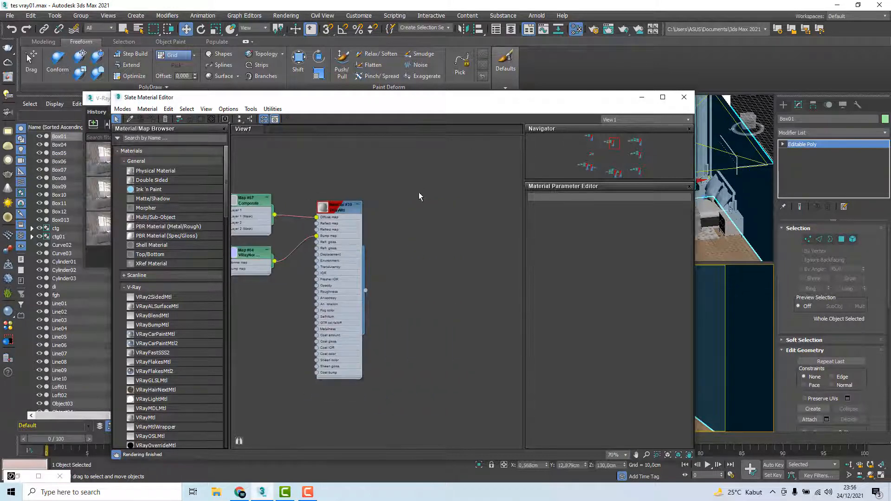
# Add a VRay2SidedMtl node beside Material #39, connect Material #39 to its frontMtl slot and open its parameters
pyautogui.click(148, 138)
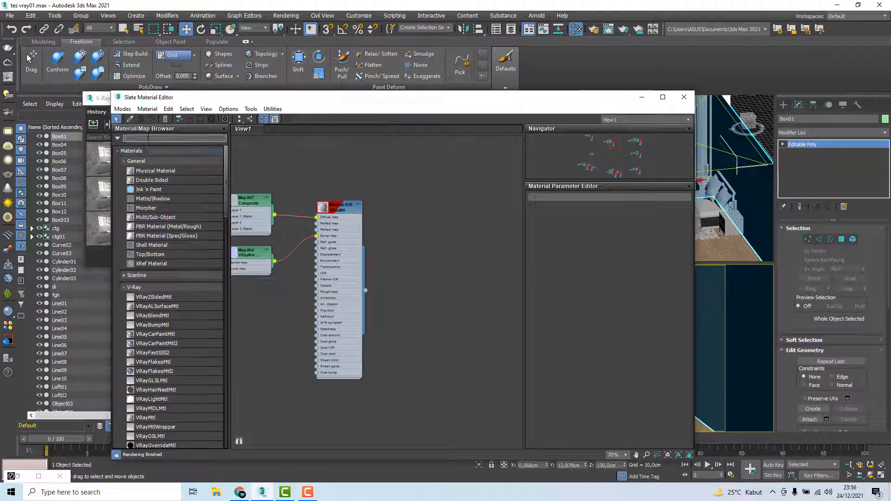
pyautogui.write('vr')
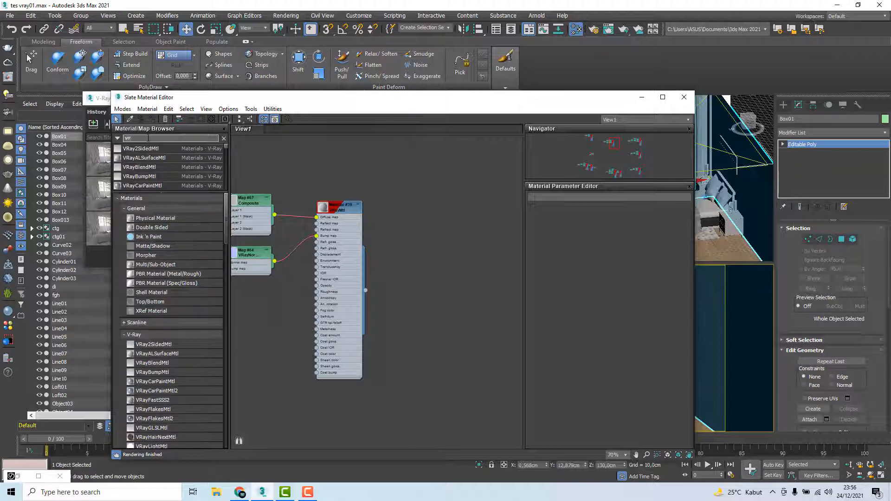
pyautogui.write('ay2')
pyautogui.moveTo(142, 149); pyautogui.dragTo(422, 286)
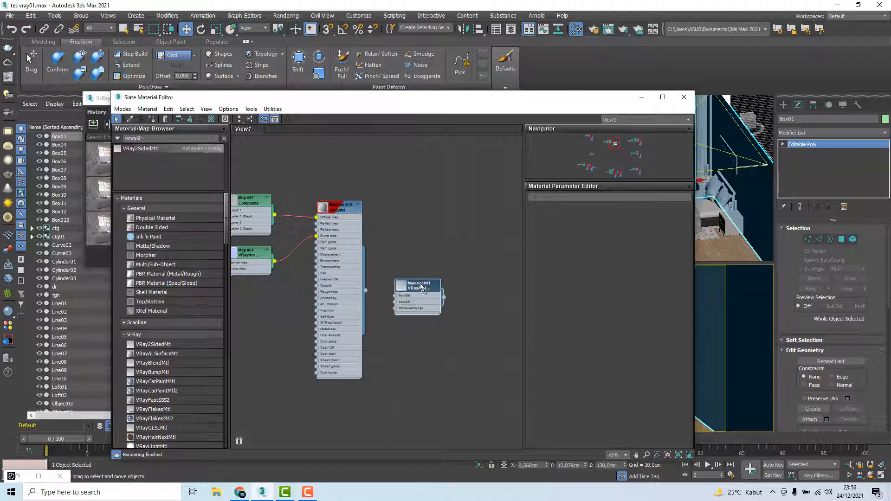
pyautogui.scroll(5, 391, 284)
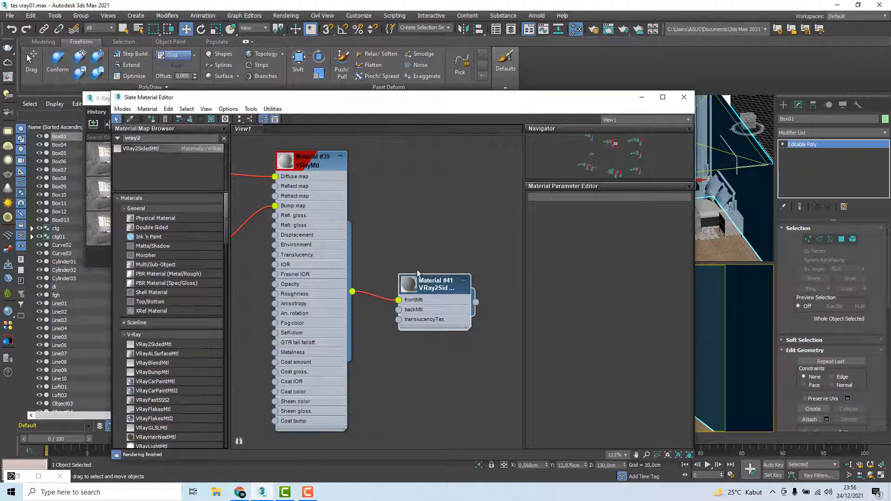
pyautogui.doubleClick(436, 287)
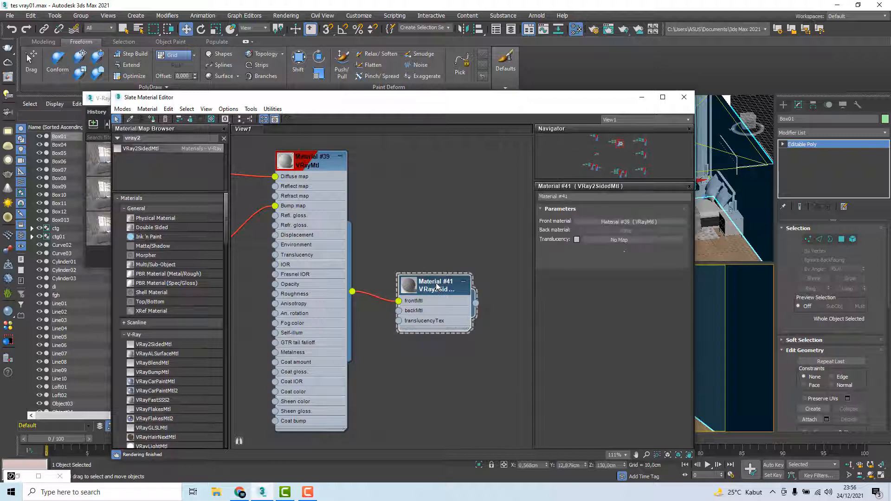
# Select both window curtains and assign the VRay2SidedMtl, Material #41, to them
pyautogui.moveTo(495, 106); pyautogui.dragTo(369, 110)
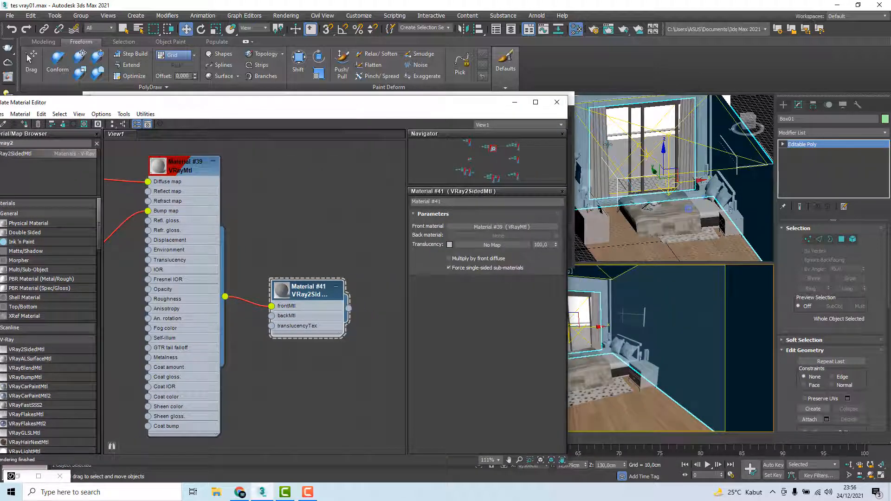
pyautogui.click(695, 128)
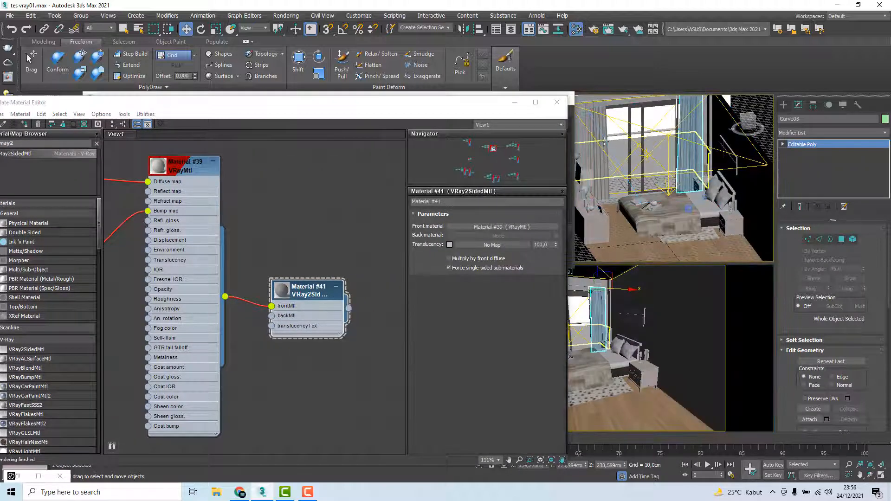
pyautogui.keyDown('ctrl'); pyautogui.click(595, 127); pyautogui.keyUp('ctrl')
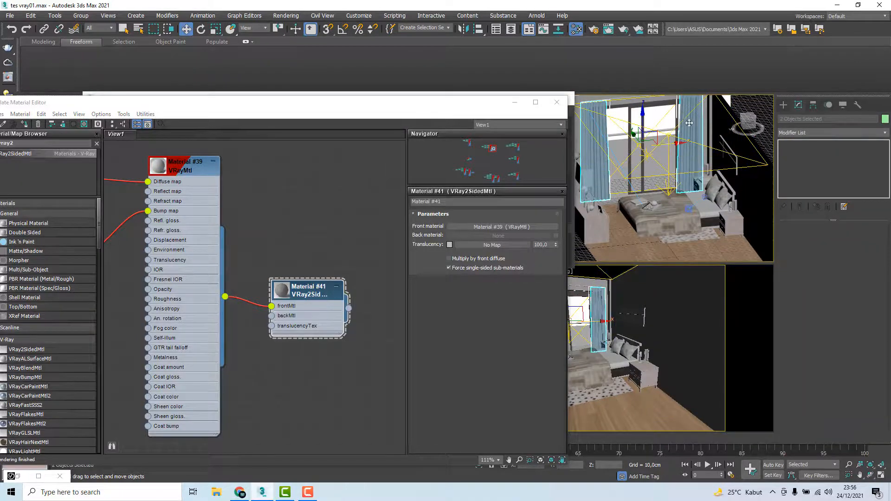
pyautogui.rightClick(297, 282)
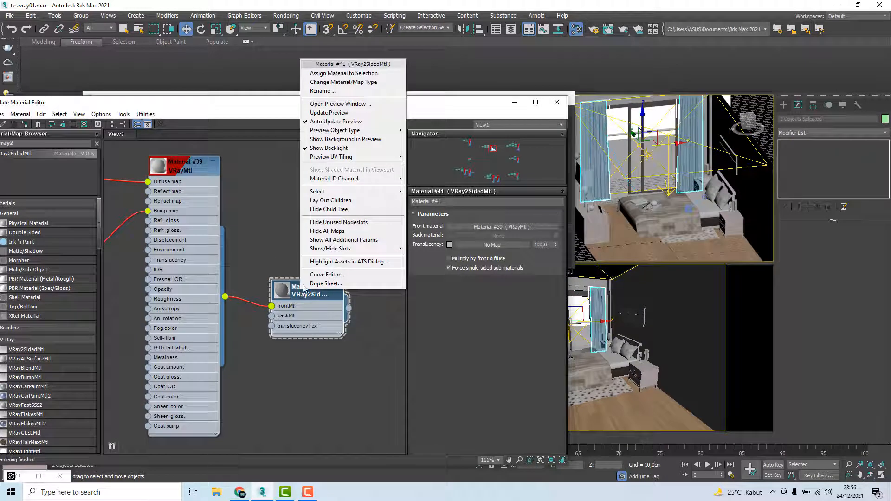
pyautogui.click(332, 78)
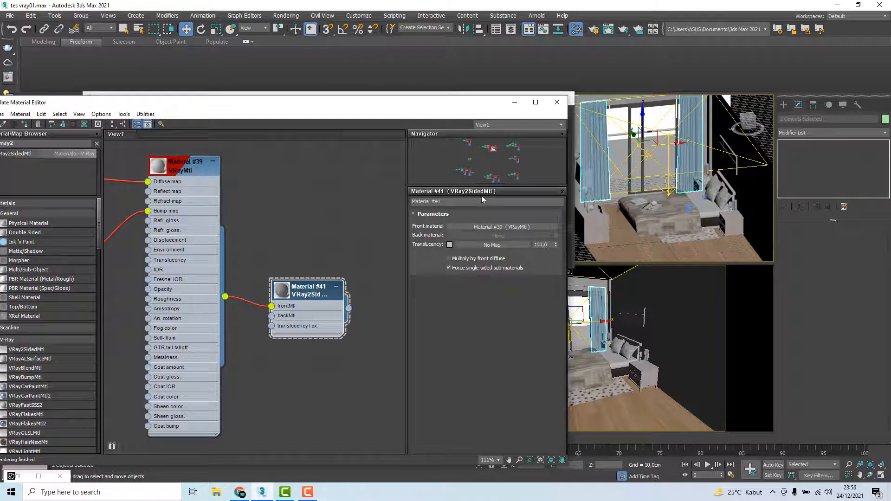
# Draw a render region around the window and curtains in the V-Ray Frame Buffer
pyautogui.moveTo(389, 111); pyautogui.dragTo(369, 166)
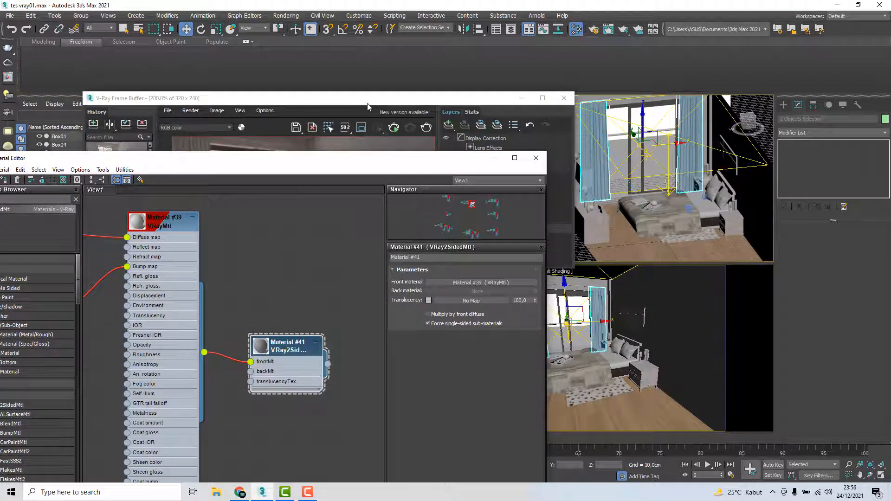
pyautogui.moveTo(367, 106); pyautogui.dragTo(350, 97)
pyautogui.scroll(-2, 297, 157)
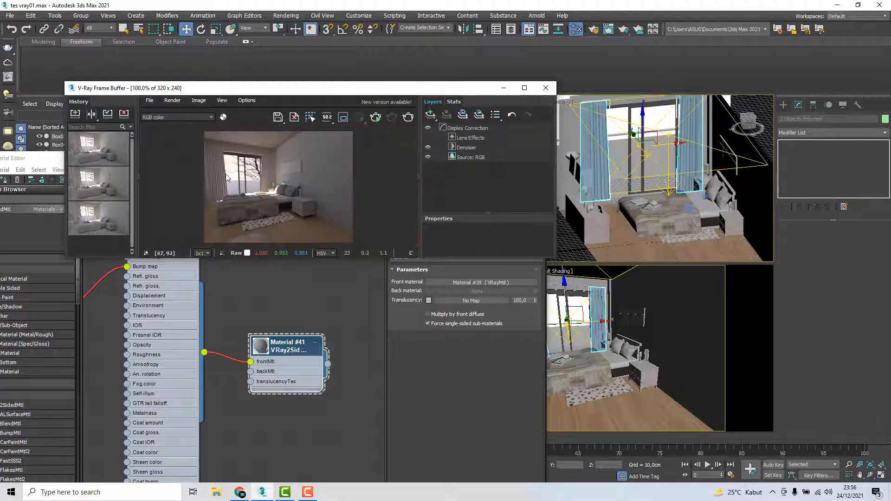
pyautogui.scroll(2, 226, 173)
pyautogui.scroll(-2, 264, 190)
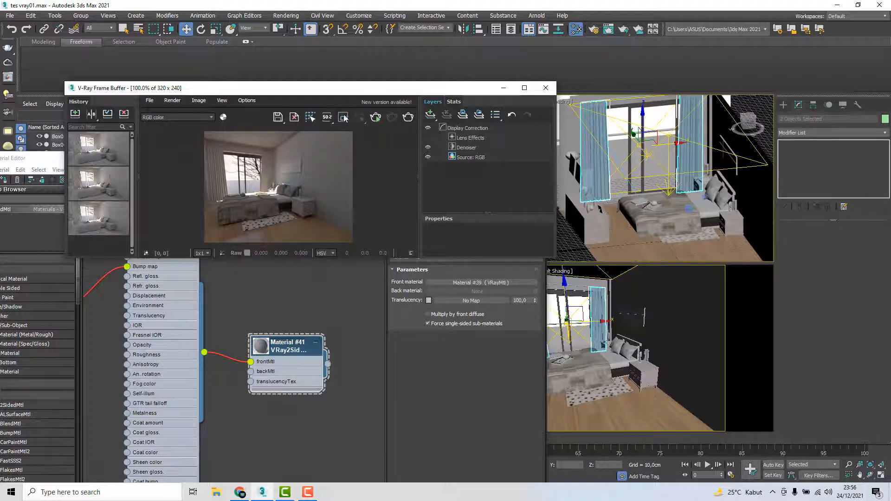
pyautogui.moveTo(206, 143); pyautogui.dragTo(277, 199)
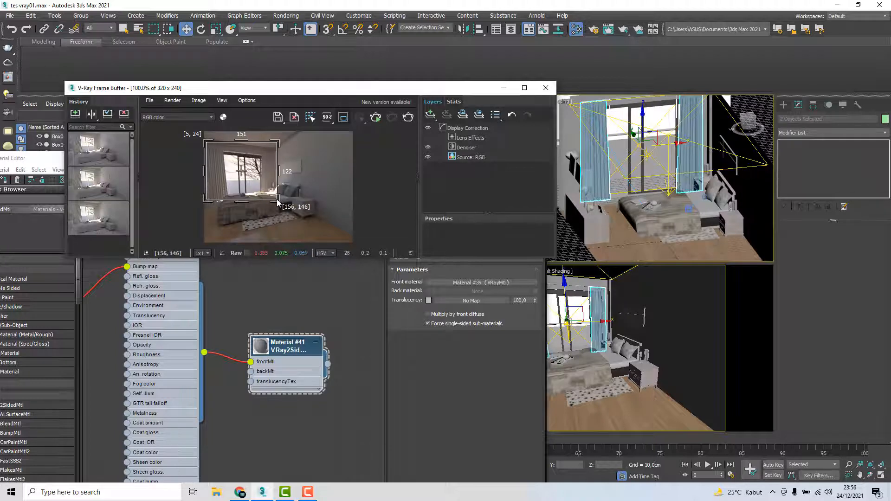
pyautogui.moveTo(275, 143); pyautogui.dragTo(278, 203)
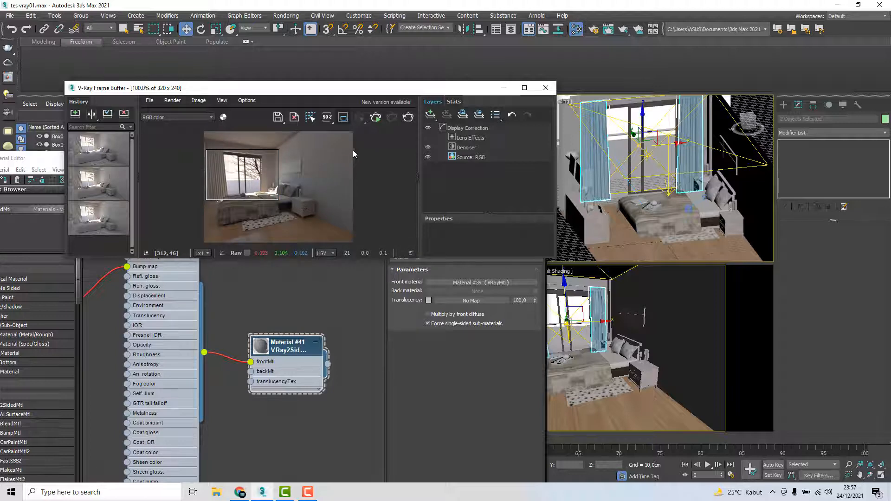
# Render the window region and examine the two-sided curtains close up
pyautogui.click(410, 118)
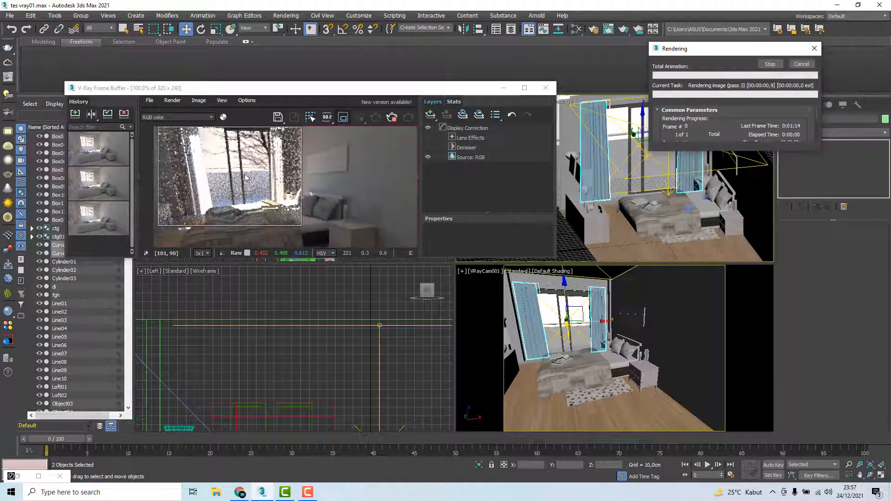
pyautogui.scroll(4, 216, 178)
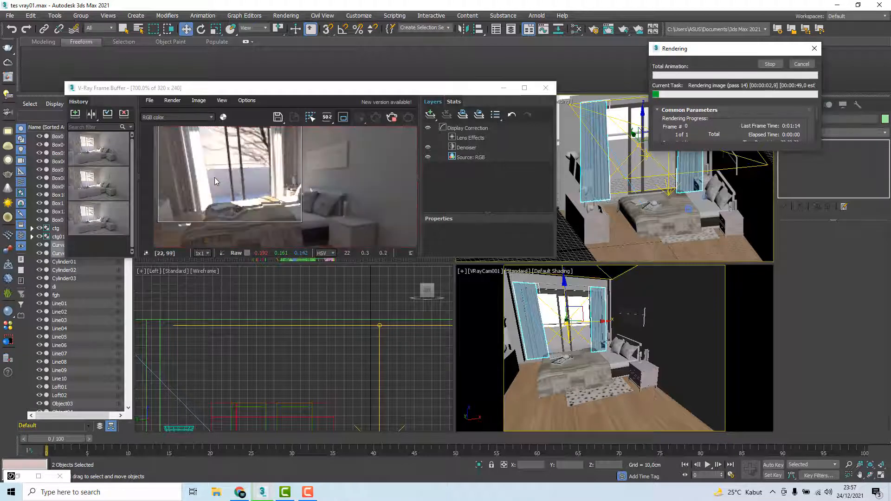
pyautogui.scroll(-2, 200, 183)
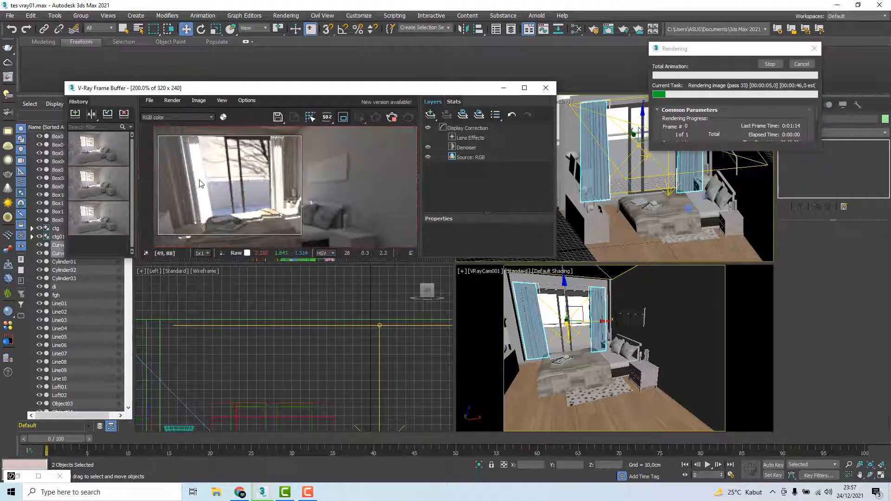
pyautogui.scroll(2, 197, 181)
pyautogui.scroll(-2, 199, 182)
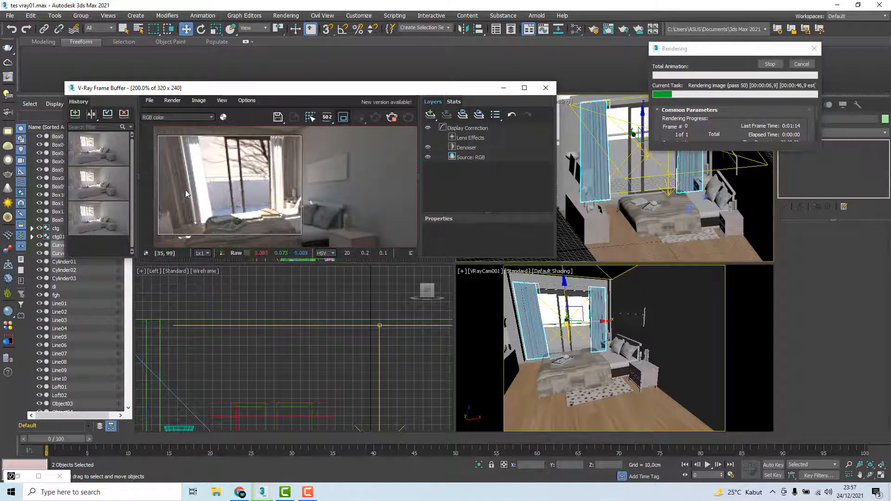
# Examine the two-sided curtains in the running window-region render, both close up and in full, and cancel the render
pyautogui.scroll(-1, 190, 176)
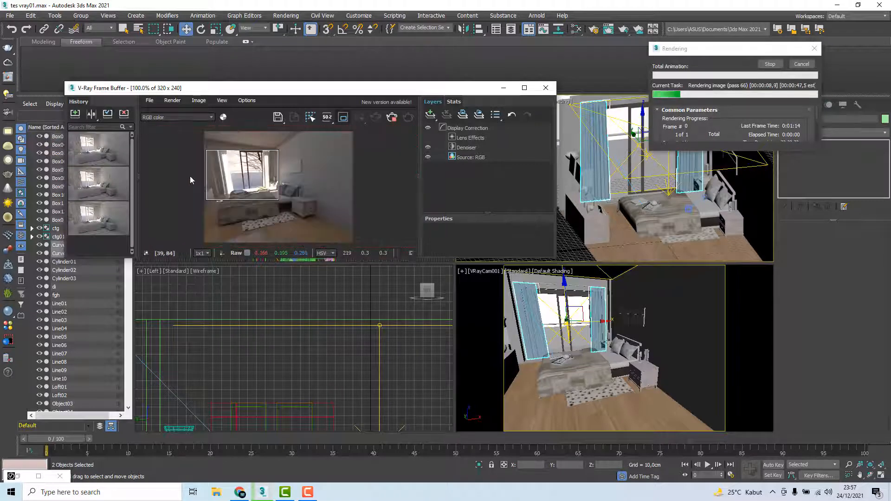
pyautogui.scroll(1, 191, 179)
pyautogui.scroll(-1, 190, 179)
pyautogui.scroll(1, 193, 178)
pyautogui.scroll(-1, 195, 178)
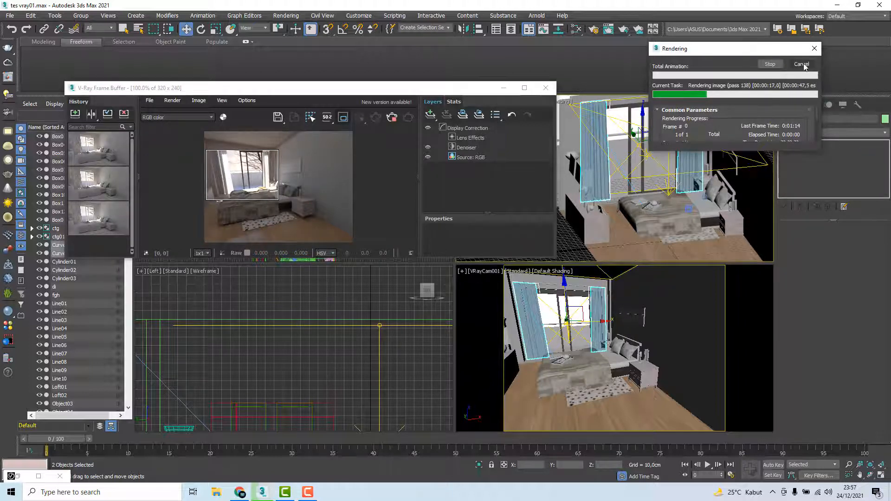
pyautogui.click(801, 64)
# Set the translucency colour of the curtains' VRay2SidedMtl, Material #41, to a darker grey
pyautogui.press('m')
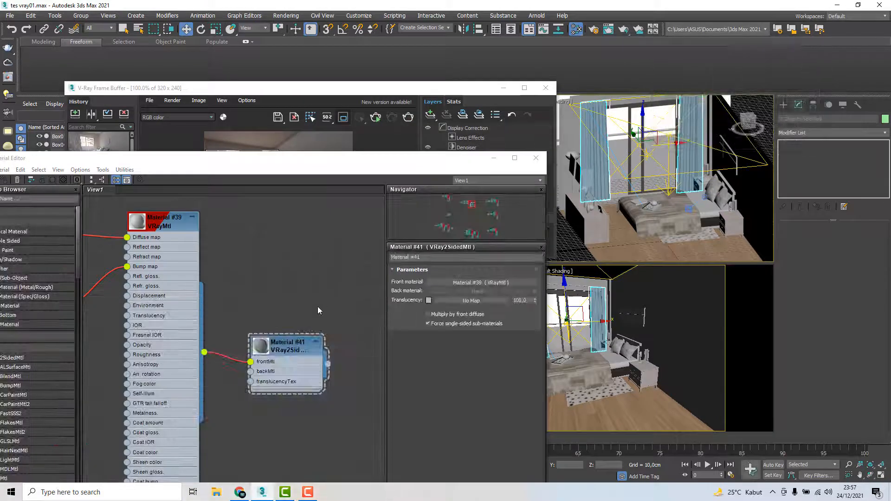
pyautogui.click(297, 345)
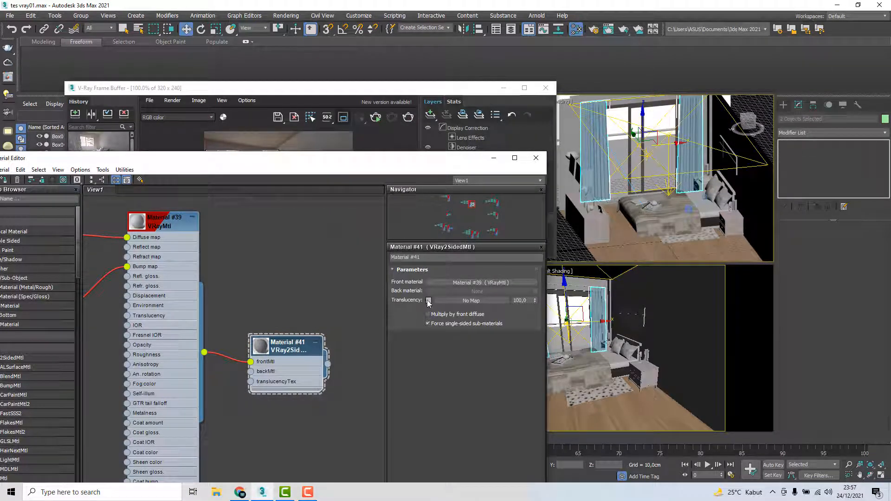
pyautogui.click(428, 300)
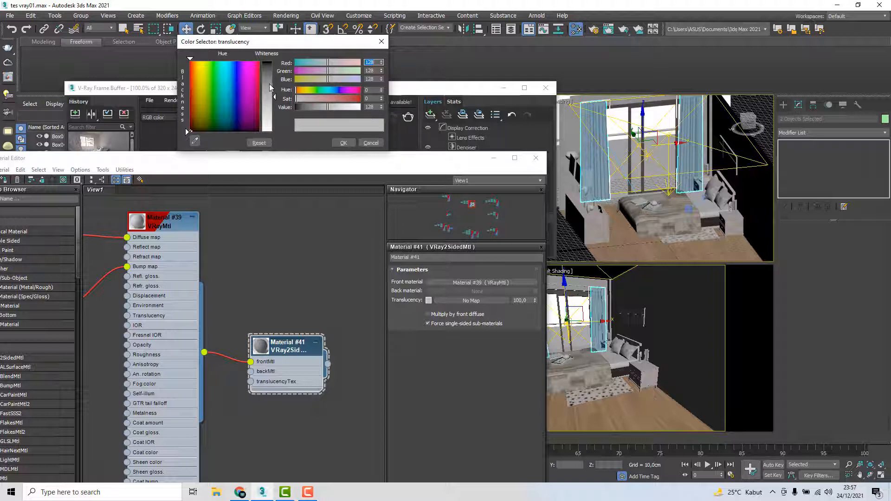
pyautogui.moveTo(272, 83); pyautogui.dragTo(272, 75)
pyautogui.click(344, 142)
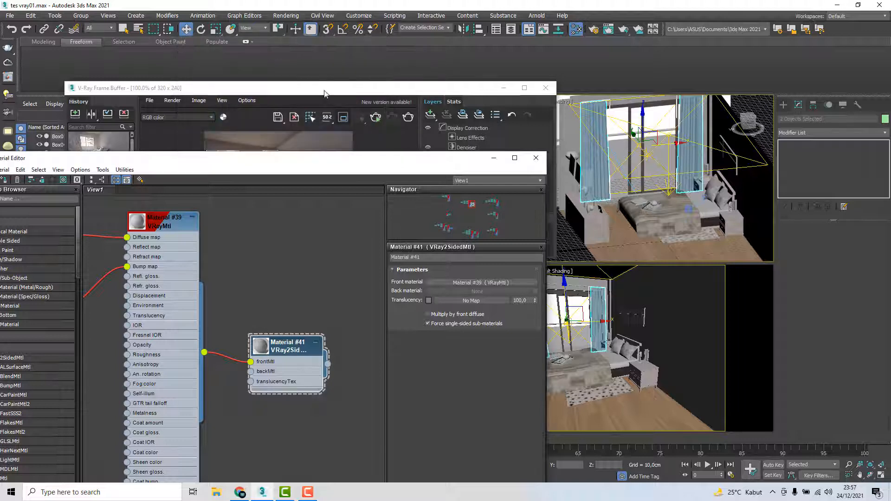
# Render the window region again, examine the curtains with the changed translucency, and cancel the render
pyautogui.click(392, 123)
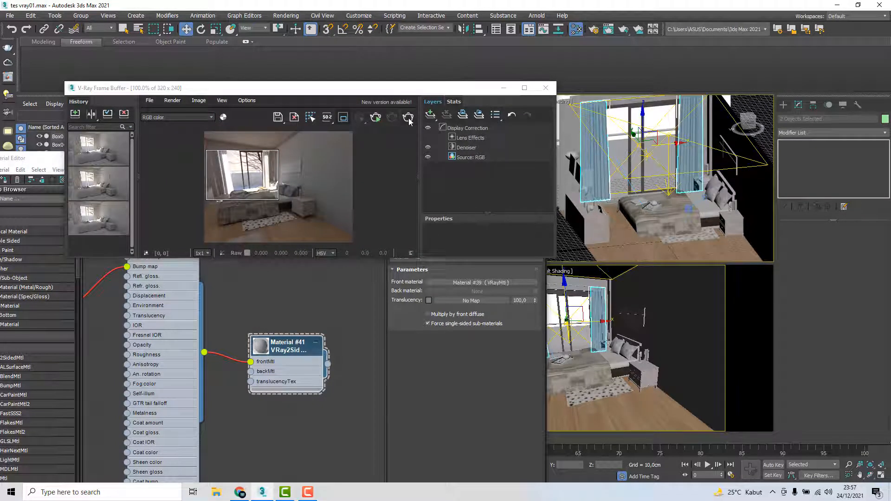
pyautogui.click(408, 121)
pyautogui.scroll(1, 222, 174)
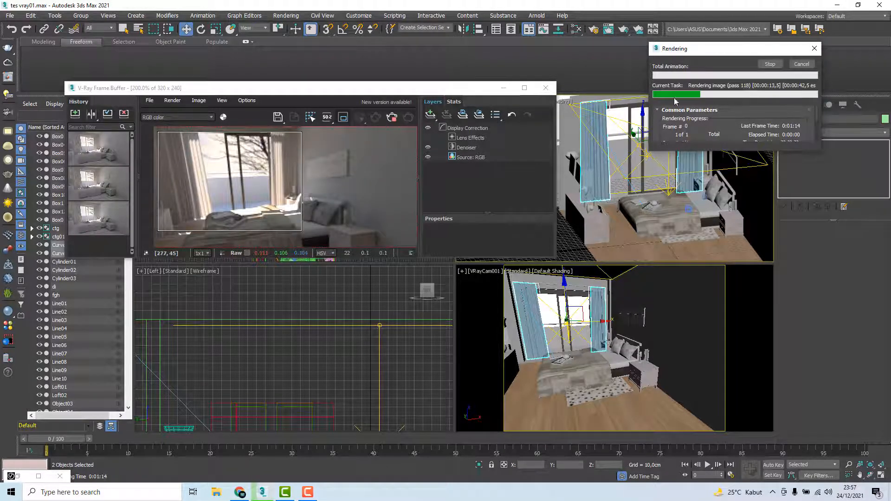
pyautogui.click(809, 65)
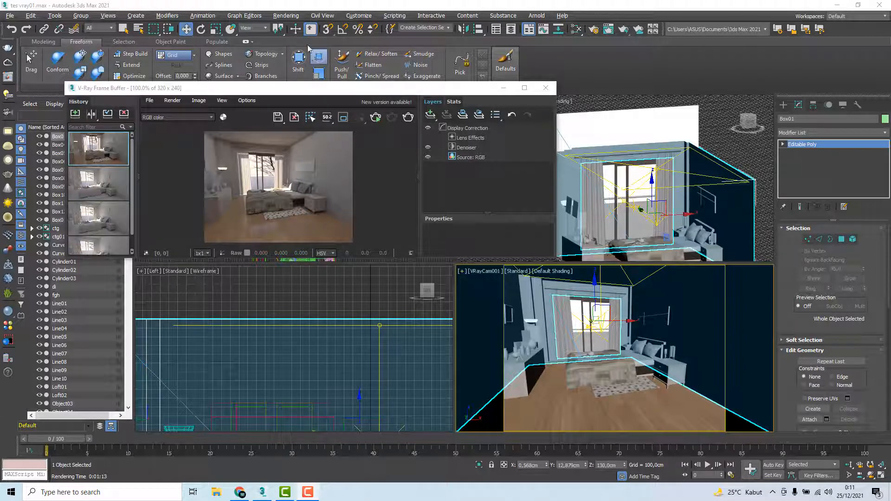
# Open the render setup to review the output size and arrange it below the V-Ray Frame Buffer
pyautogui.click(285, 16)
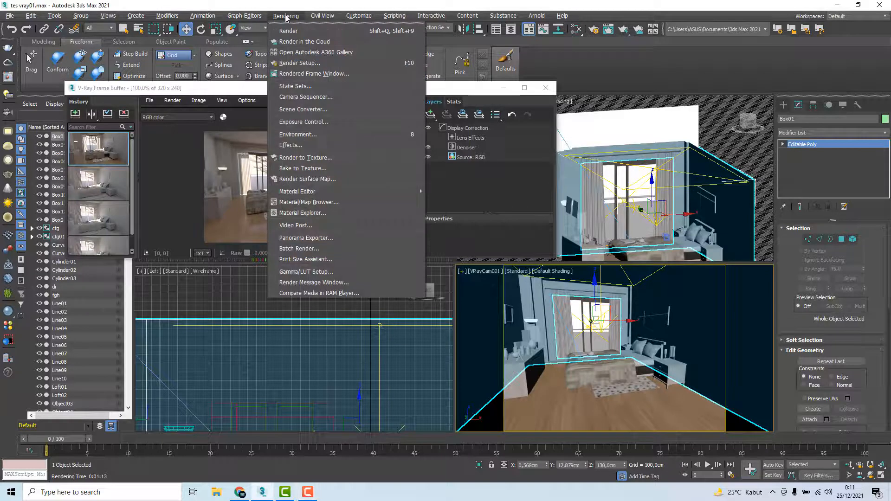
pyautogui.click(301, 64)
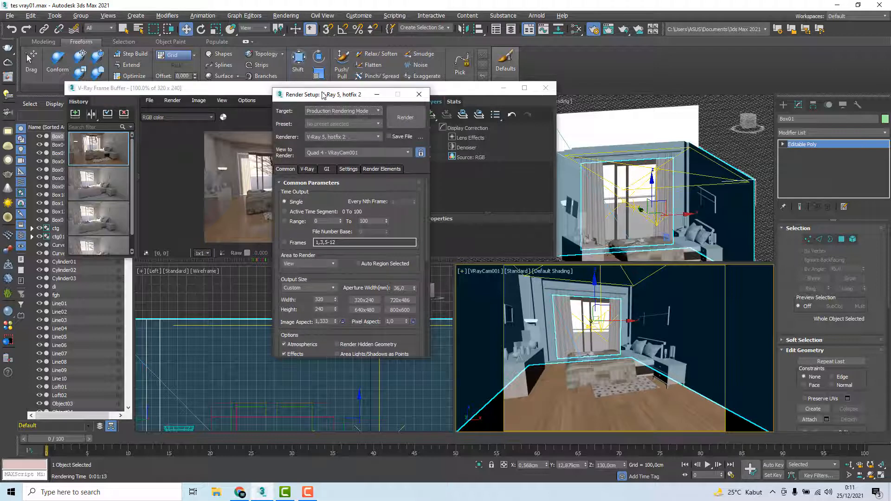
pyautogui.moveTo(322, 97)
pyautogui.mouseDown()
pyautogui.moveTo(457, 95)
pyautogui.moveTo(316, 91)
pyautogui.mouseUp()
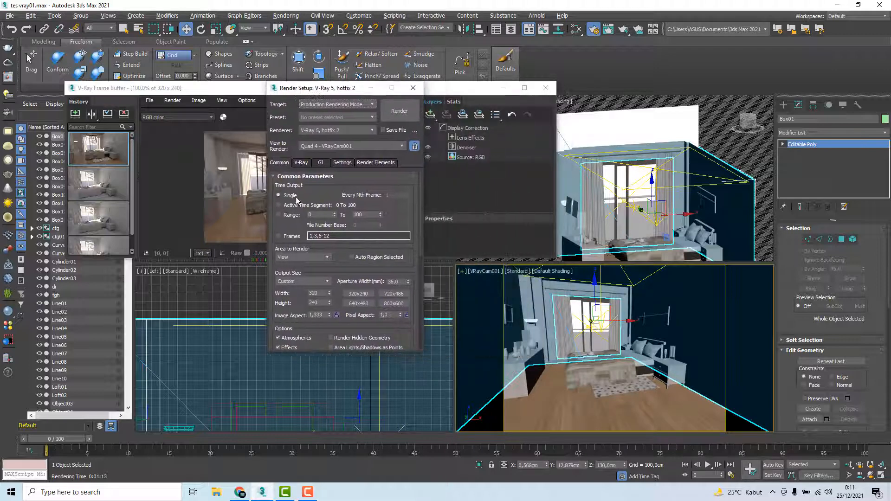
pyautogui.click(310, 302)
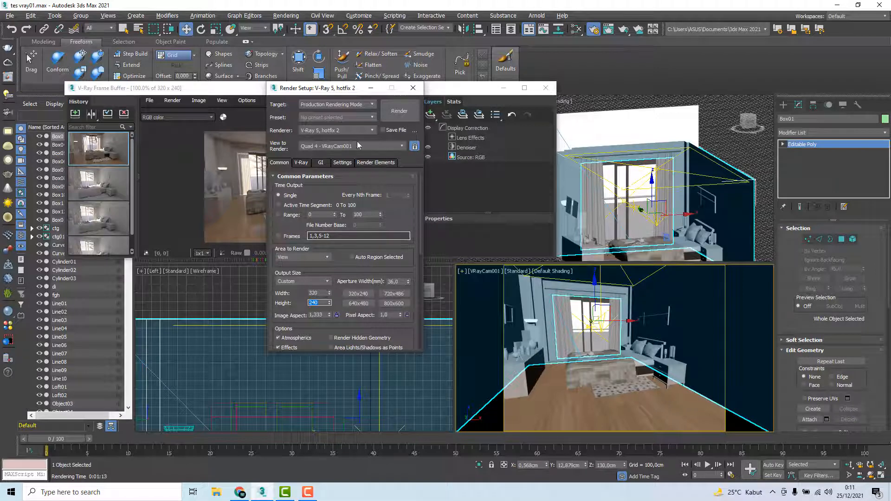
pyautogui.moveTo(349, 91); pyautogui.dragTo(207, 273)
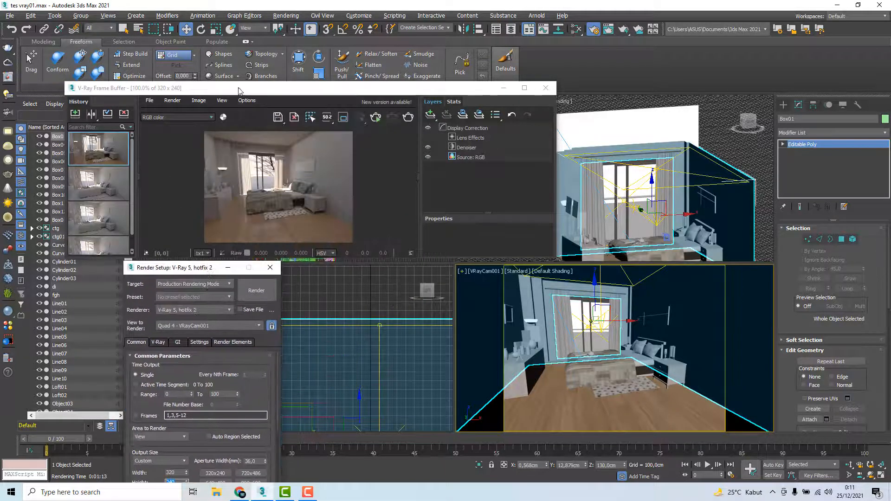
pyautogui.moveTo(240, 91); pyautogui.dragTo(229, 65)
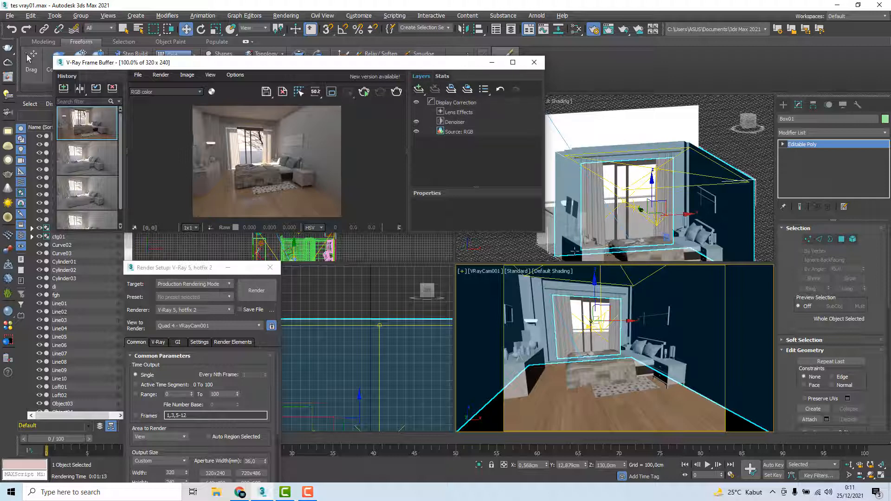
# Try an Exposure correction layer on the render in an enlarged V-Ray Frame Buffer, and delete that layer
pyautogui.click(418, 88)
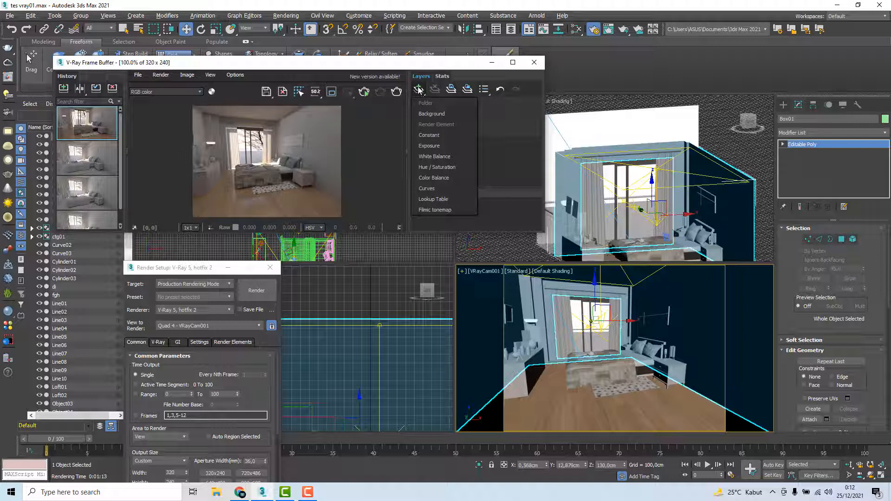
pyautogui.click(429, 146)
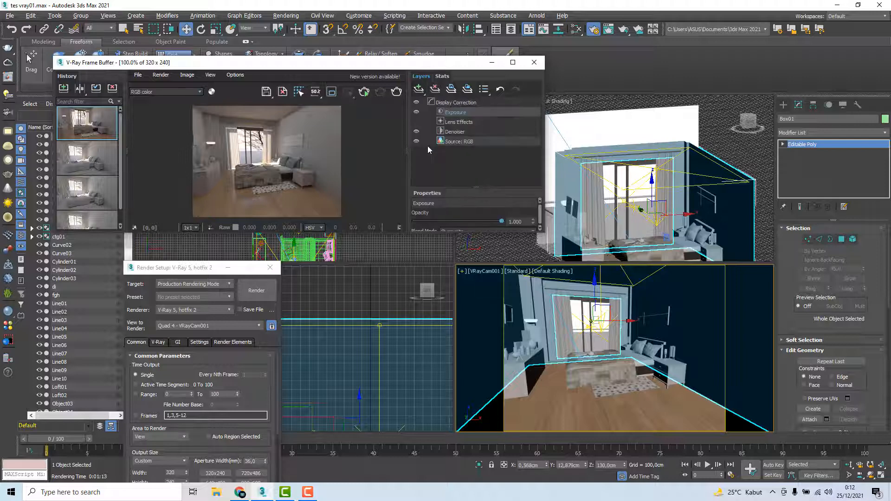
pyautogui.moveTo(542, 234); pyautogui.dragTo(569, 322)
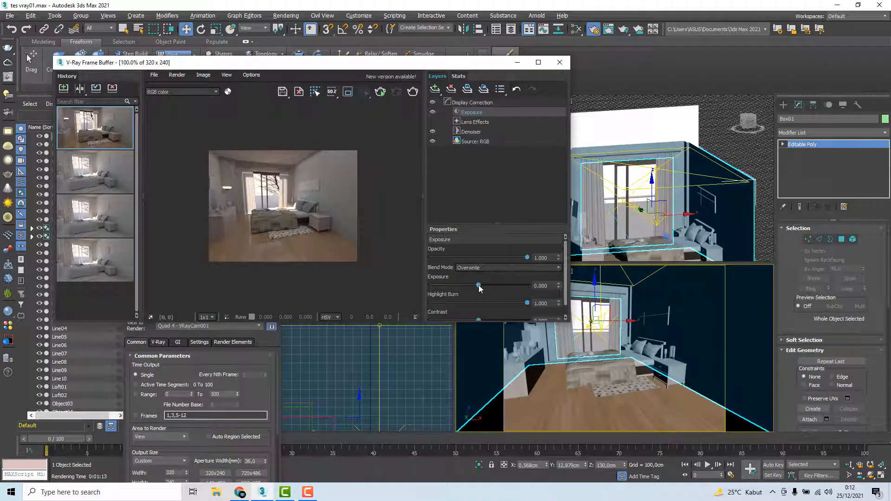
pyautogui.moveTo(478, 285)
pyautogui.mouseDown()
pyautogui.moveTo(491, 285)
pyautogui.moveTo(466, 281)
pyautogui.moveTo(488, 280)
pyautogui.moveTo(480, 282)
pyautogui.mouseUp()
pyautogui.click(452, 88)
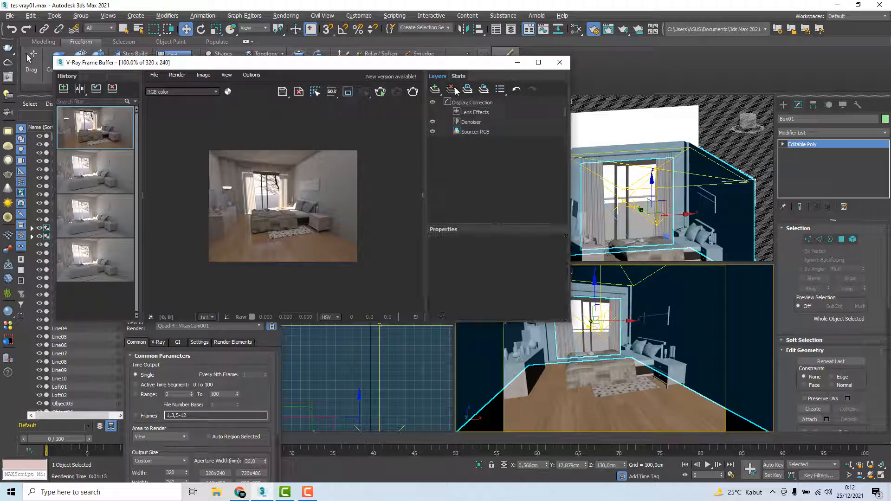
# Try a Hue / Saturation correction layer with a shifted hue on the render, and delete that layer
pyautogui.click(436, 88)
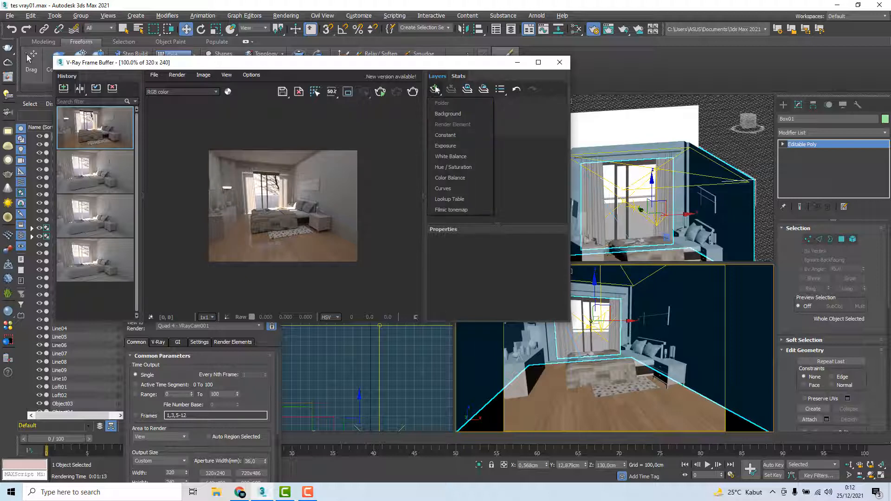
pyautogui.click(451, 168)
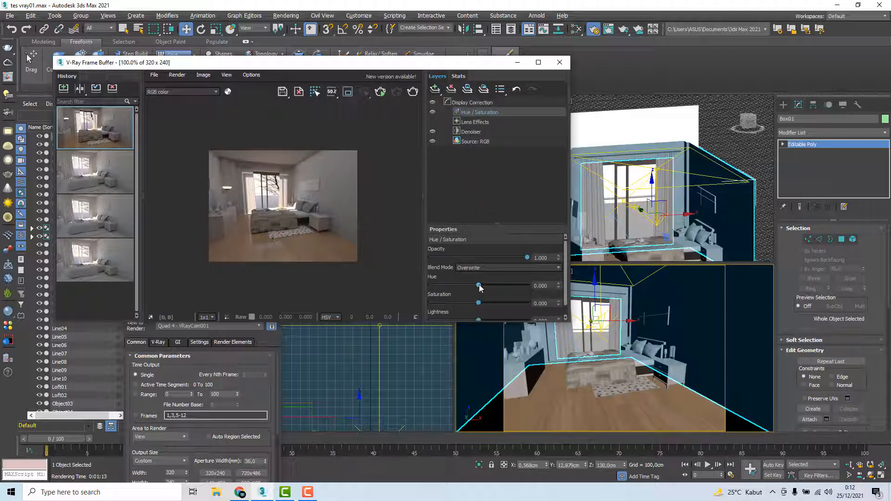
pyautogui.moveTo(512, 286); pyautogui.dragTo(494, 284)
pyautogui.click(451, 89)
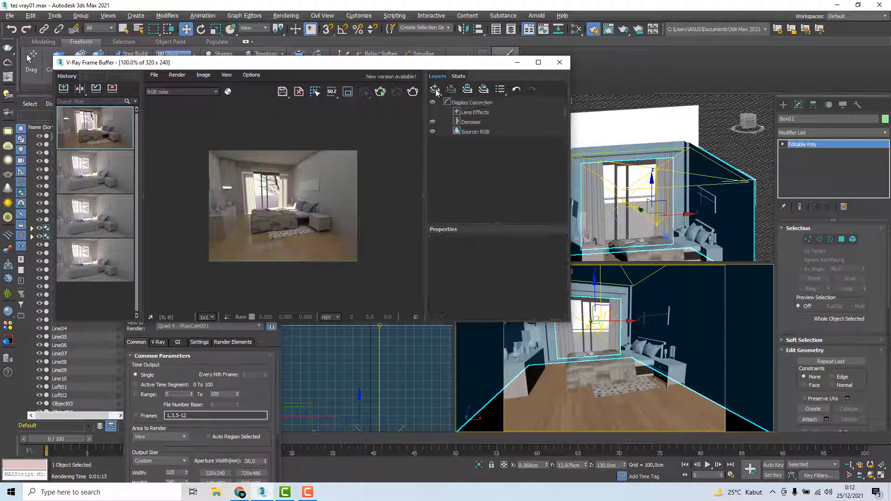
# Add a Filmic tonemap layer under Display Correction and increase its shoulder strength
pyautogui.click(436, 89)
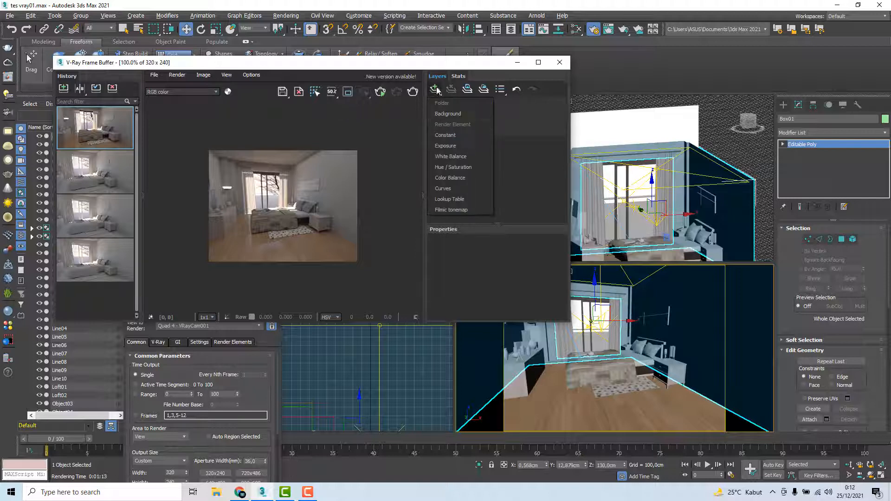
pyautogui.click(522, 165)
pyautogui.click(469, 104)
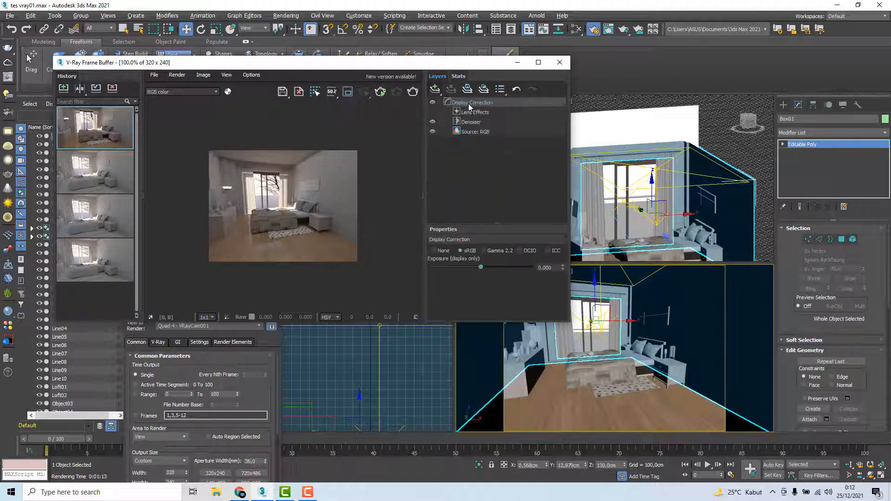
pyautogui.rightClick(472, 105)
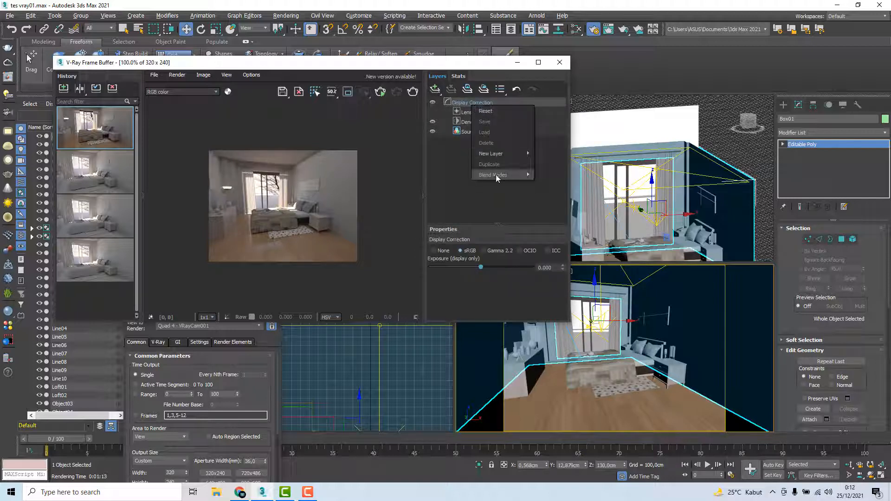
pyautogui.moveTo(503, 154)
pyautogui.click(552, 255)
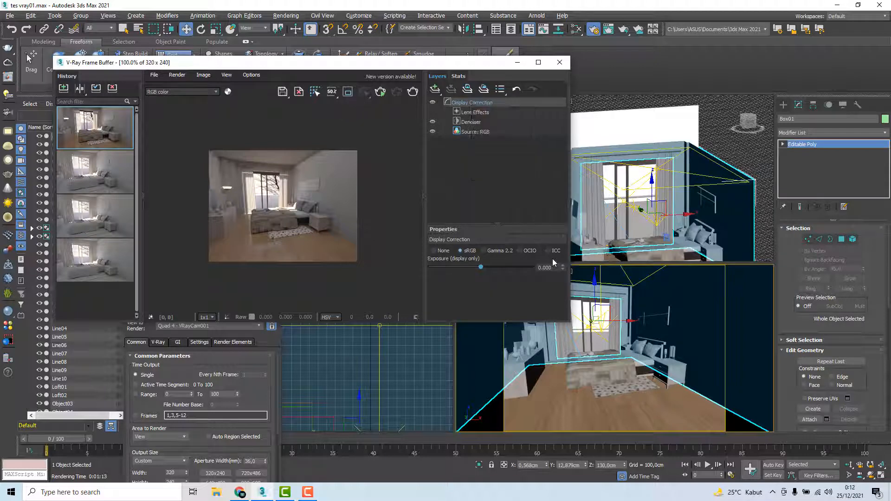
pyautogui.scroll(-1, 471, 282)
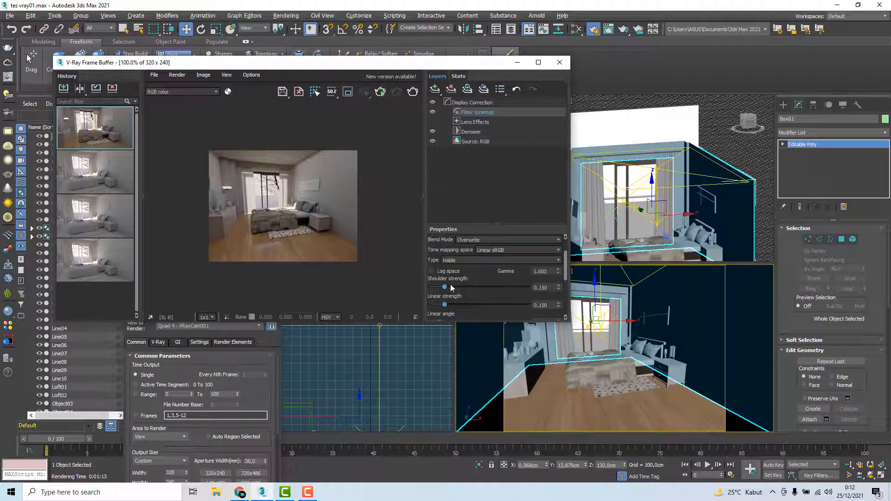
pyautogui.moveTo(450, 287)
pyautogui.mouseDown()
pyautogui.moveTo(441, 290)
pyautogui.moveTo(462, 288)
pyautogui.mouseUp()
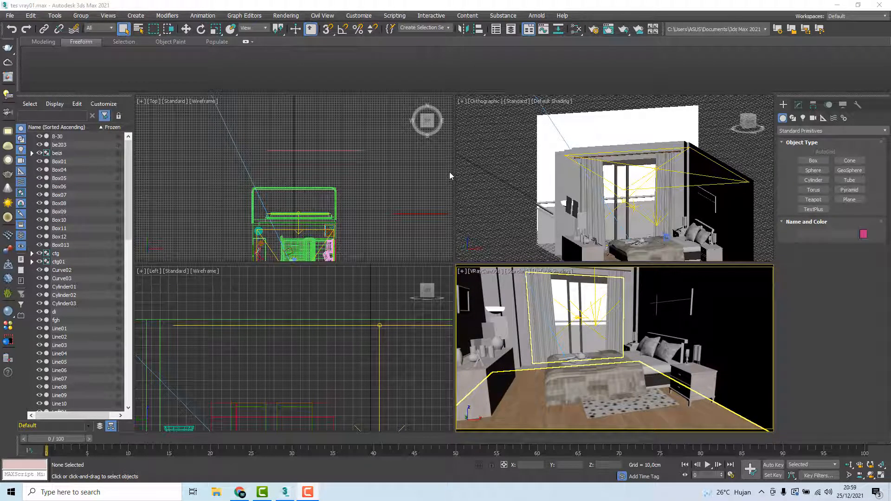
# Set the output height to 545 pixels in the render setup
pyautogui.click(286, 15)
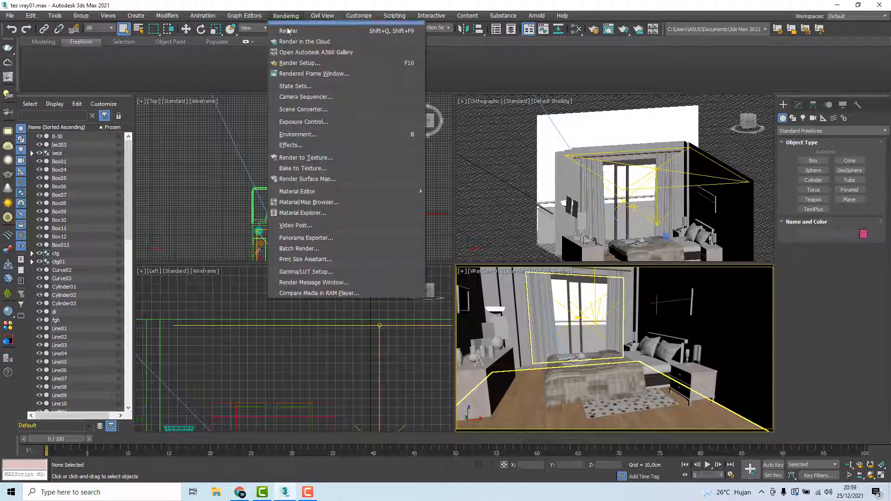
pyautogui.click(304, 64)
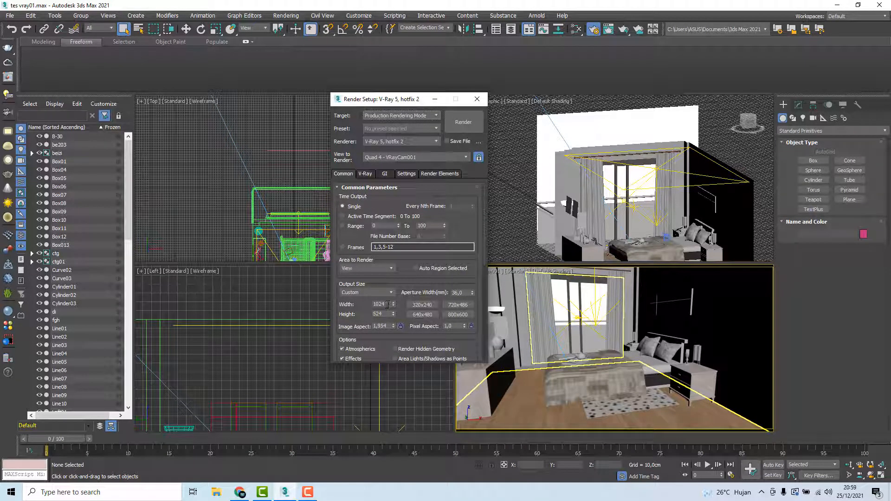
pyautogui.moveTo(404, 99); pyautogui.dragTo(302, 100)
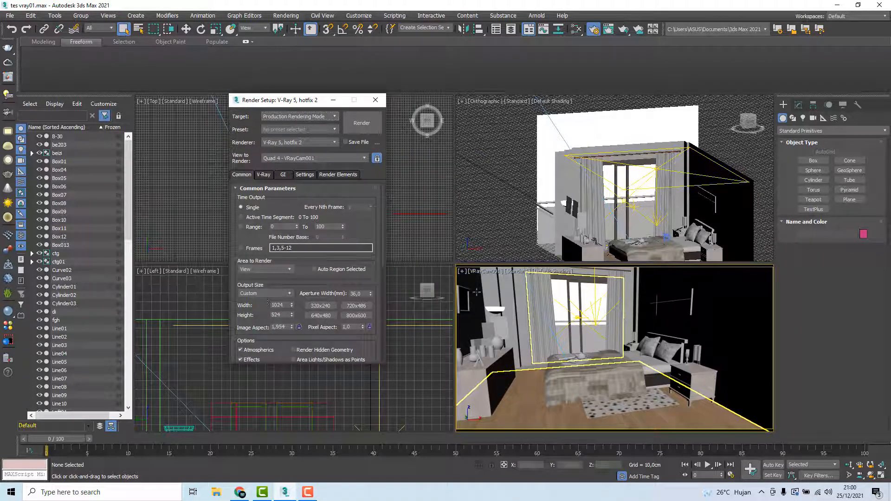
pyautogui.moveTo(293, 318); pyautogui.dragTo(290, 306)
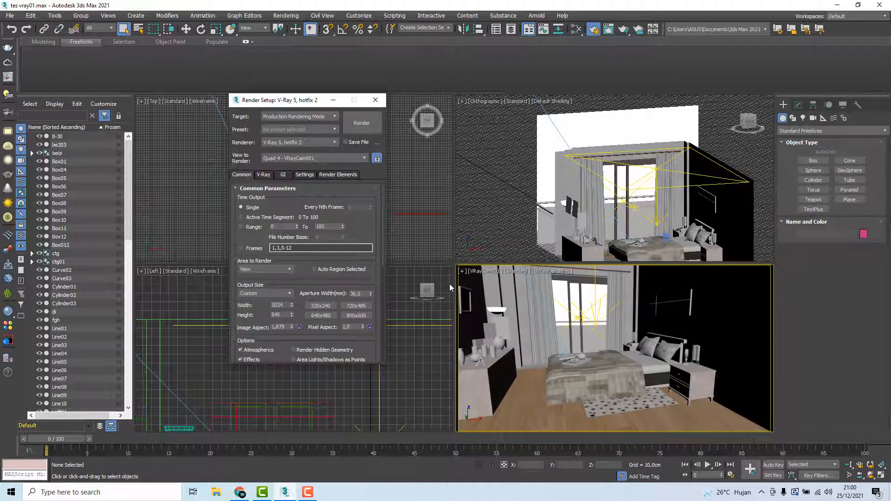
# Render the VRayCam001 view and inspect the curtains, wall panel and bed close up
pyautogui.click(368, 129)
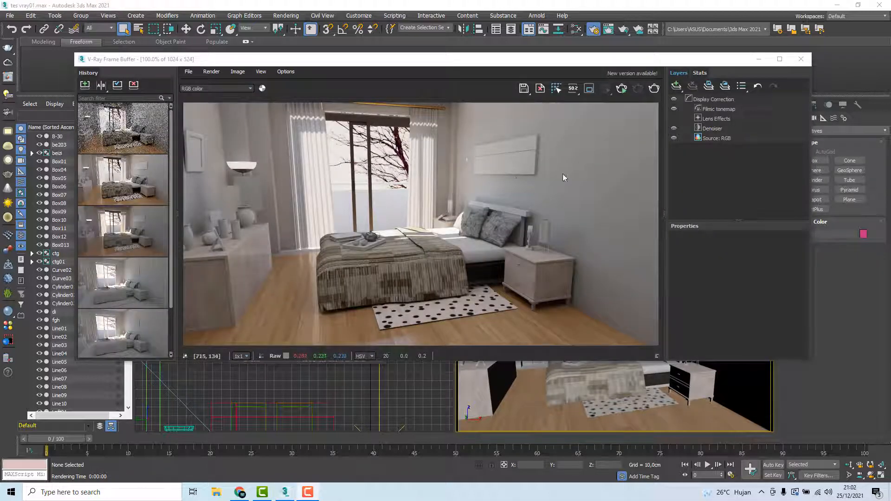
pyautogui.scroll(1, 455, 154)
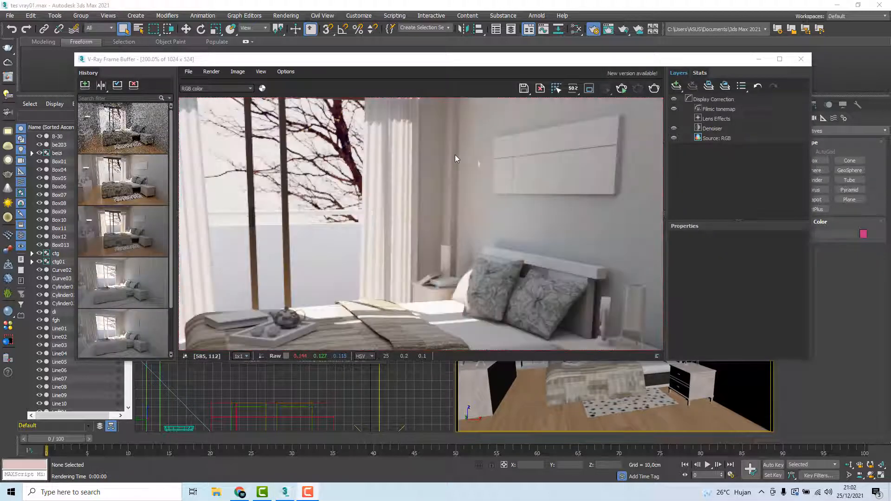
pyautogui.moveTo(455, 154); pyautogui.dragTo(446, 135, button='middle')
pyautogui.scroll(-1, 486, 170)
pyautogui.scroll(1, 456, 152)
pyautogui.moveTo(493, 168); pyautogui.dragTo(446, 186, button='middle')
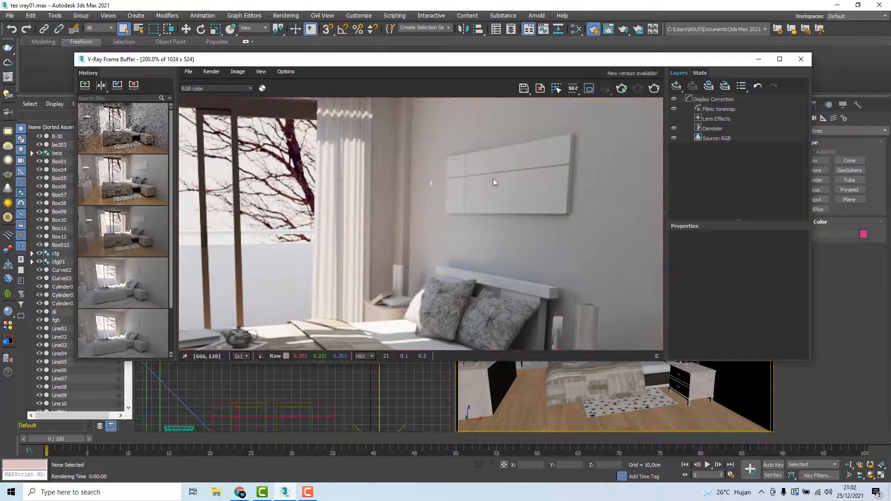
# Start saving the current render as a PNG image and browse to the Libraries location
pyautogui.click(523, 87)
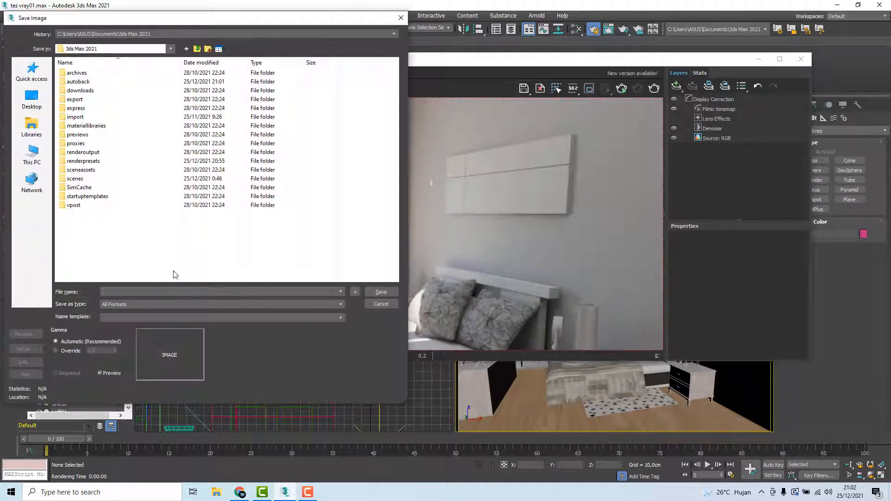
pyautogui.click(137, 304)
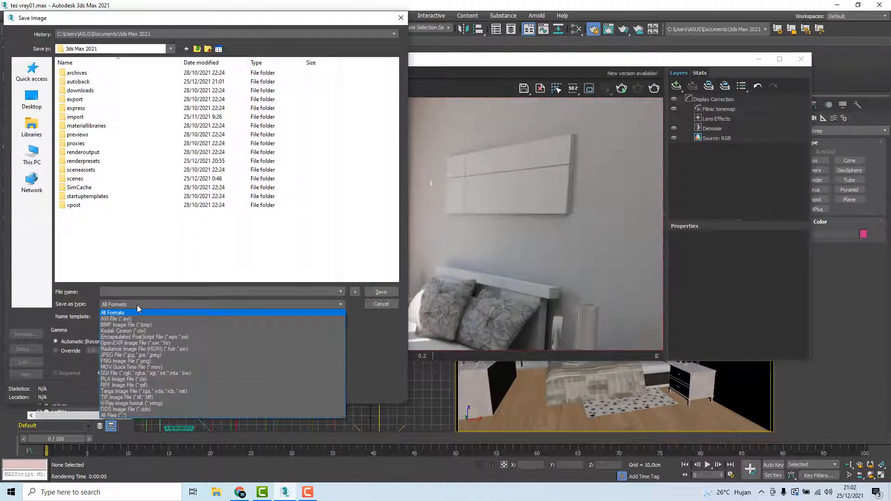
pyautogui.click(116, 361)
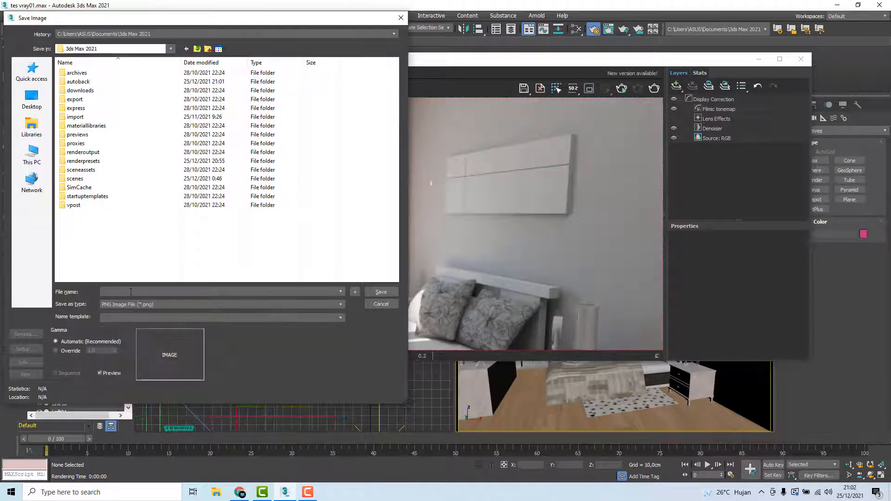
pyautogui.click(32, 126)
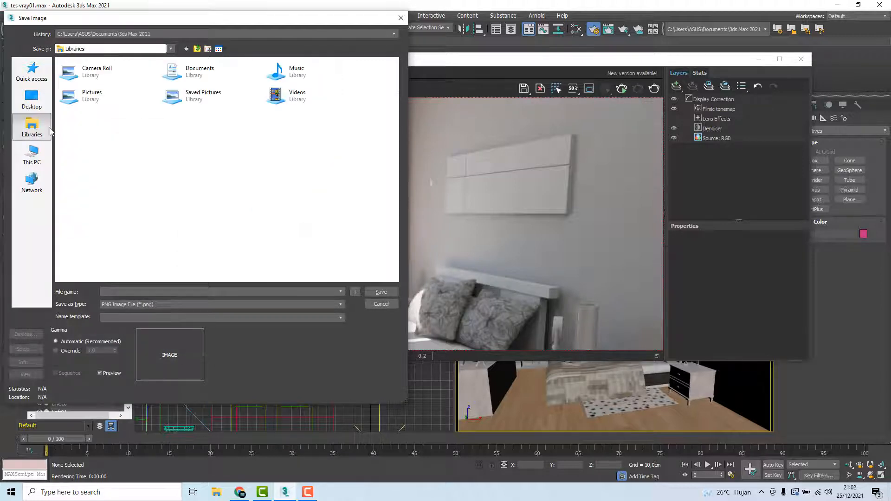